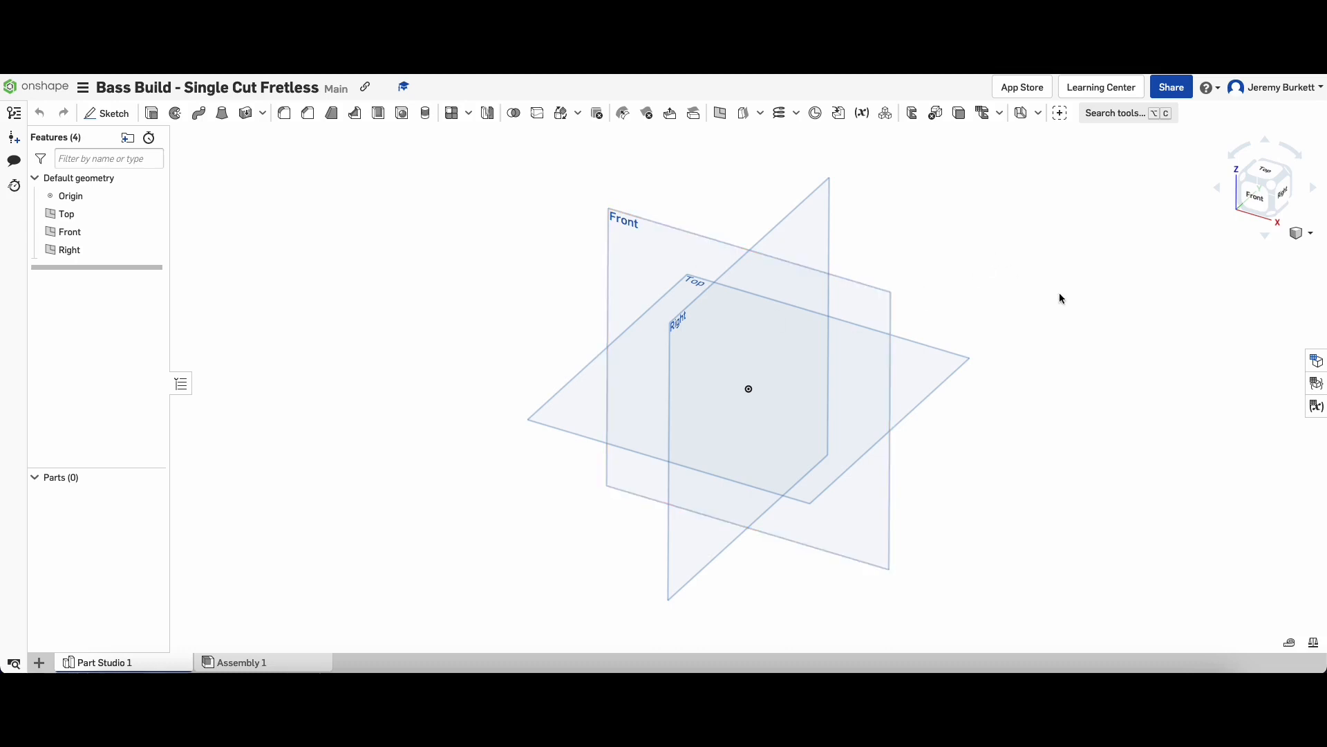
Start a sketch on the Front plane, name it Outer Shell, and open it for editing.
right_click_drag(1060, 294, 1161, 265)
left_click(1257, 183)
left_click(114, 113)
left_click(647, 294)
left_click(205, 135)
key("BackSpace")
key("BackSpace")
key("BackSpace")
key("BackSpace")
key("BackSpace")
key("BackSpace")
key("BackSpace")
key("BackSpace")
type("Outer Shell")
key("Return")
double_click(74, 270)
Draw a center-point rectangle on the origin, 112 mm wide and 36 mm high.
left_click(180, 113)
left_click(191, 163)
left_click(749, 388)
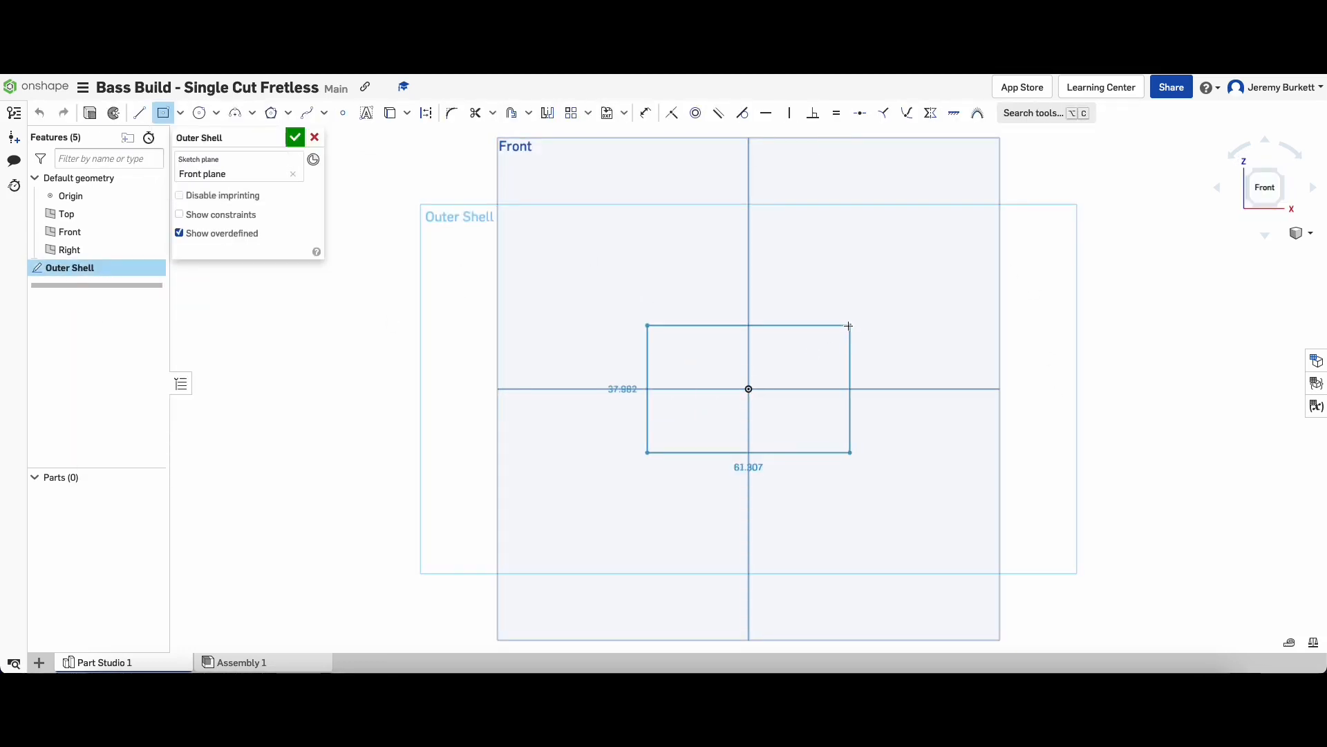
left_click(936, 327)
type("112")
key("Return")
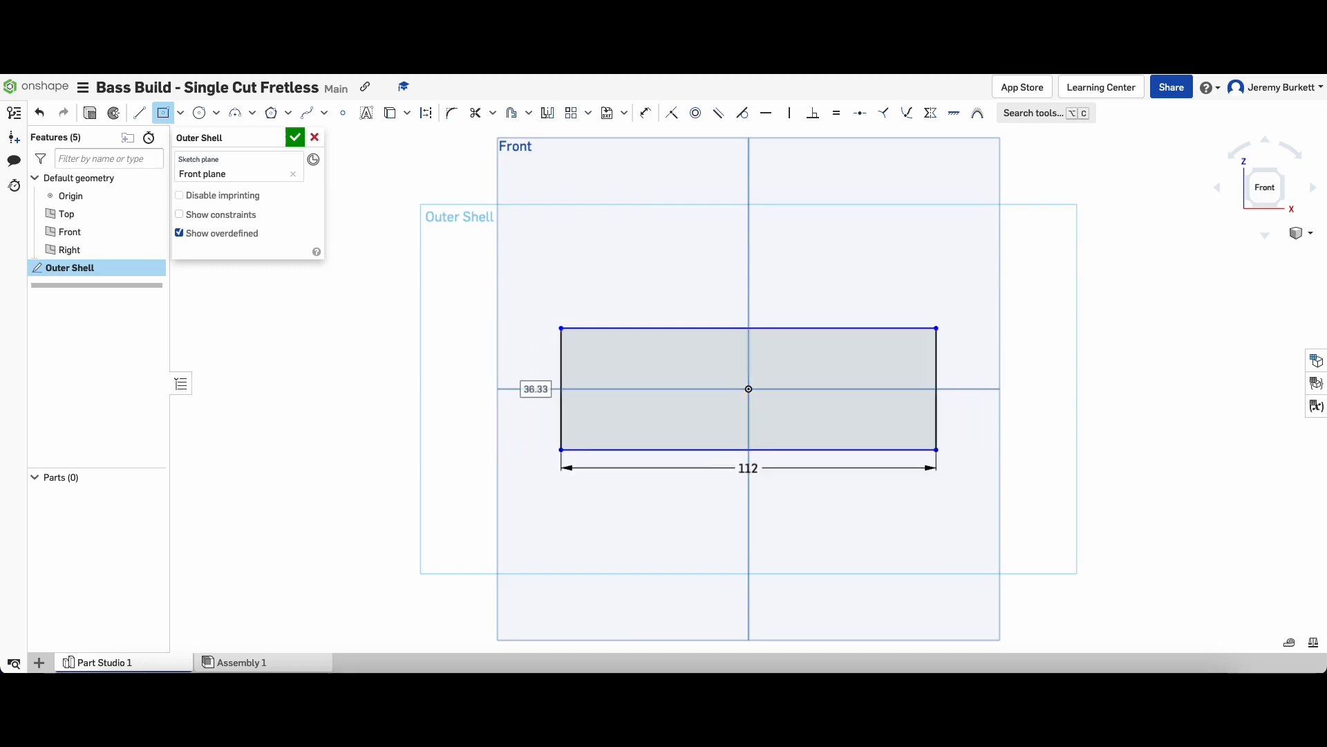
type("36")
key("Return")
Draw 3.5 mm corner squares inside the two upper corners of the 112 mm rectangle.
scroll(746, 390, "up", 3)
left_click(404, 295)
left_click(181, 112)
left_click(182, 137)
left_click(404, 295)
left_click(427, 316)
type("3.5")
key("Return")
type("3.5")
Draw 3.5 mm corner squares inside the two lower corners of the 112 mm rectangle.
left_click(404, 486)
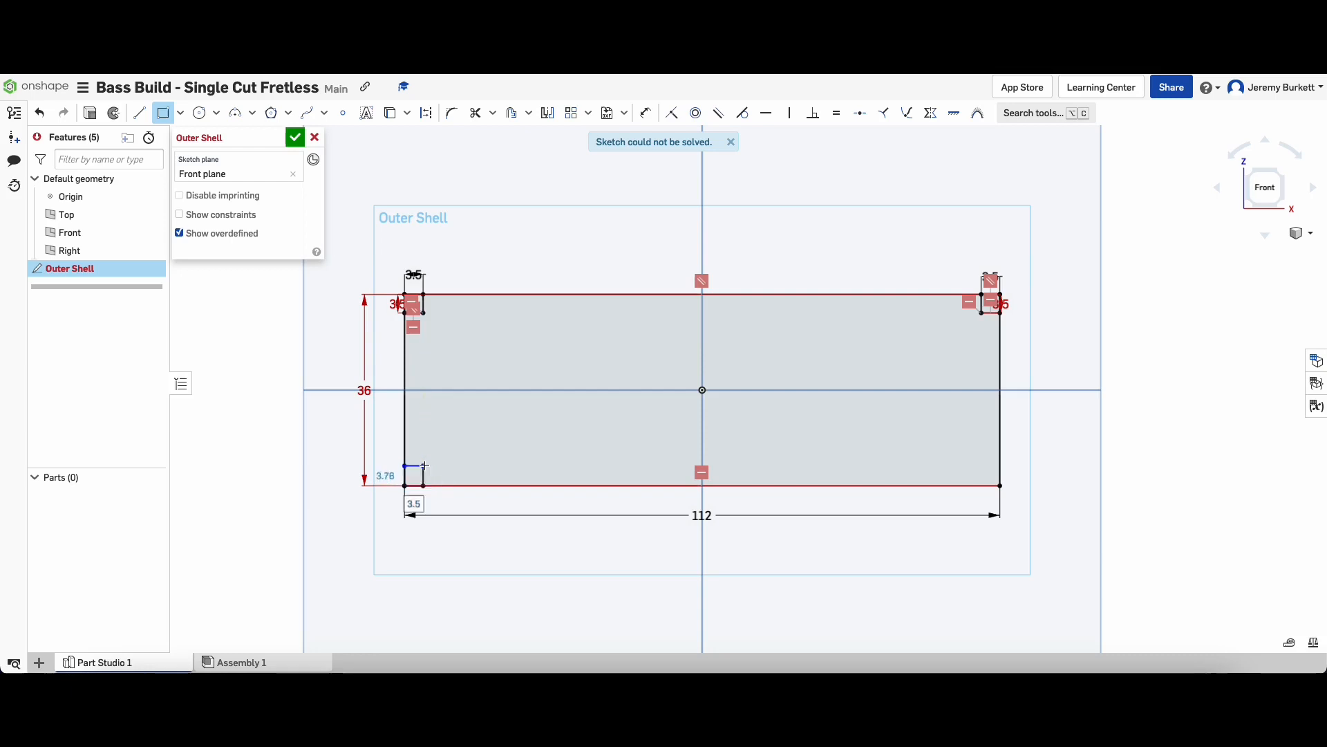
left_click(423, 466)
type("3.5")
key("Return")
type("3.5")
key("Return")
left_click(1000, 487)
left_click(973, 460)
type("3.5")
key("Return")
type("3.5")
key("Return")
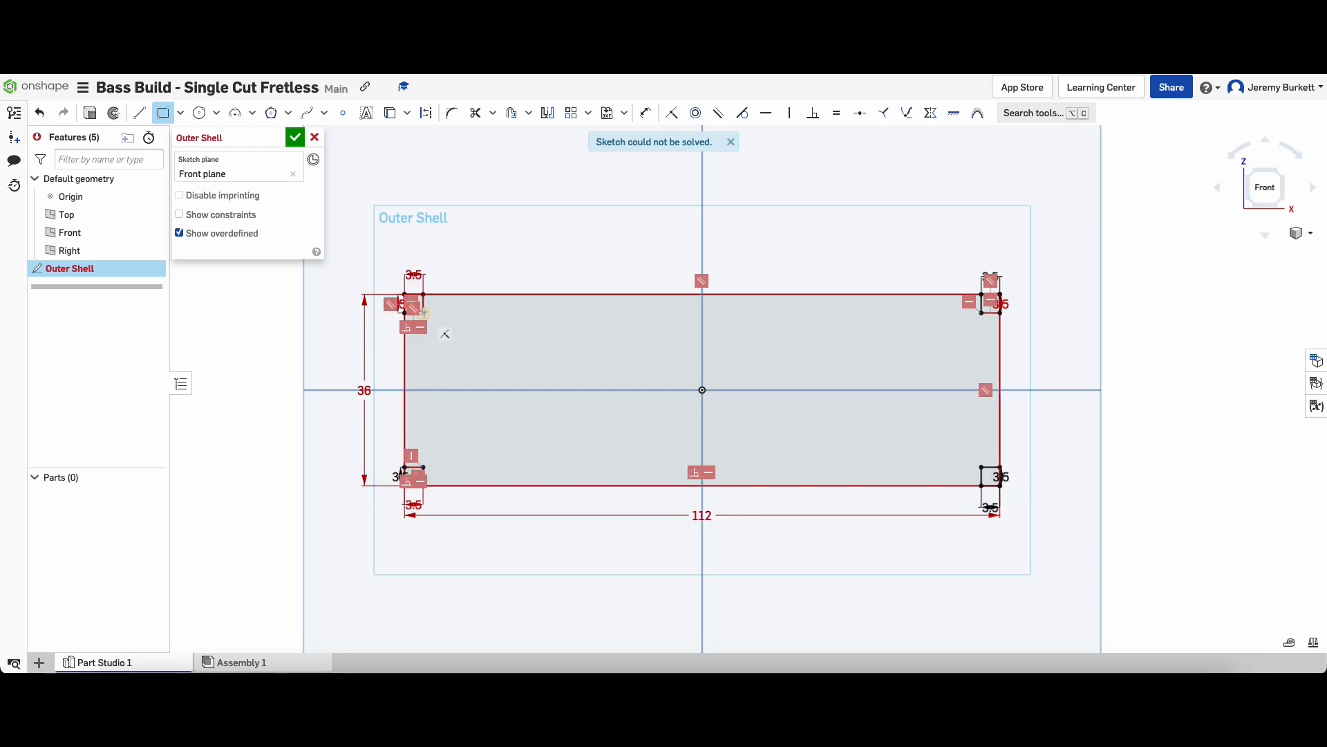
Draw concentric 3 mm and 7 mm circles centered on the inner corner of the upper-left square.
left_click(200, 113)
scroll(423, 310, "up", 10)
left_click(541, 440)
left_click(613, 490)
type("3")
key("Return")
left_click(541, 440)
left_click(341, 441)
Draw concentric 3 mm and 7 mm circles centered on the inner corner of the upper-right square.
scroll(866, 457, "down", 10)
left_click(769, 447)
left_click(813, 449)
type("3")
key("Return")
left_click(769, 447)
left_click(862, 448)
Draw concentric 3 mm and 7 mm circles centered on the inner corner of the lower-right square.
scroll(371, 415, "down", 10)
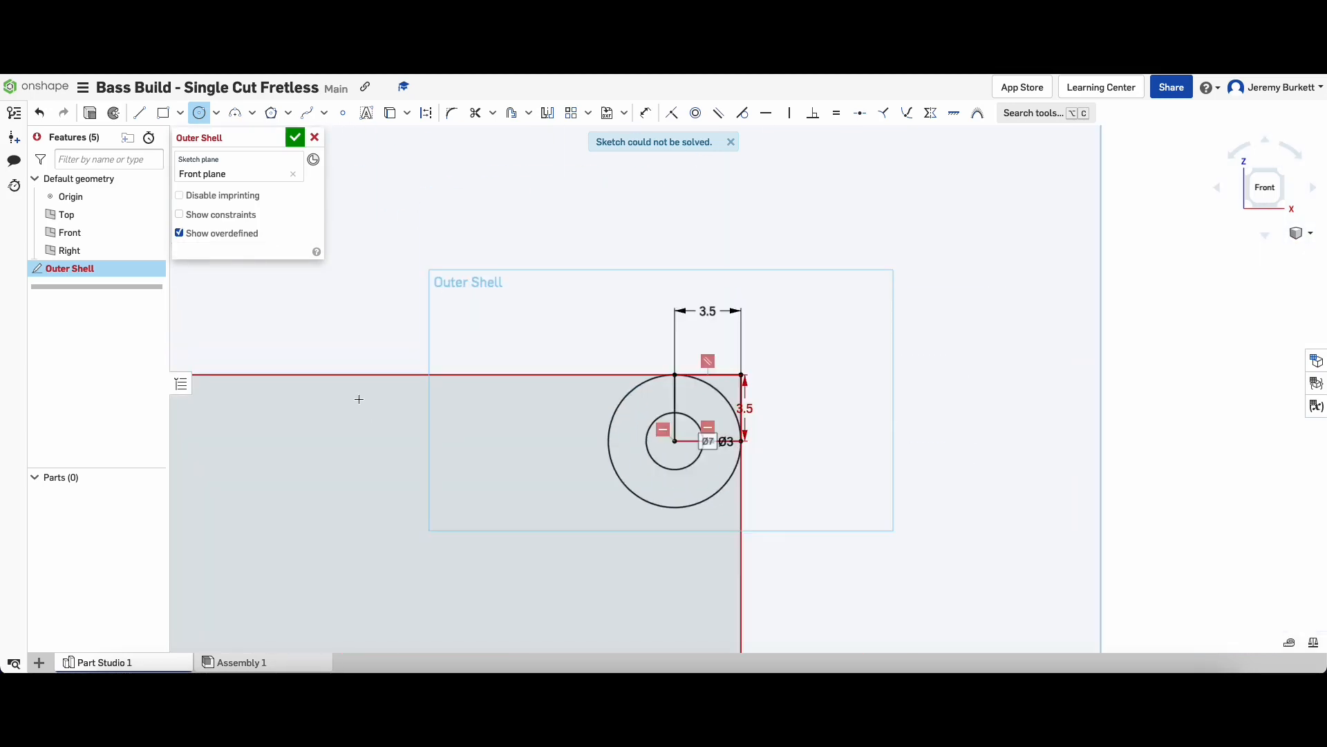
left_click(845, 431)
left_click(819, 427)
type("3")
key("Return")
left_click(845, 430)
left_click(911, 431)
Draw concentric 3 mm and 7 mm circles centered on the inner corner of the lower-left square.
scroll(977, 583, "down", 10)
left_click(517, 402)
left_click(573, 401)
type("3")
key("Return")
left_click(517, 402)
left_click(385, 402)
Trim the square and excess outer circle at the upper-left corner, keeping the rounded corner arc and the 3 mm circle.
scroll(292, 533, "down", 10)
left_click(476, 114)
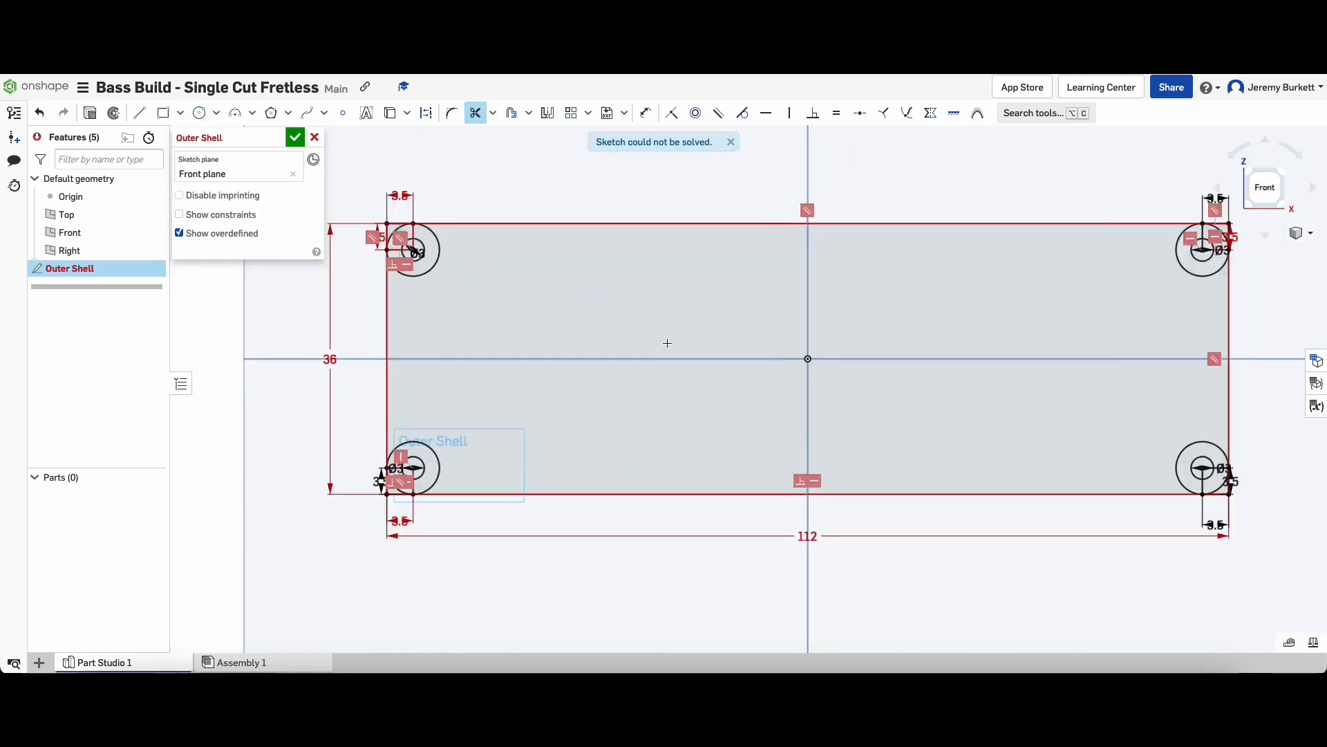
scroll(335, 197, "up", 10)
left_click(448, 274)
left_click(520, 195)
left_click(588, 241)
left_click(589, 304)
left_click(520, 458)
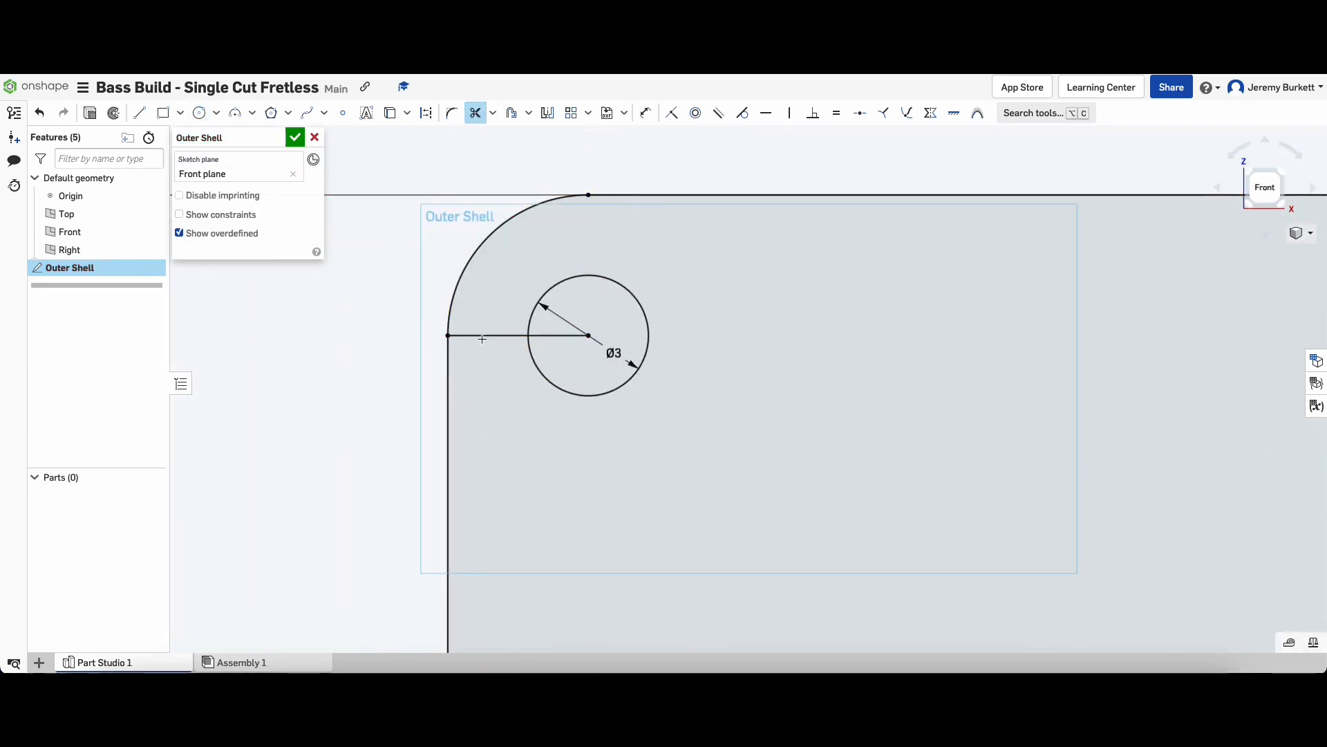
left_click(563, 336)
Trim the square and excess outer circle at the lower-left corner, keeping the rounded corner arc and the 3 mm circle.
scroll(547, 262, "down", 10)
scroll(551, 457, "up", 10)
left_click(437, 446)
left_click(461, 503)
left_click(460, 292)
left_click(469, 370)
left_click(543, 370)
left_click(567, 457)
Trim the square and excess outer circle at the lower-right corner, keeping the rounded corner arc and the 3 mm circle.
scroll(569, 452, "down", 10)
scroll(937, 382, "up", 10)
left_click(810, 408)
left_click(839, 376)
left_click(822, 220)
left_click(801, 284)
left_click(744, 285)
Trim the square and excess outer circle at the upper-right corner, keeping the rounded corner arc and the 3 mm circle.
scroll(689, 299, "down", 10)
scroll(681, 397, "up", 10)
left_click(848, 307)
left_click(879, 319)
left_click(862, 380)
left_click(836, 447)
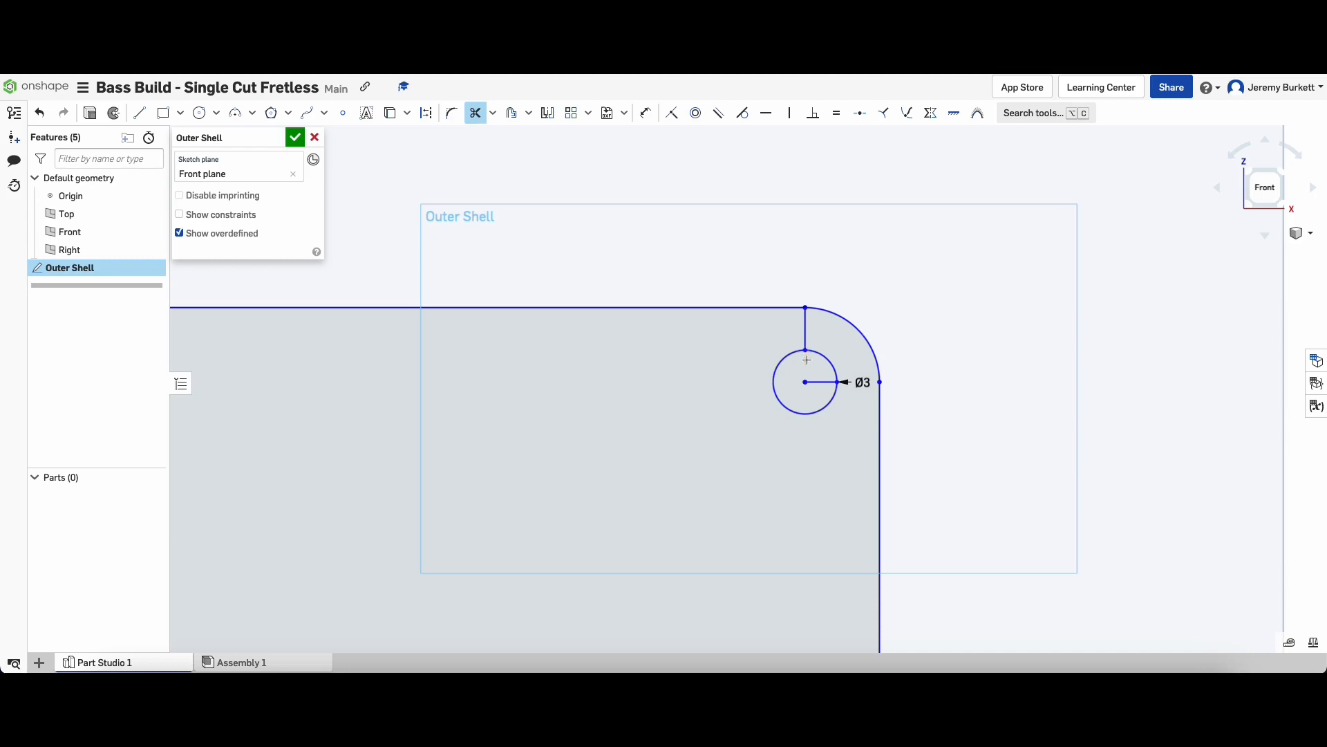
left_click(804, 364)
scroll(774, 342, "down", 10)
scroll(738, 349, "down", 3)
left_click(90, 113)
left_click(284, 157)
left_click(368, 288)
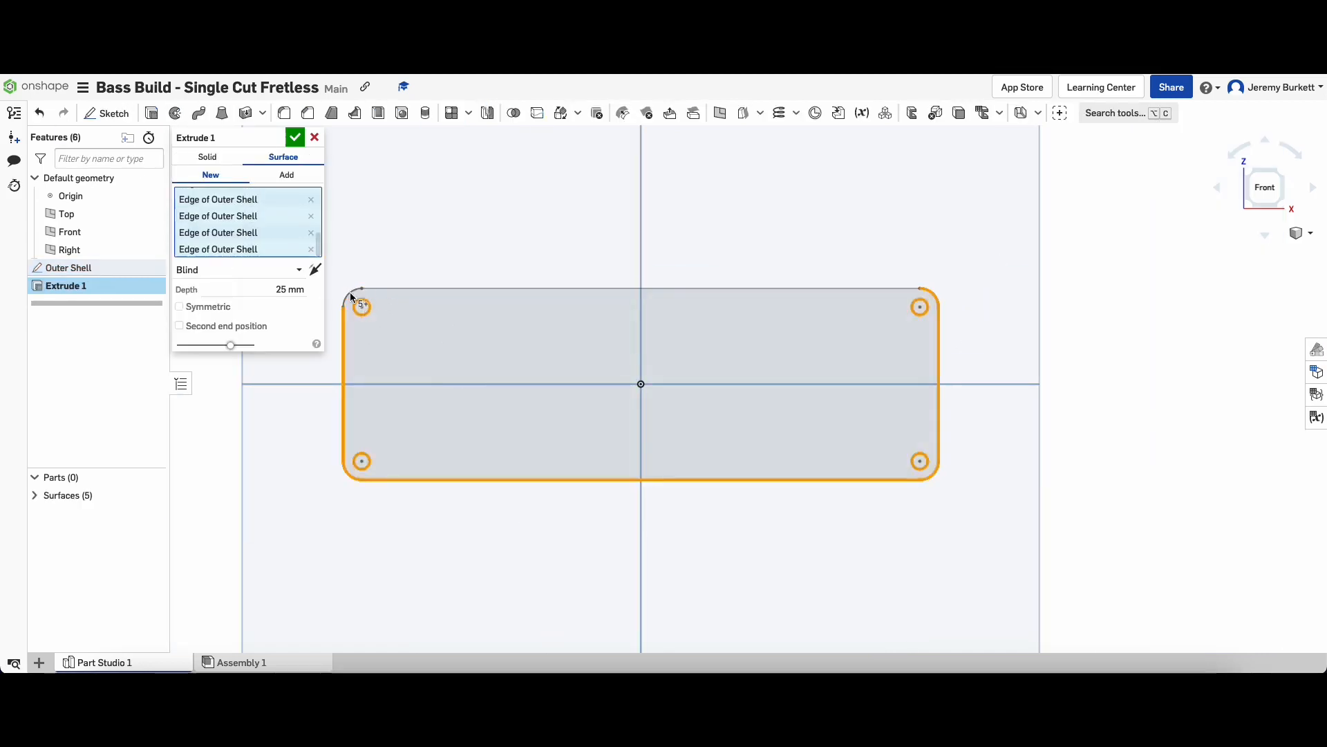
key("Escape")
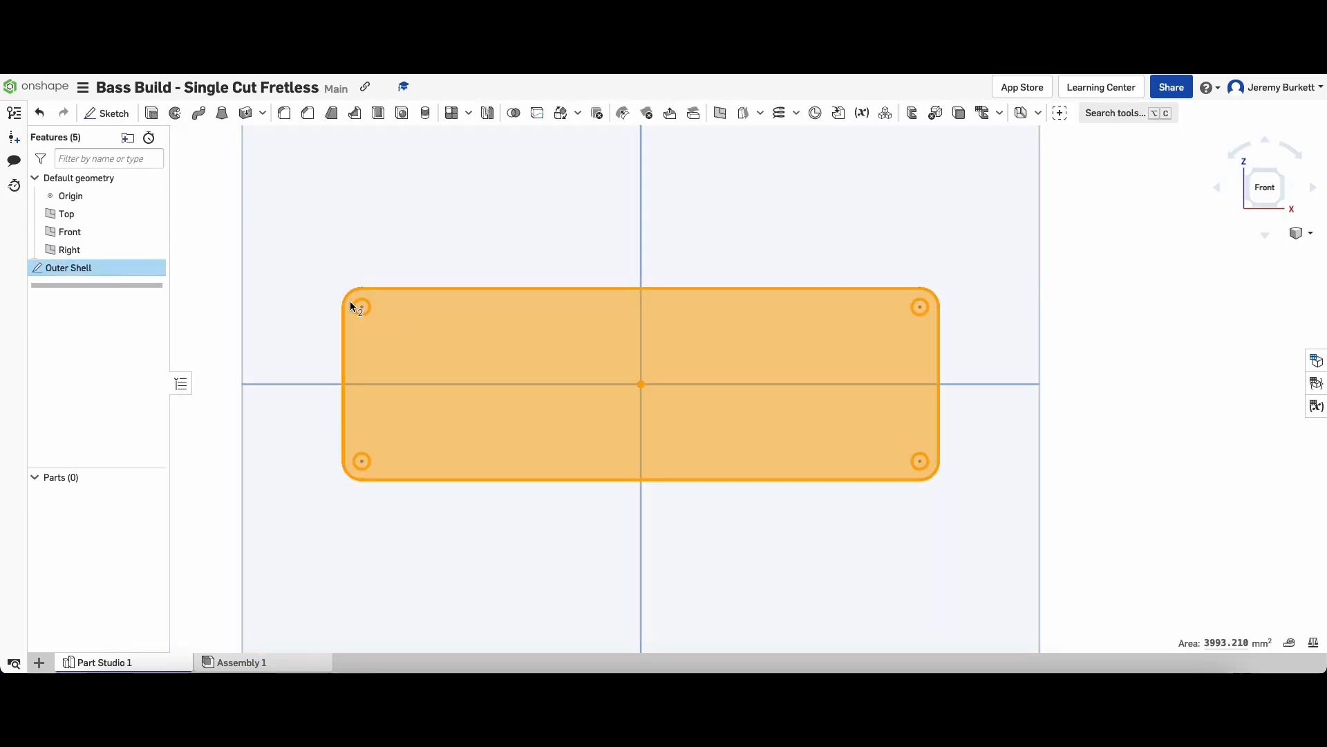
Extrude the Outer Shell profile as a solid to a depth of 19.685 mm and name the feature Shell extrude outer.
scroll(387, 320, "up", 10)
left_click(111, 252)
key("f")
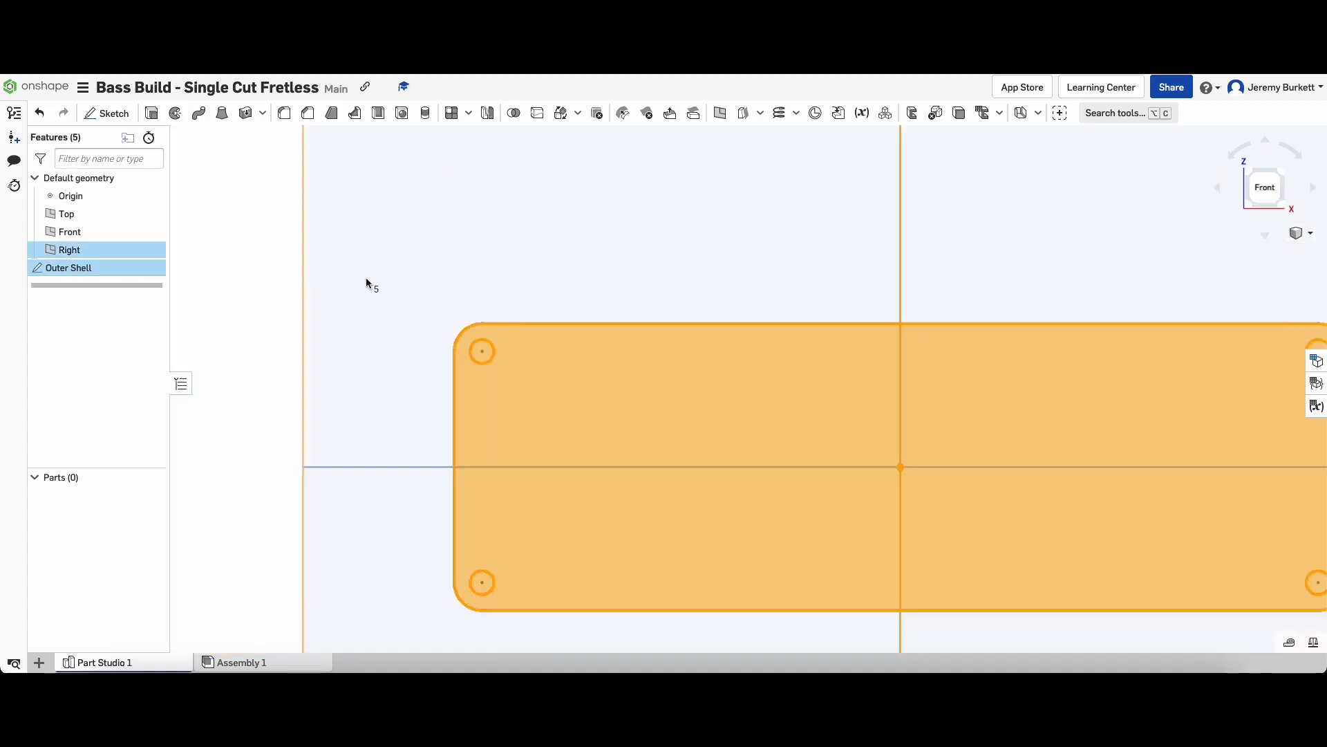
key("shift+e")
right_click_drag(387, 293, 399, 370)
left_click(294, 267)
type("19.685")
scroll(689, 400, "down", 5)
right_click_drag(397, 258, 767, 456)
left_click(244, 138)
type("Shell extrude outer")
left_click(295, 137)
Fillet the perimeter edges of the block's front face with a 1 mm radius and name the feature Shell edge outer.
right_click_drag(775, 331, 754, 387)
scroll(685, 387, "up", 5)
left_click(551, 274)
left_click(446, 249)
left_click(379, 444)
left_click(443, 474)
left_click(1067, 478)
scroll(1011, 636, "up", 4)
middle_click_drag(1011, 636, 768, 384)
left_click(765, 386)
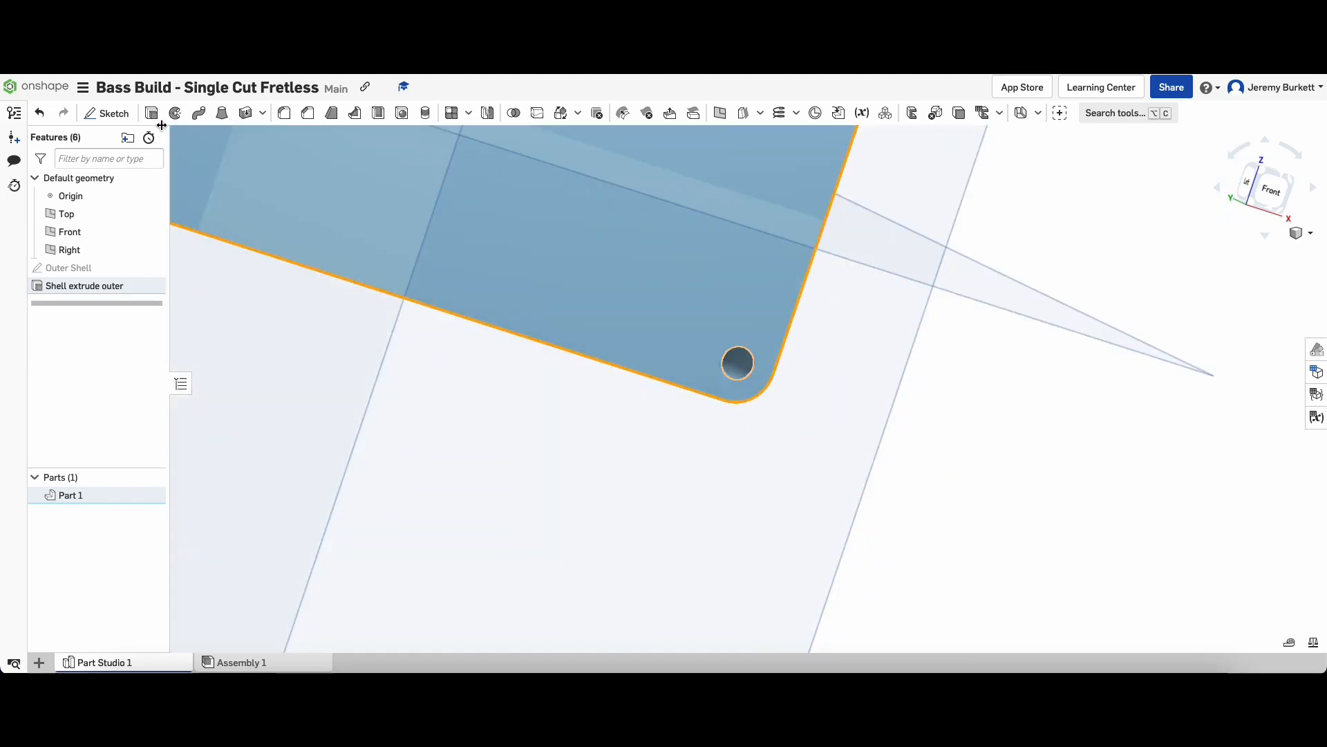
left_click(284, 112)
right_click_drag(853, 508, 622, 311)
type("Shell")
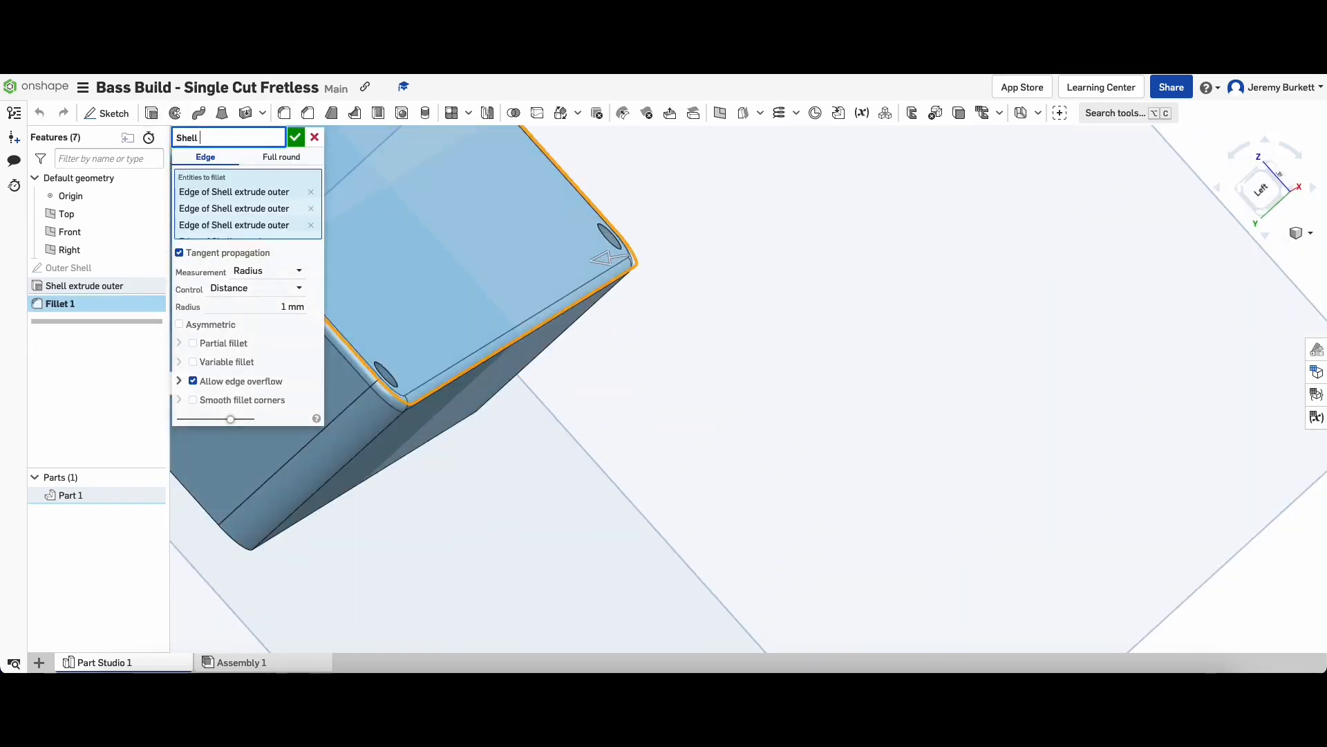
left_click(295, 137)
Start a new sketch on the Front plane, viewed from the back of the block.
scroll(691, 311, "down", 5)
right_click_drag(622, 373, 759, 285)
left_click(1262, 192)
left_click(104, 113)
left_click(574, 337)
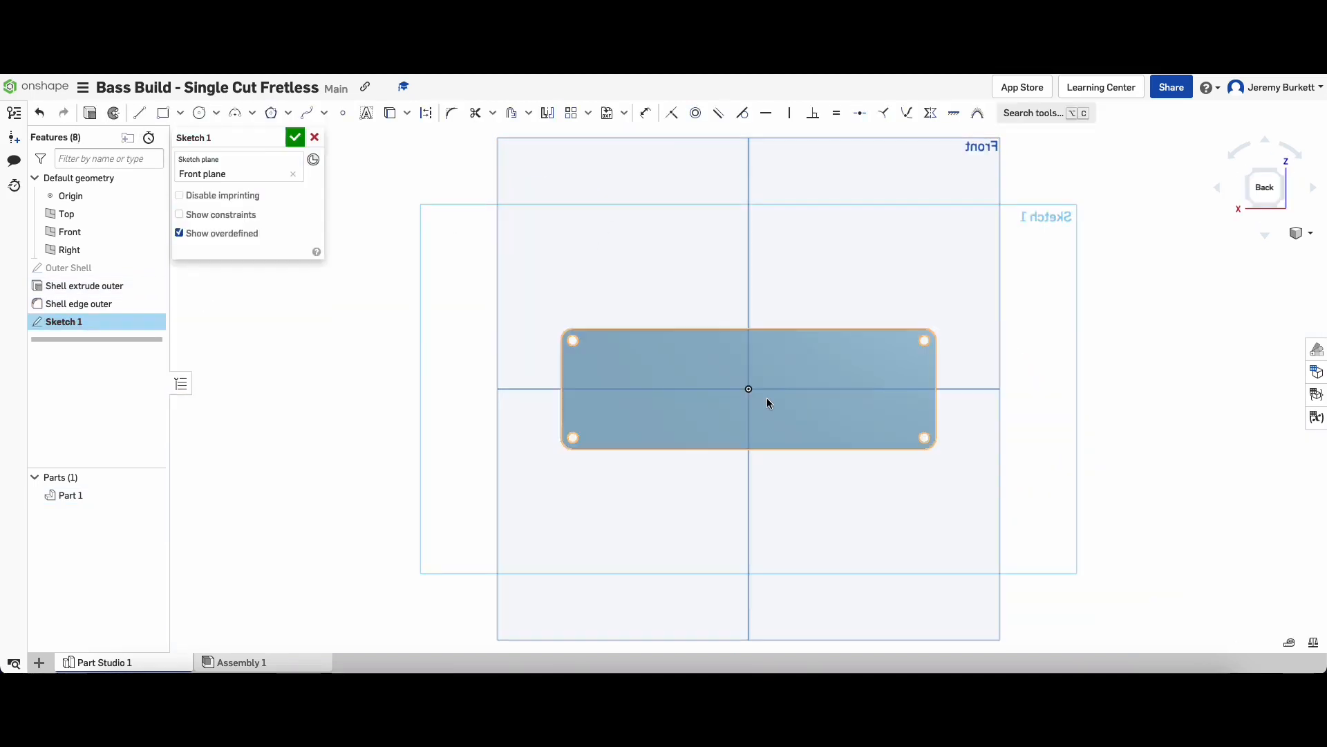
Draw a center-point rectangle on the origin over the back face, 109 mm wide and 33 mm high.
scroll(782, 406, "up", 4)
left_click(180, 113)
left_click(207, 147)
left_click(716, 372)
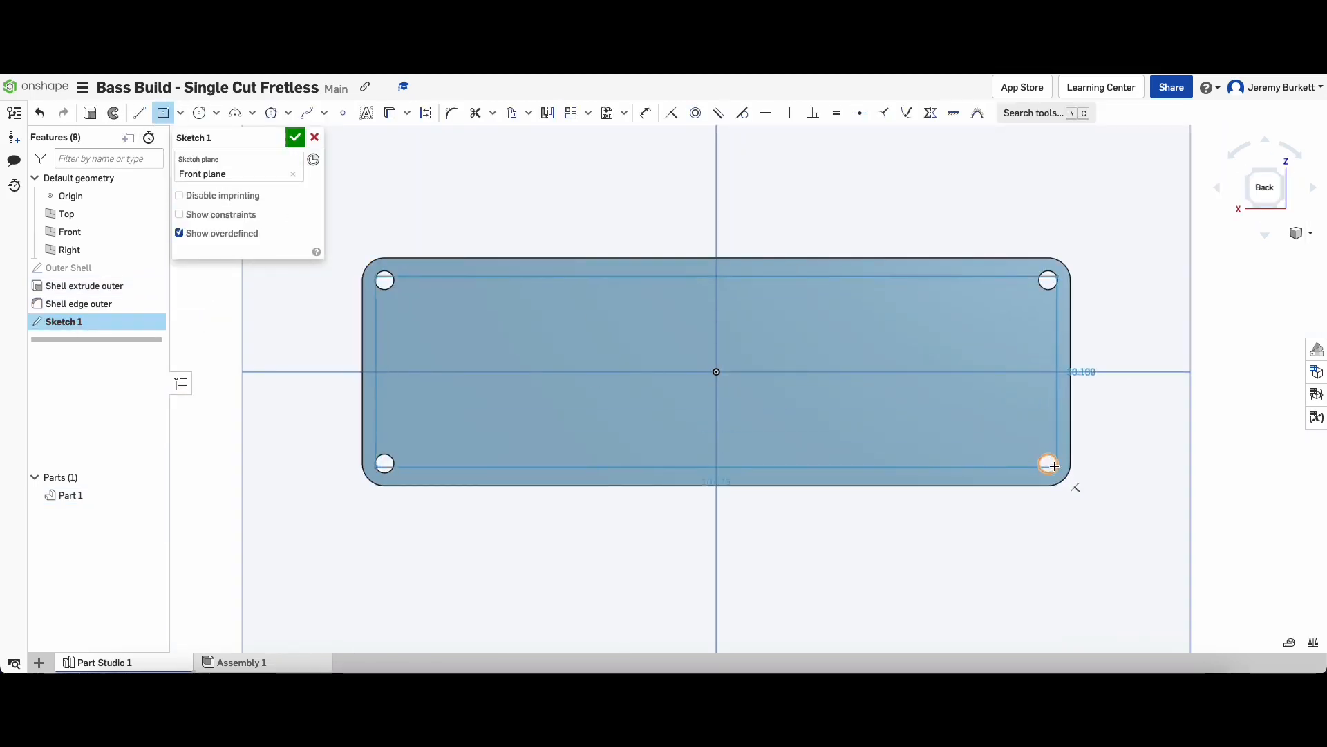
left_click(1032, 451)
type("109")
key("Return")
type("33")
key("Return")
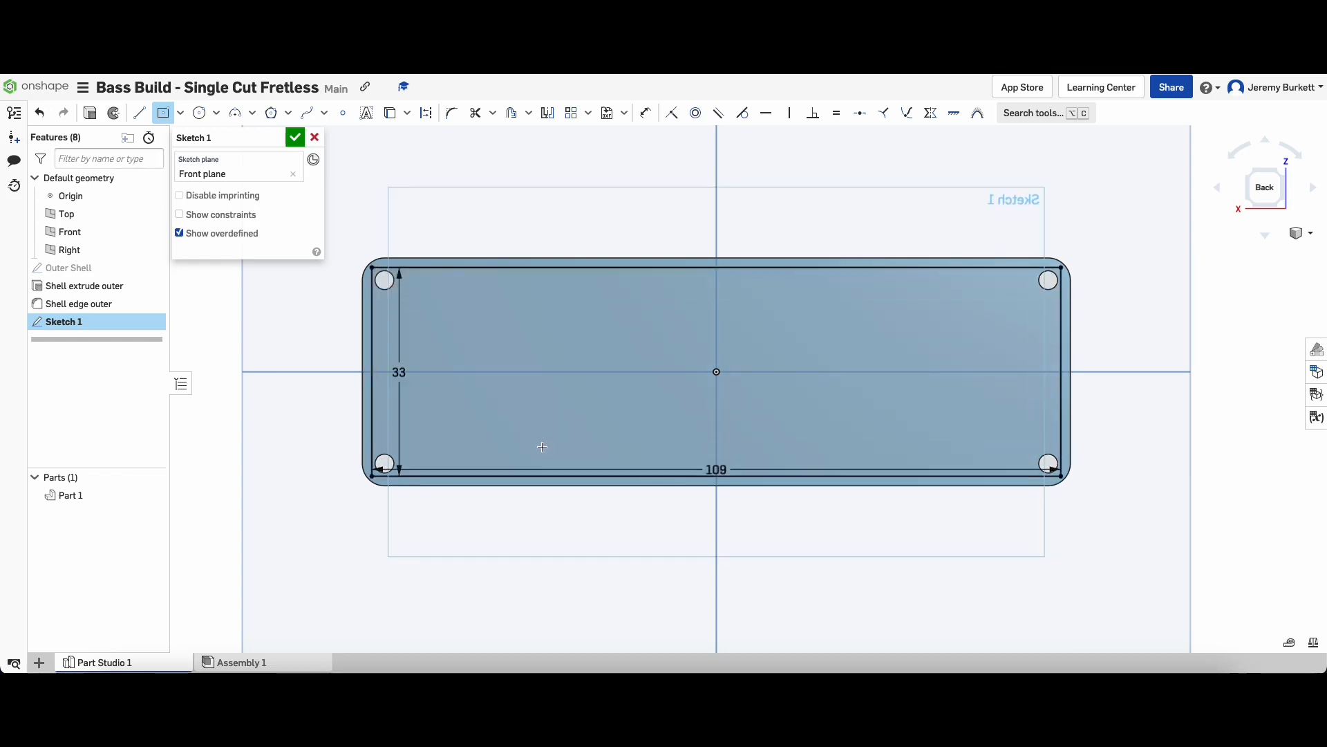
Draw a 4 mm circle concentric with the upper-left hole of the back face.
scroll(377, 285, "up", 5)
left_click(199, 113)
left_click(405, 268)
left_click(358, 268)
scroll(522, 277, "down", 5)
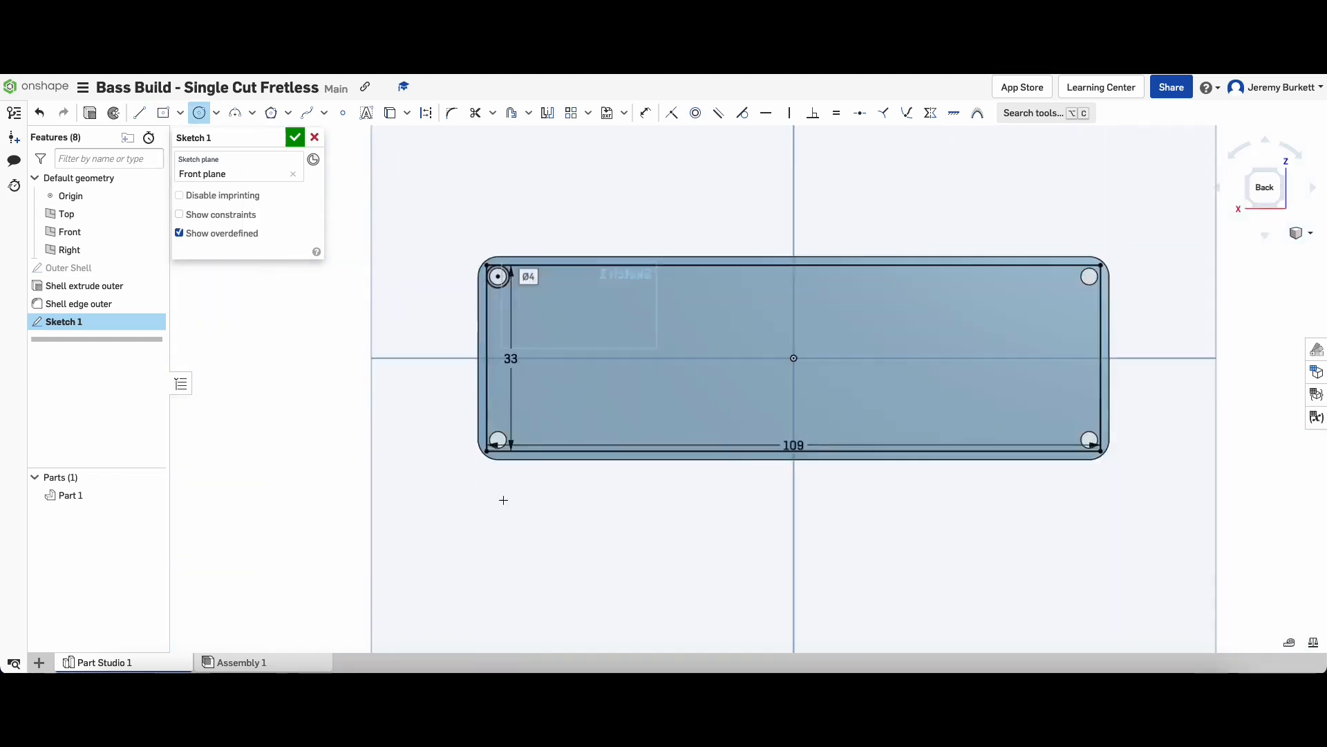
Draw circles concentric with the remaining three corner holes, each sized to touch the sides of the rectangle.
scroll(501, 493, "up", 5)
left_click(489, 307)
left_click(489, 347)
scroll(525, 377, "down", 5)
left_click(788, 387)
left_click(823, 388)
left_click(781, 278)
left_click(826, 278)
Trim the rectangle's sharp corners and the inner circle arcs, leaving a single outline with four rounded corners.
left_click(476, 113)
left_click(810, 233)
left_click(827, 249)
scroll(816, 243, "down", 5)
scroll(830, 270, "up", 5)
scroll(753, 237, "down", 5)
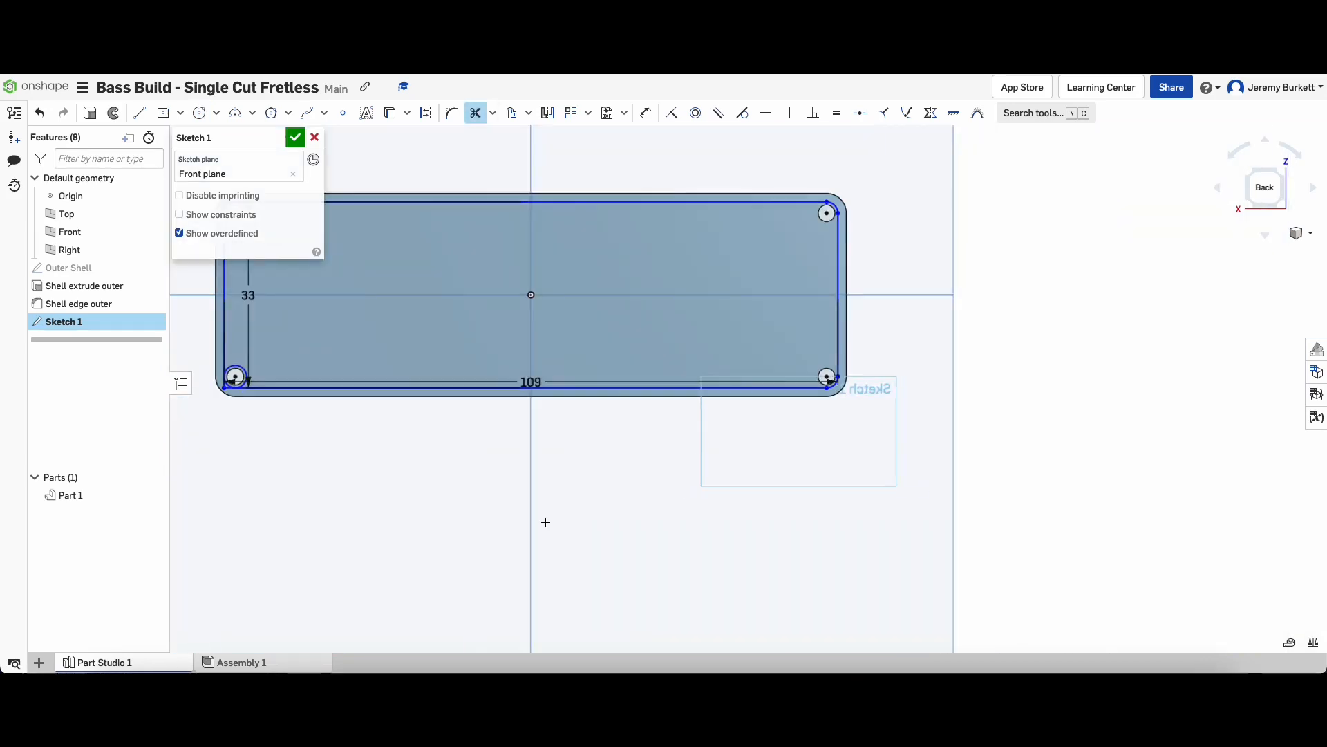
scroll(520, 209, "up", 5)
left_click(592, 277)
scroll(519, 209, "down", 5)
scroll(474, 448, "up", 5)
left_click(366, 321)
left_click(442, 311)
scroll(495, 555, "down", 6)
Name the sketch Shell Inner and finish it.
left_click(208, 138)
type("Sh")
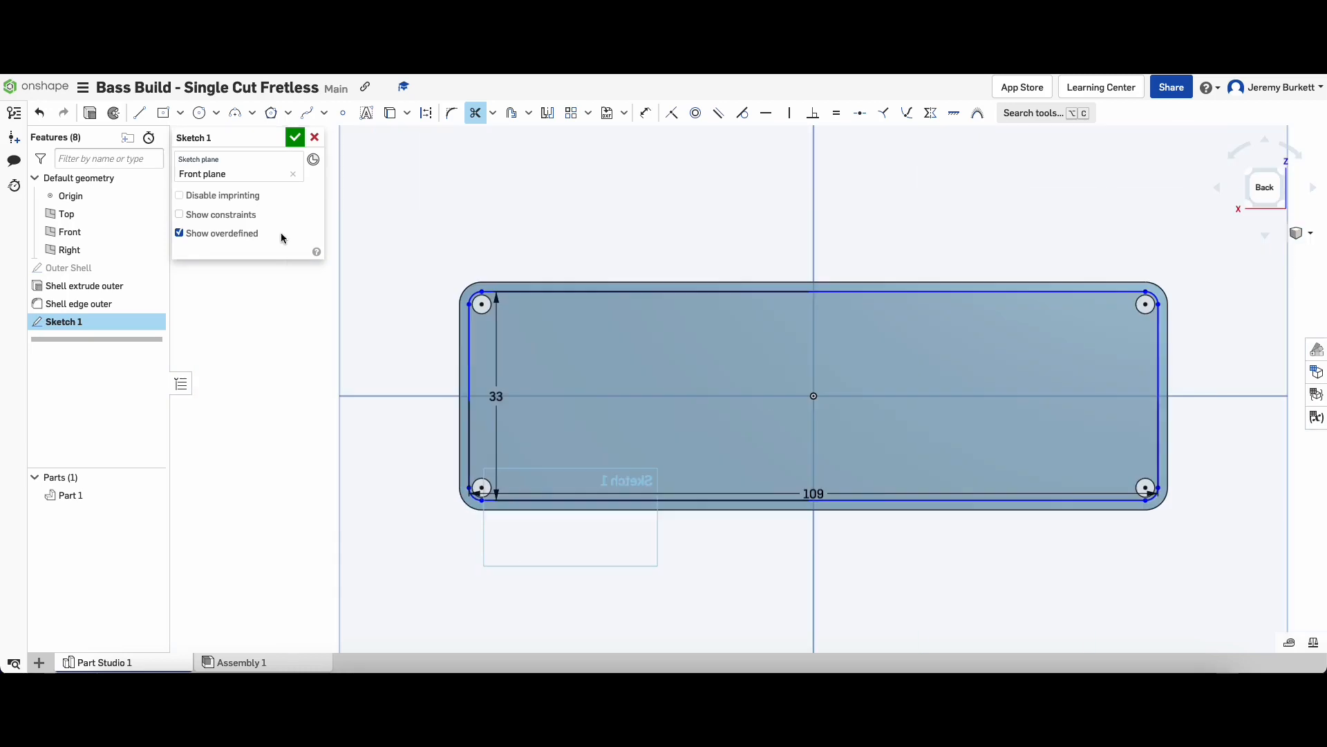
type("ell Inner")
left_click(295, 137)
Extrude the Shell Inner sketch as a cut 18.185 mm deep into the block and name the feature Shell Inner scoop.
left_click(67, 322)
left_click(151, 113)
left_click(255, 175)
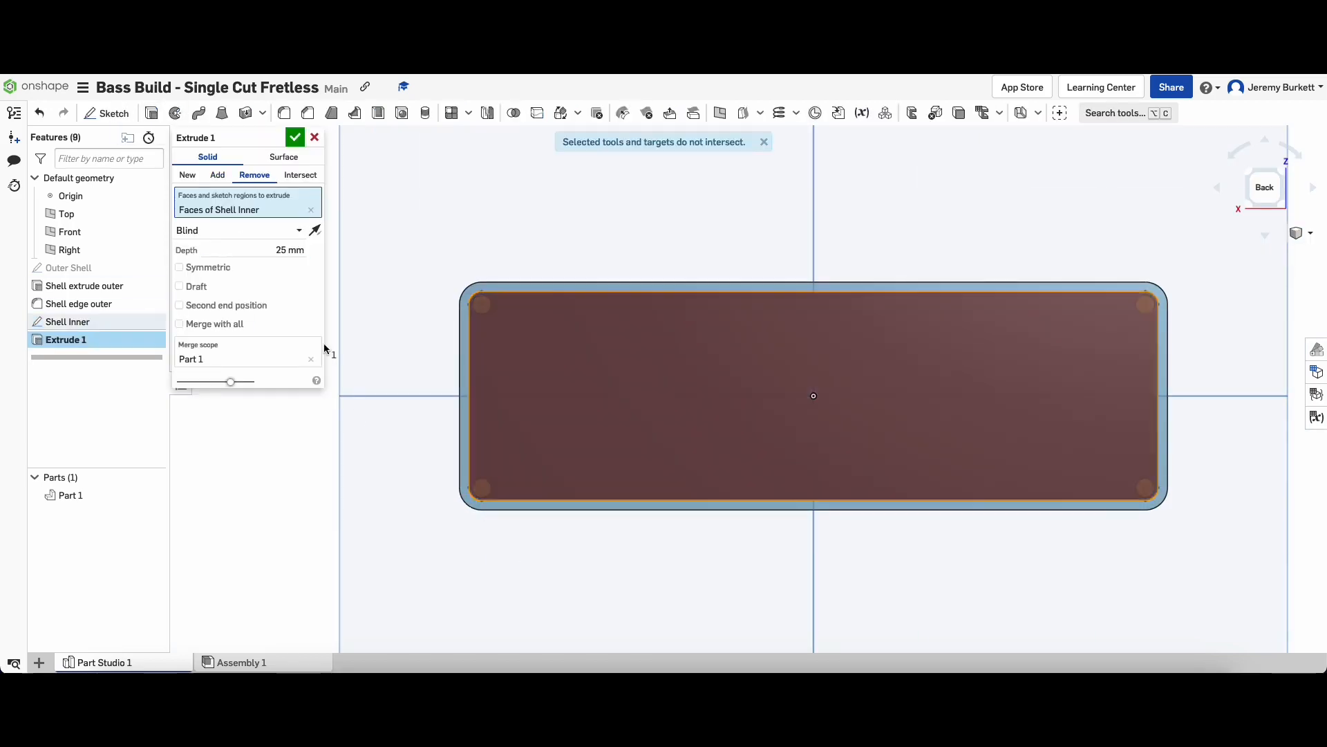
left_click(315, 230)
right_click_drag(277, 407, 357, 431)
double_click(283, 250)
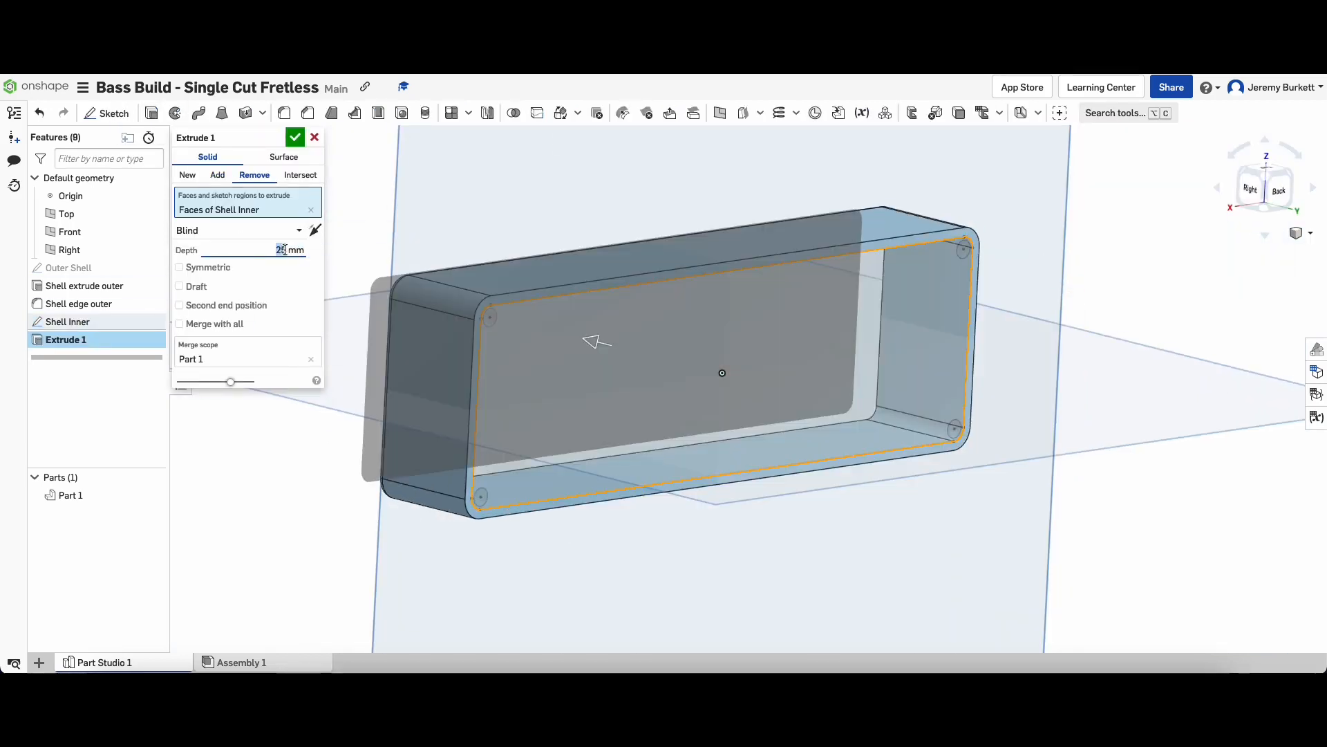
type("18.185")
key("Return")
right_click_drag(288, 470, 374, 415)
left_click(208, 138)
type("Sheel")
left_click(295, 137)
right_click_drag(1037, 443, 975, 451)
scroll(1149, 440, "down", 4)
scroll(975, 450, "up", 3)
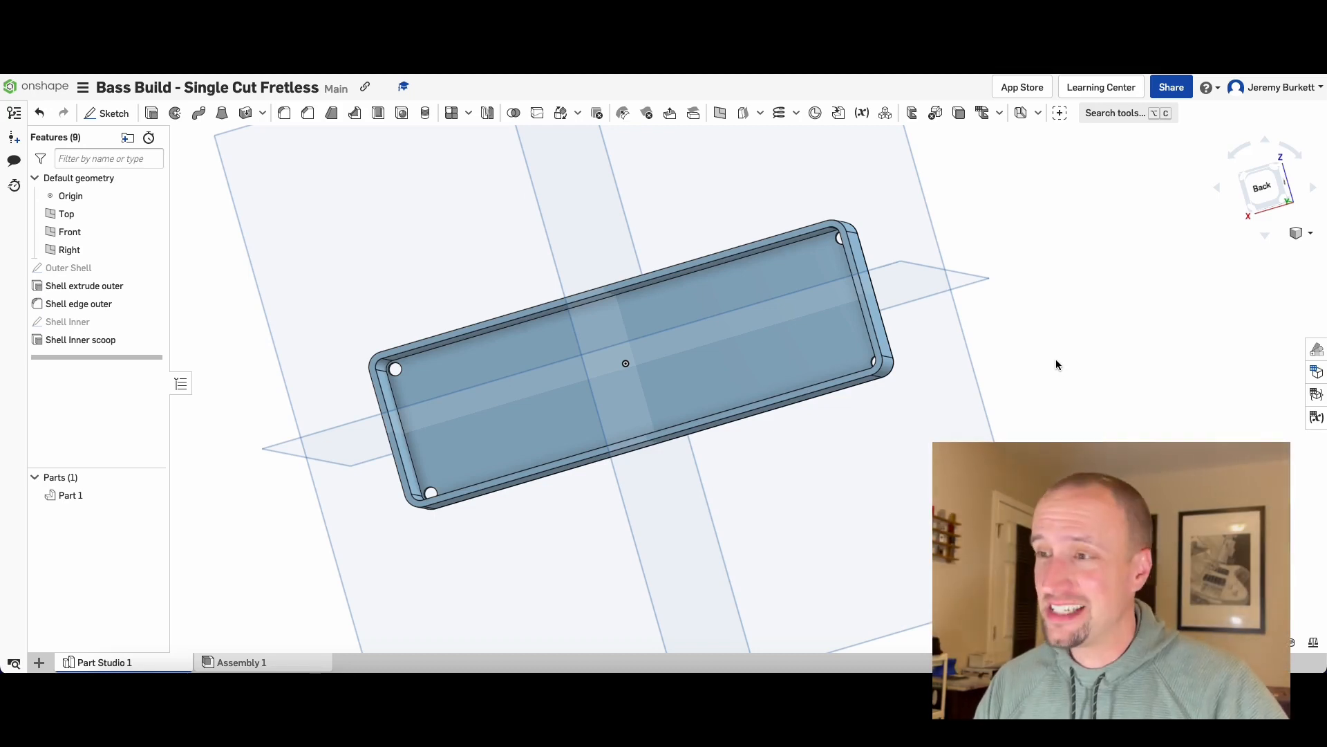
right_click_drag(1064, 352, 1065, 425)
right_click_drag(1086, 422, 1091, 368)
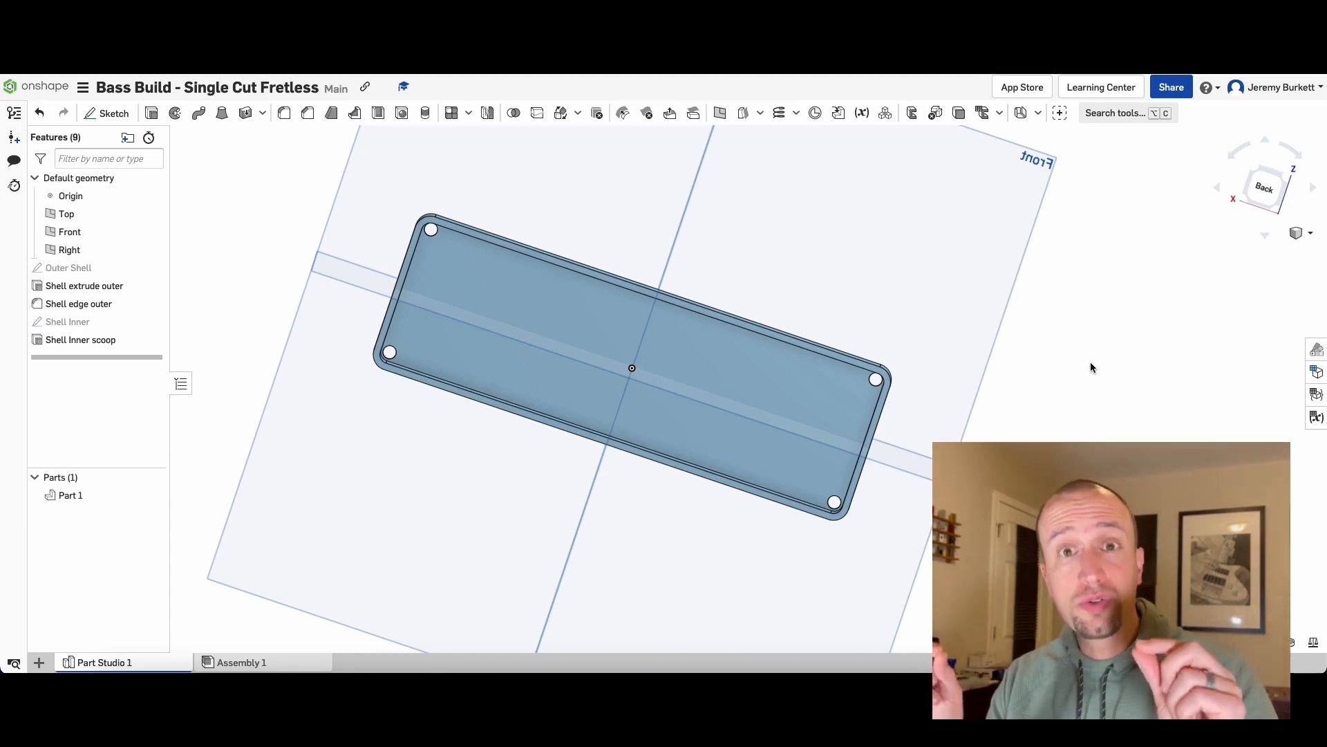
mouse_move(1037, 501)
right_mouse_down()
mouse_move(923, 493)
mouse_move(864, 510)
mouse_move(868, 524)
mouse_move(1052, 511)
right_mouse_up()
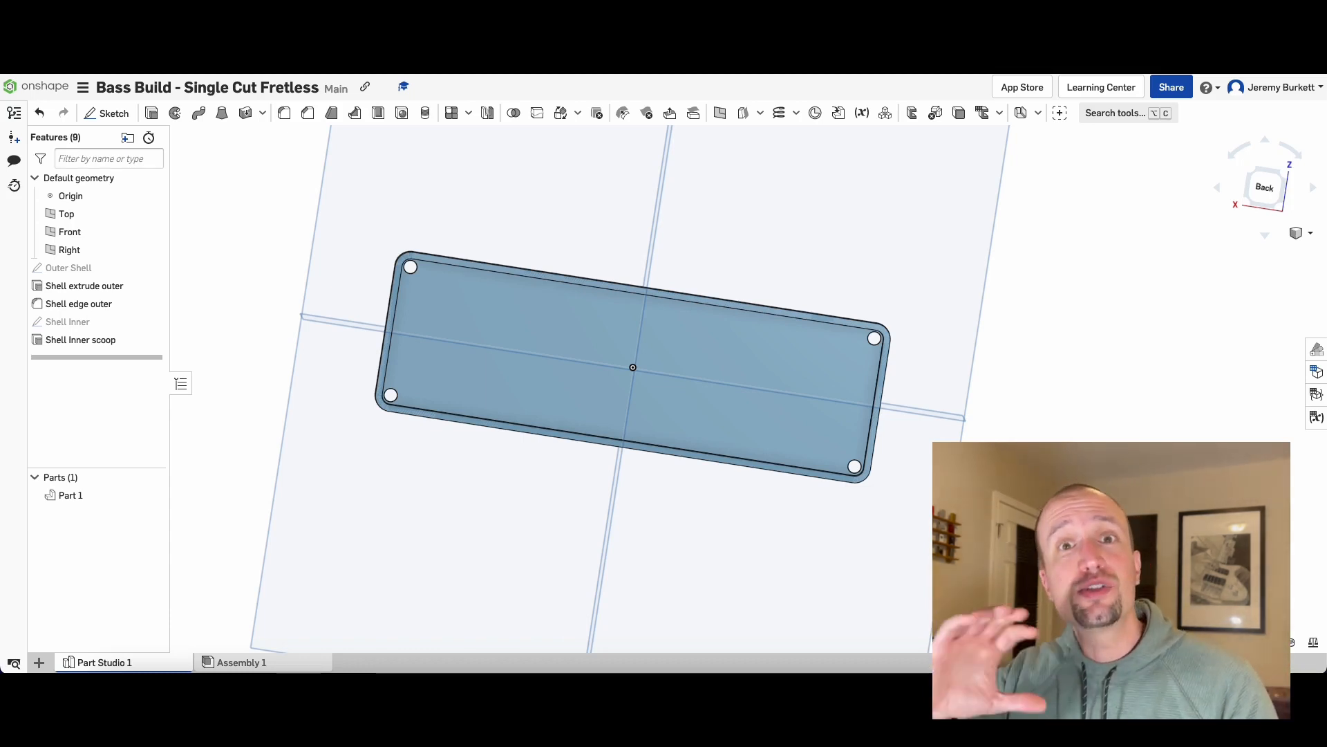
right_click_drag(1070, 488, 1042, 376)
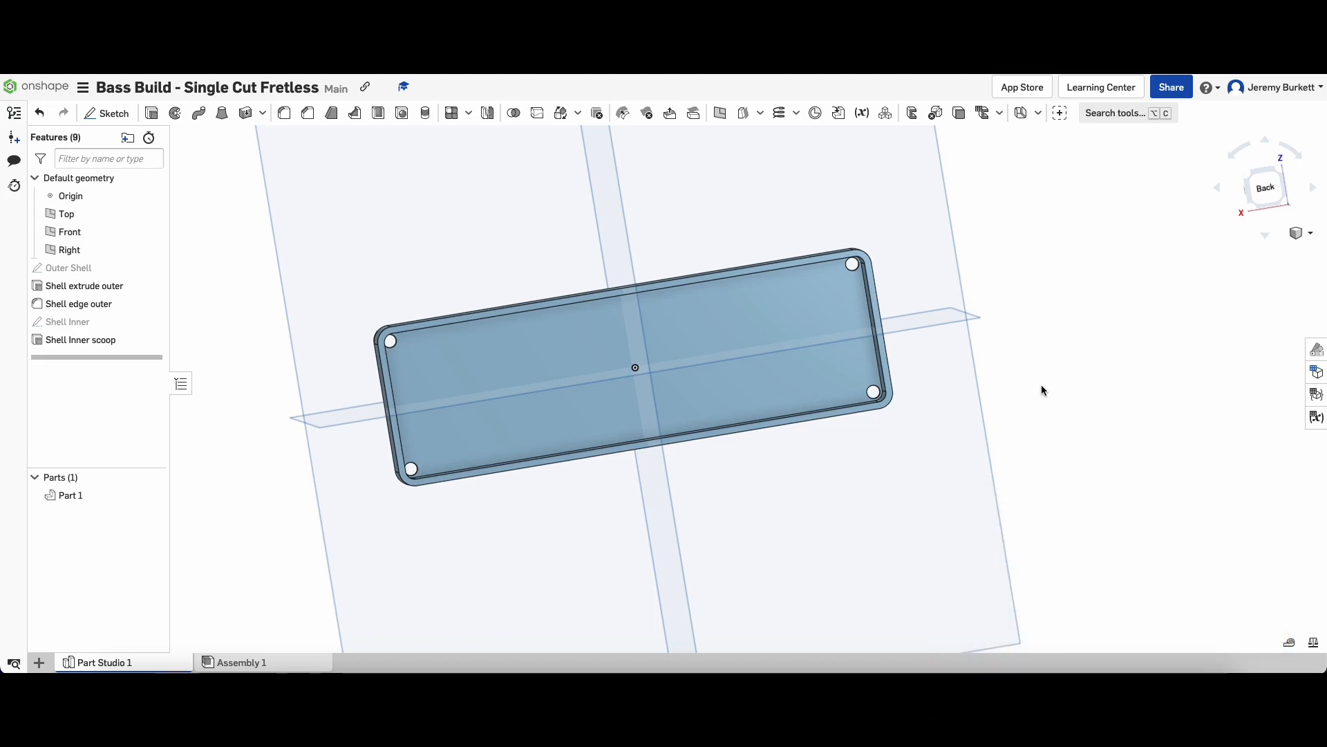
left_click(1266, 187)
left_click(106, 113)
left_click(242, 140)
type("Back Plate")
key("Return")
scroll(794, 410, "up", 3)
key("r")
left_click(709, 369)
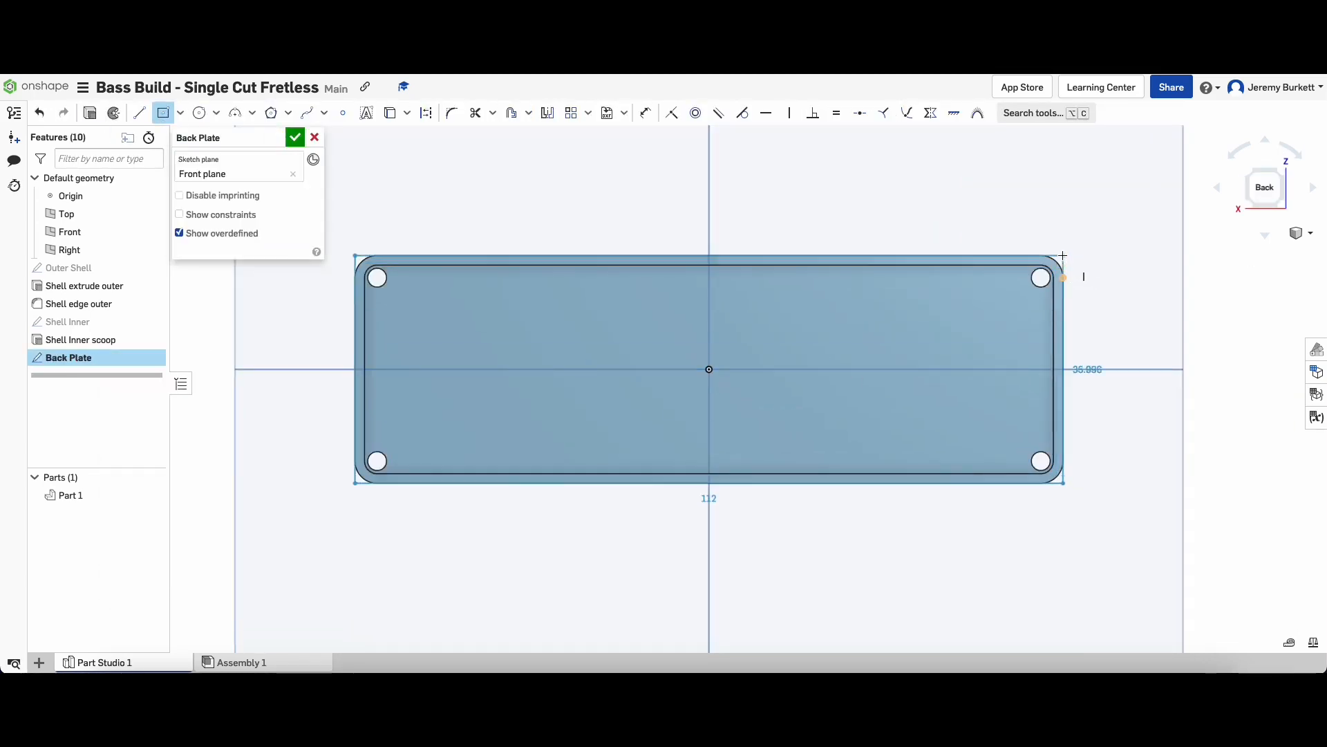
left_click(1063, 309)
type("112")
key("Return")
type("36")
key("Return")
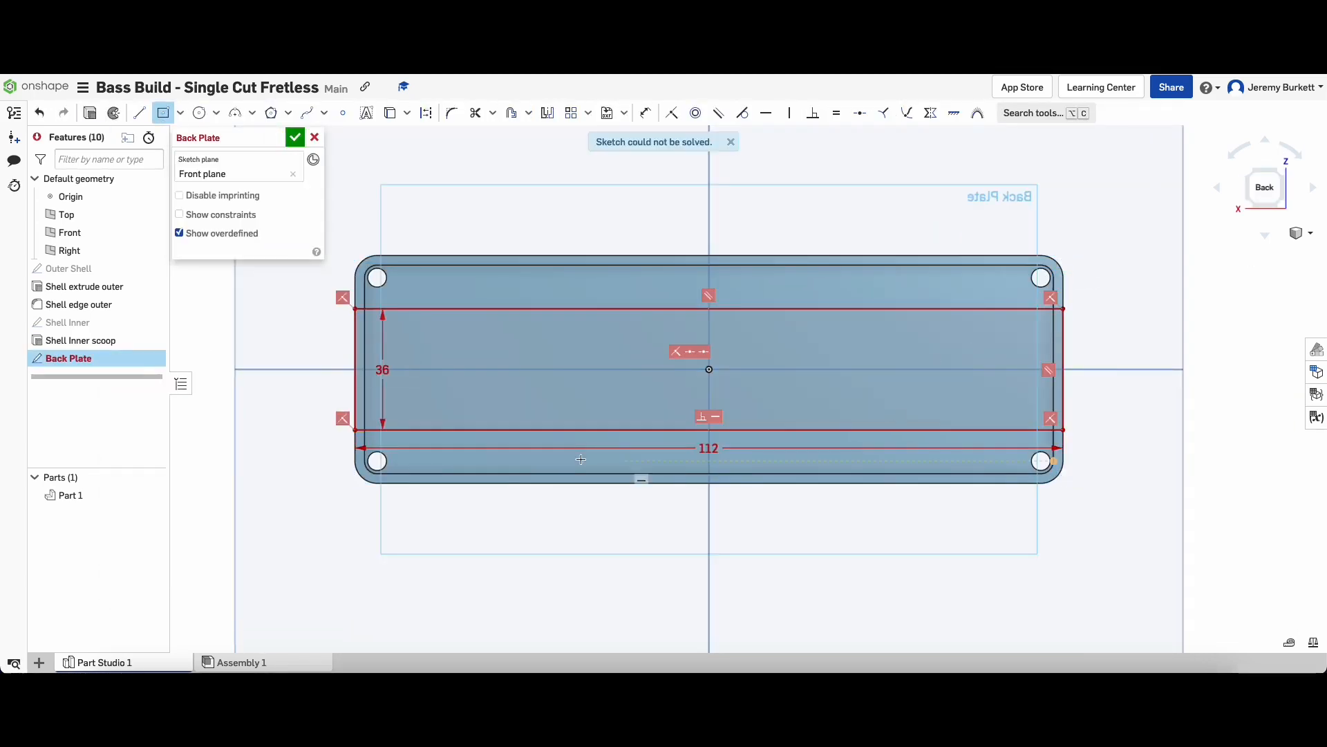
left_click(316, 137)
Start a new sketch on the Front plane and name it Back Plate.
right_click(68, 360)
left_click(93, 385)
left_click(229, 137)
type("Back Plate")
key("Return")
Draw a center-point rectangle on the origin, 112 mm wide and 36 mm high, over the shell's outline.
key("r")
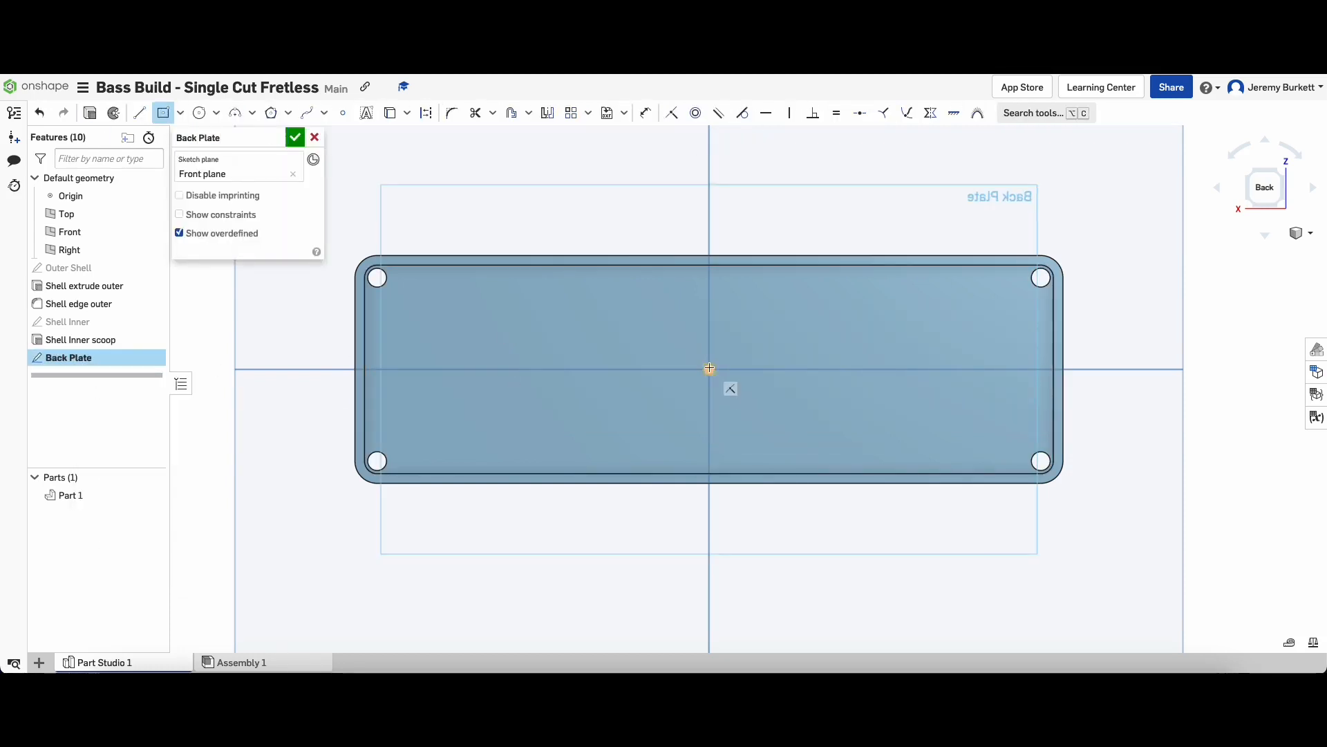
left_click(709, 368)
left_click(401, 240)
type("112")
key("Return")
type("36")
key("Return")
Draw 3 mm circles on the two upper corner holes, each with a larger concentric circle reaching the rectangle's edge.
key("c")
scroll(418, 288, "up", 10)
left_click(534, 484)
left_click(478, 484)
type("3")
key("Return")
left_click(534, 484)
left_click(402, 484)
scroll(594, 300, "up", 10)
left_click(594, 300)
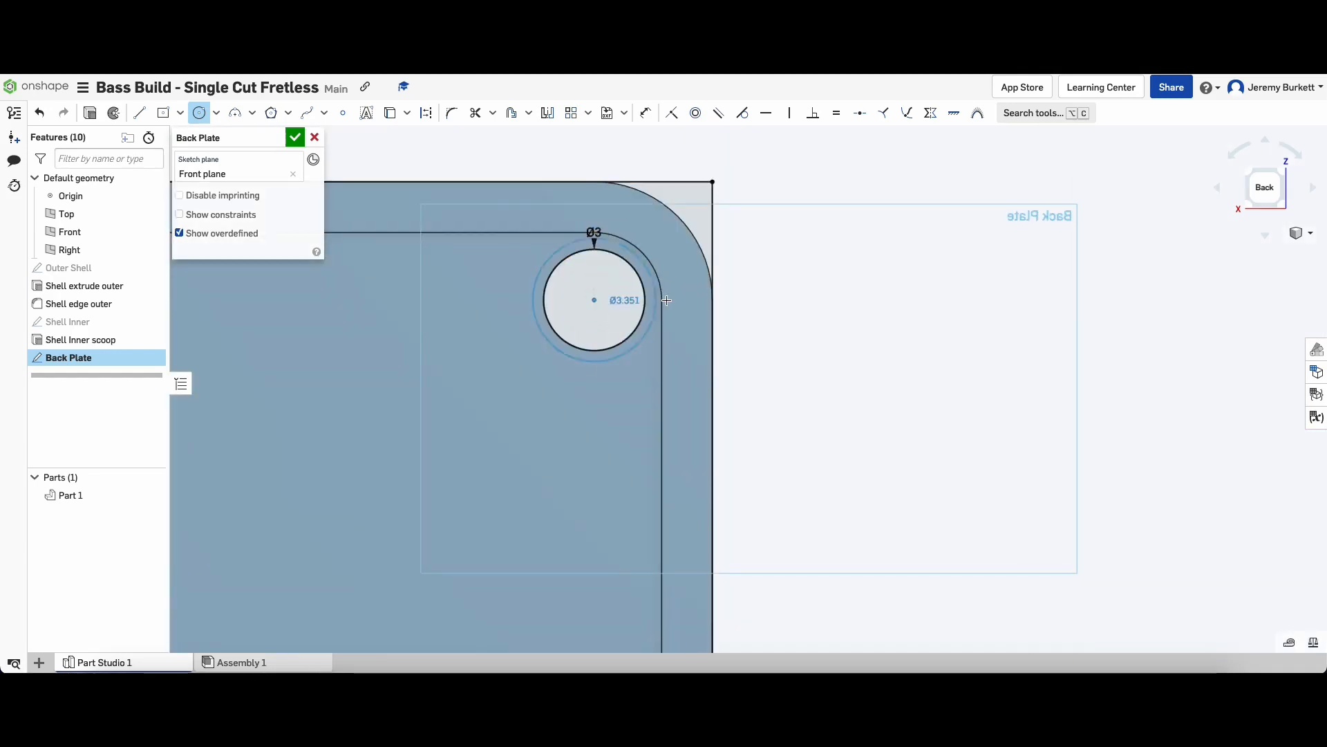
left_click(712, 300)
Draw 3 mm circles on the two lower corner holes, each with a larger concentric circle reaching the rectangle's edge.
scroll(605, 446, "down", 10)
scroll(616, 542, "up", 10)
left_click(489, 396)
left_click(489, 450)
type("3")
key("Return")
left_click(404, 424)
left_click(449, 388)
type("3")
key("Return")
left_click(404, 425)
left_click(263, 425)
Trim the sharp corners and inner arcs of the larger circles so the plate outline has four rounded corners.
scroll(733, 331, "down", 5)
key("m")
left_click(483, 423)
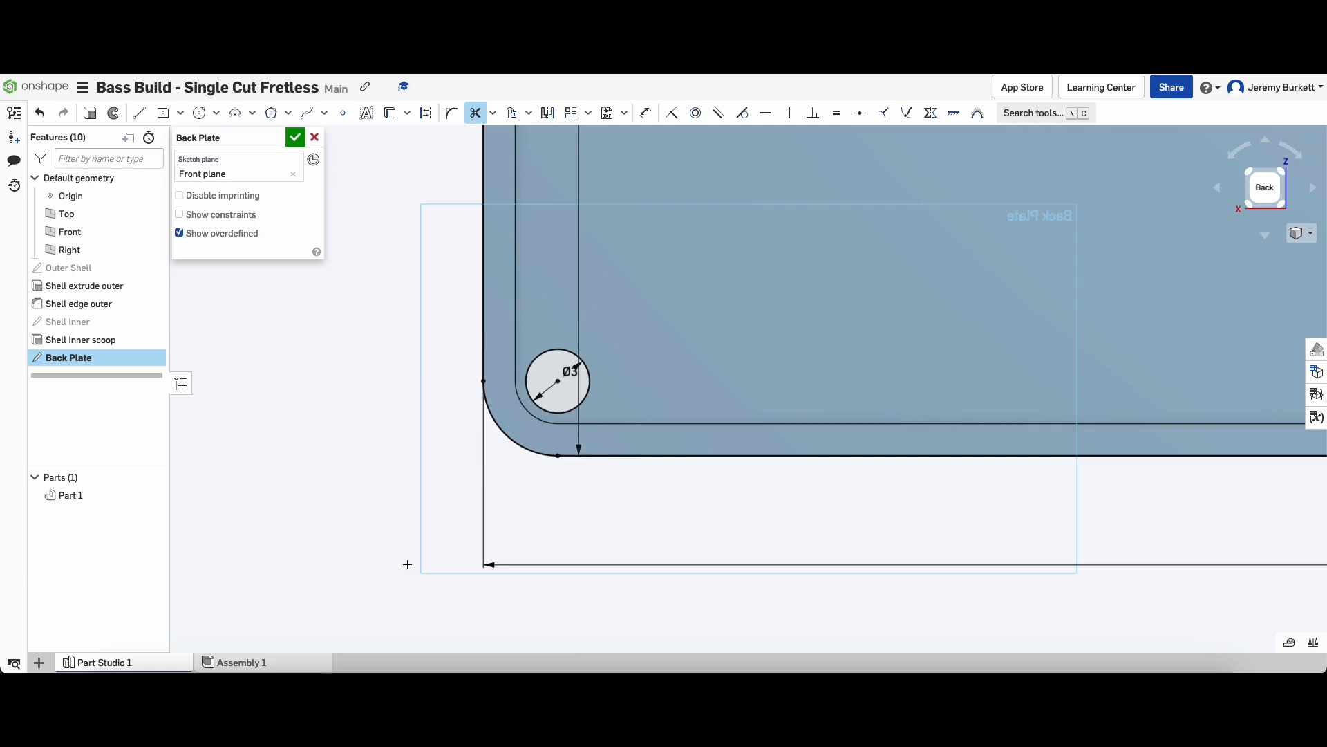
scroll(408, 564, "down", 10)
scroll(443, 249, "up", 10)
left_click(449, 249)
left_click(398, 293)
left_click(425, 479)
scroll(425, 478, "down", 10)
scroll(982, 308, "up", 10)
left_click(972, 232)
left_click(1009, 254)
left_click(717, 423)
scroll(671, 443, "down", 10)
scroll(643, 553, "up", 10)
left_click(983, 615)
left_click(865, 491)
Draw a 10 mm circle centered on the plate's right edge below the horizontal axis and trim it to an inward half-circle notch.
scroll(818, 437, "down", 2)
key("c")
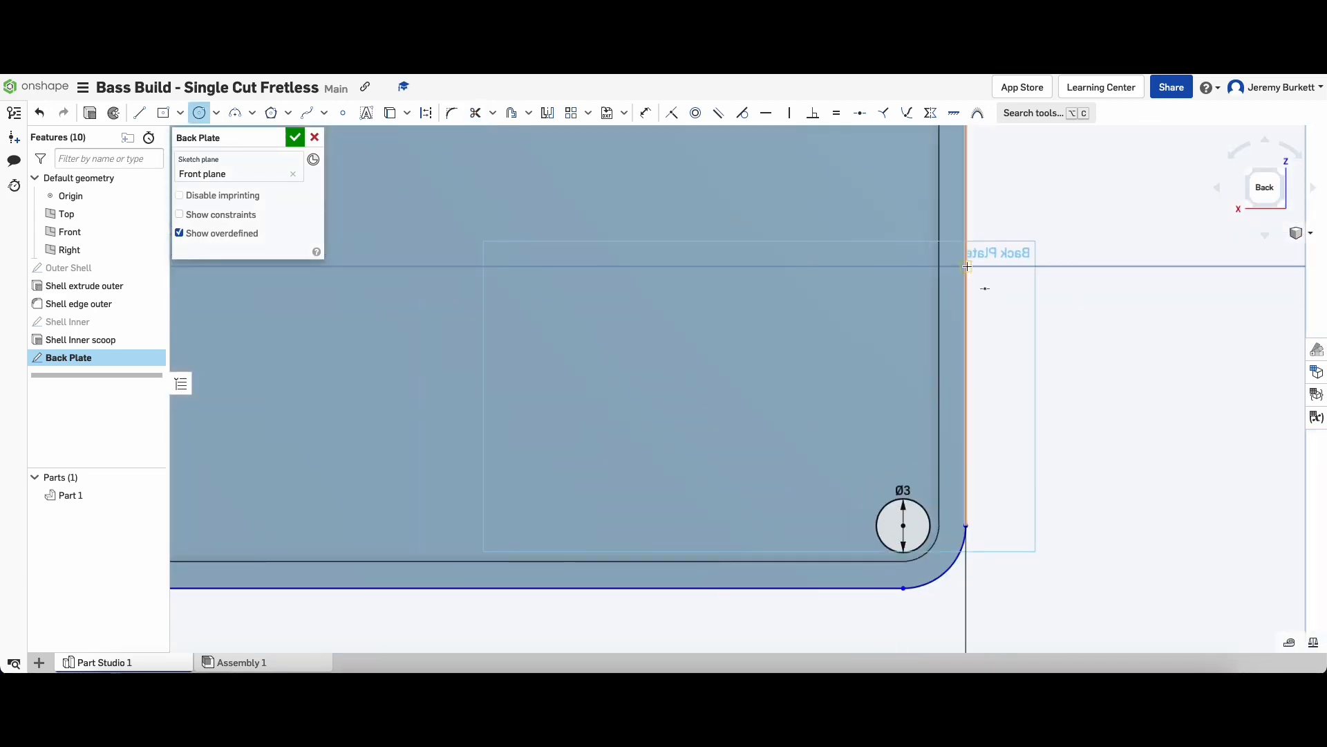
left_click(966, 359)
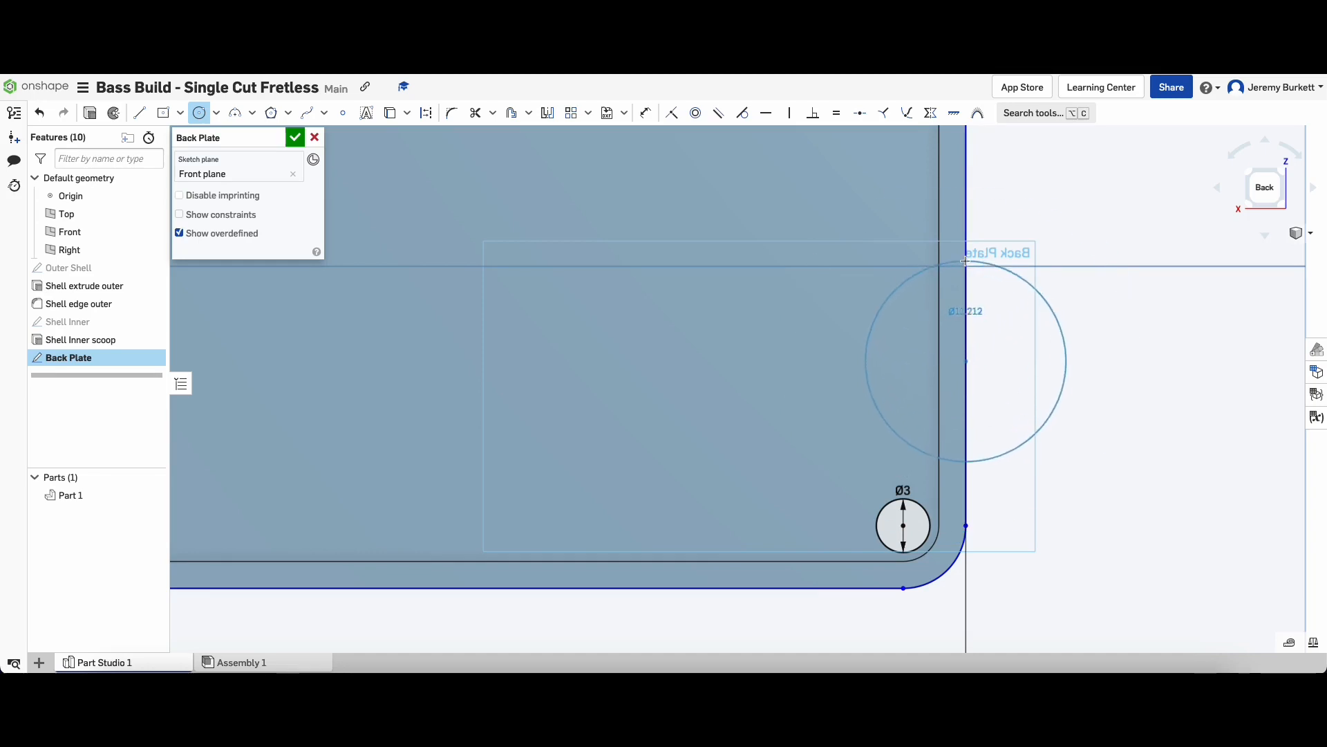
left_click(963, 266)
type("10")
key("Return")
left_click(476, 112)
left_click(1050, 330)
left_click(967, 363)
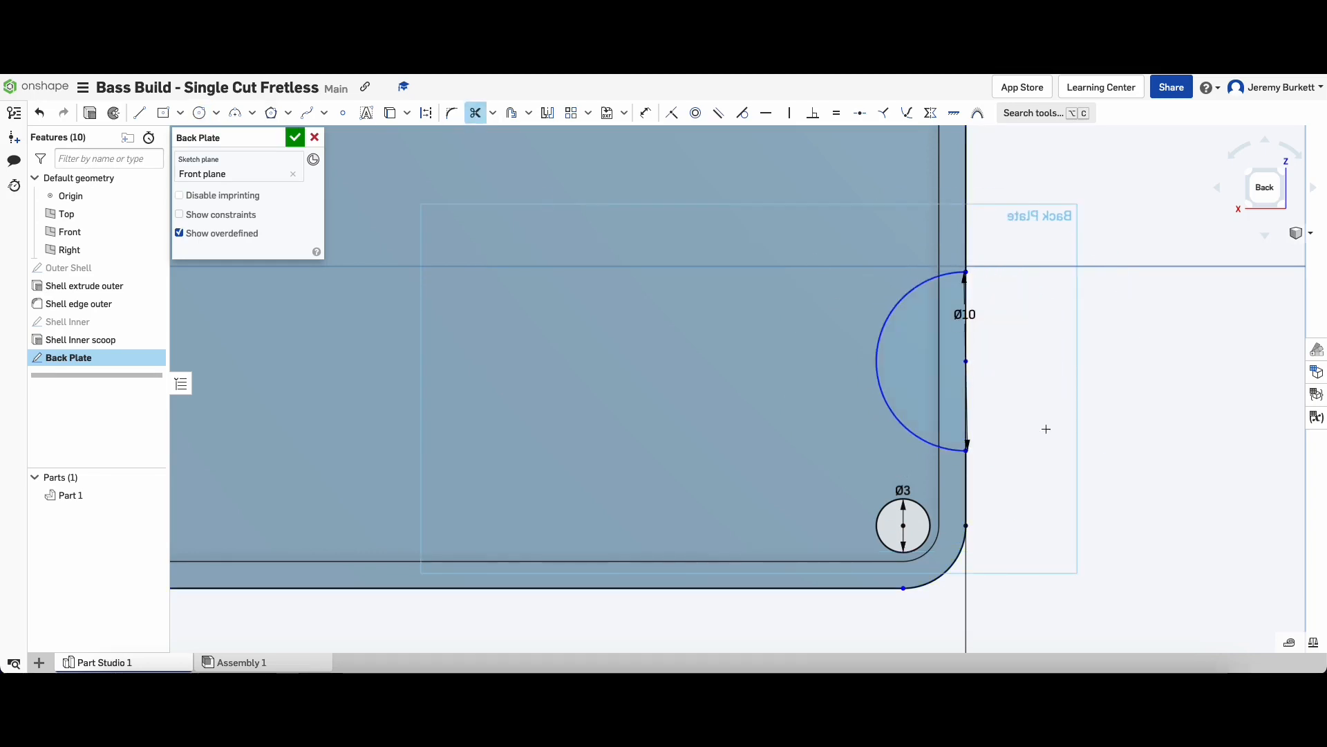
scroll(1047, 428, "down", 6)
scroll(593, 143, "down", 3)
left_click(589, 113)
left_click(600, 174)
scroll(630, 519, "down", 2)
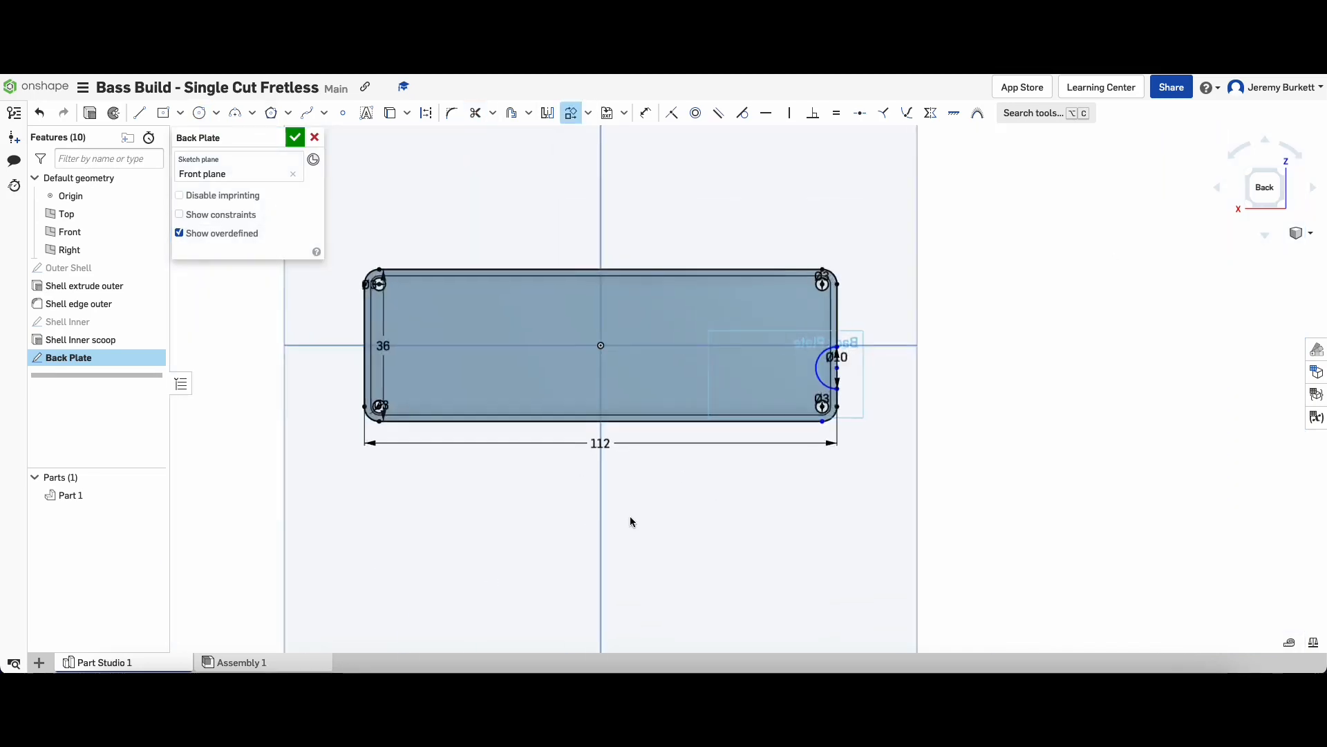
scroll(631, 519, "down", 1)
left_click(296, 137)
left_click(80, 358)
left_click(561, 112)
left_click(299, 181)
left_click(208, 220)
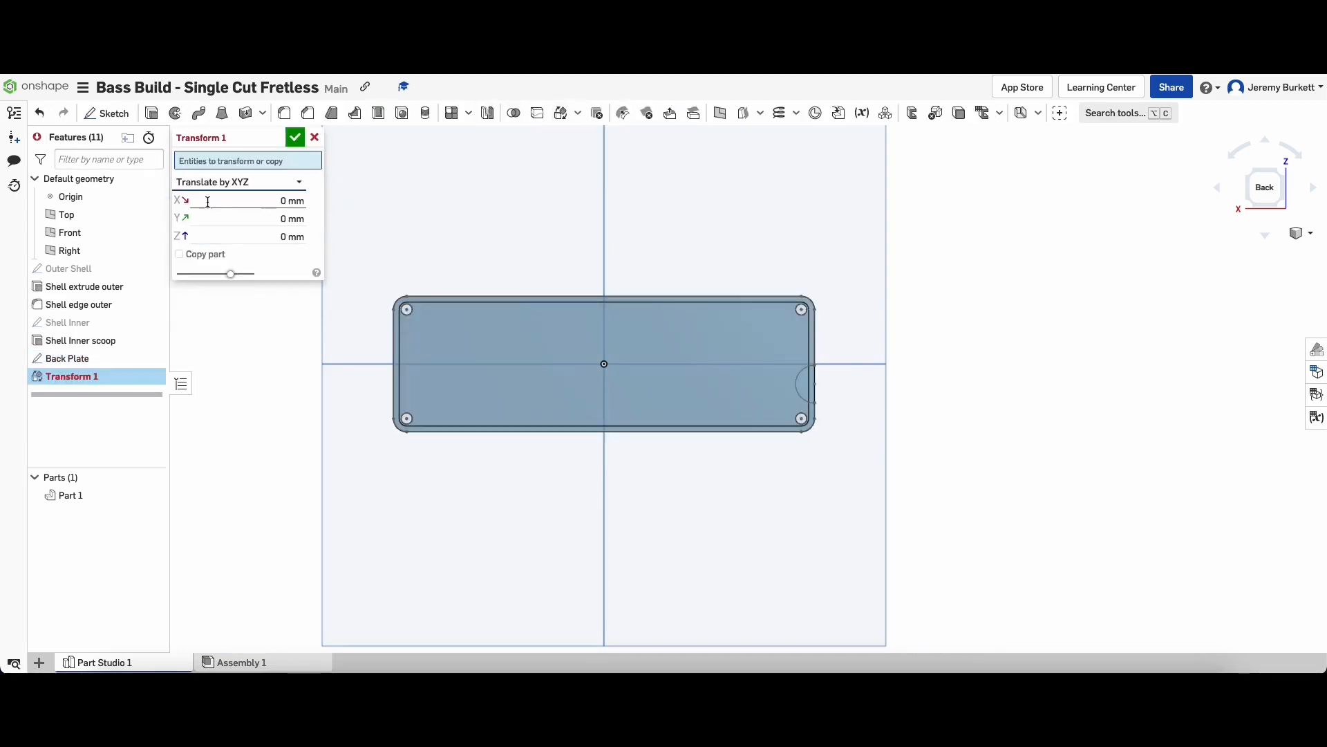
left_click(284, 218)
left_click(296, 137)
right_click(87, 380)
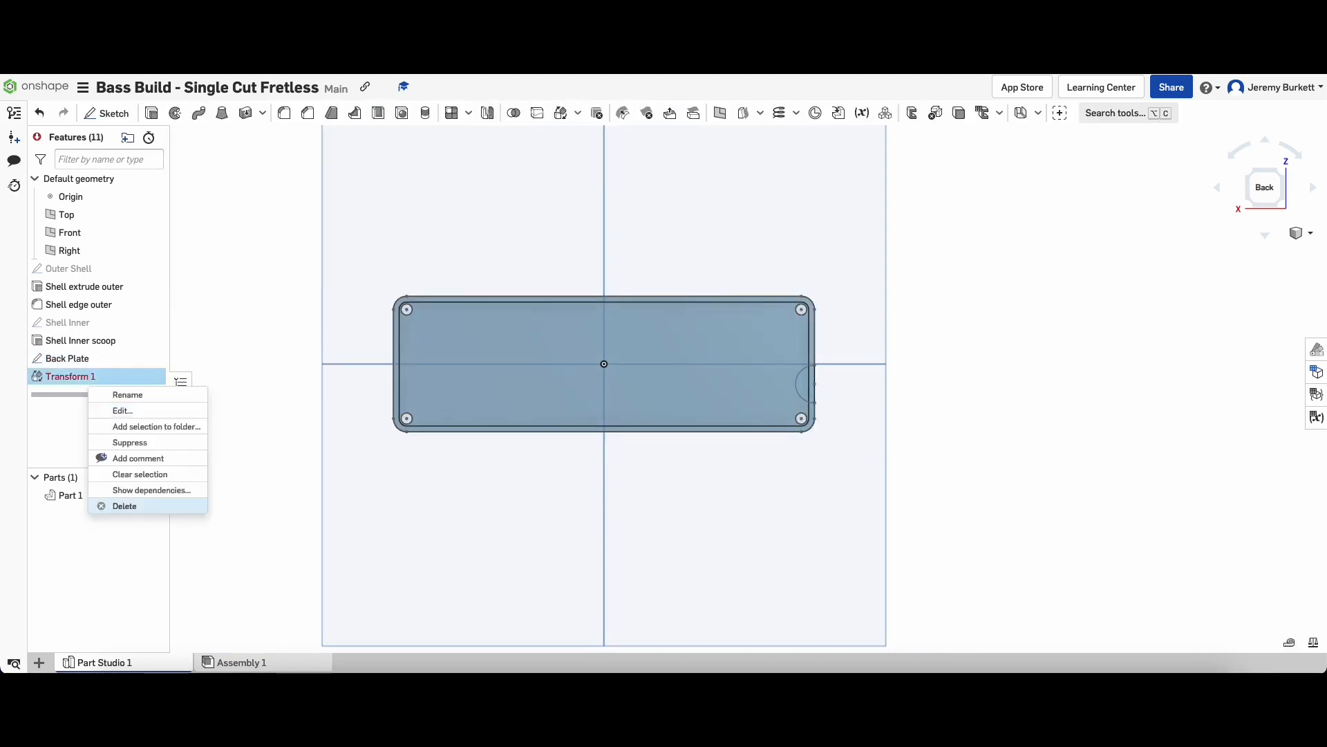
left_click(124, 506)
Reopen the Back Plate sketch and move its entire profile straight down, clear of the shell, with the sketch Transform tool.
double_click(68, 358)
left_click(571, 113)
scroll(519, 346, "up", 1)
left_click_drag(351, 271, 891, 487)
left_click_drag(837, 390, 839, 573)
left_click(979, 449)
Extrude the Back Plate sketch 1.5 mm as a separate part and name the feature Back Plate extrude.
right_click_drag(1072, 456, 986, 434)
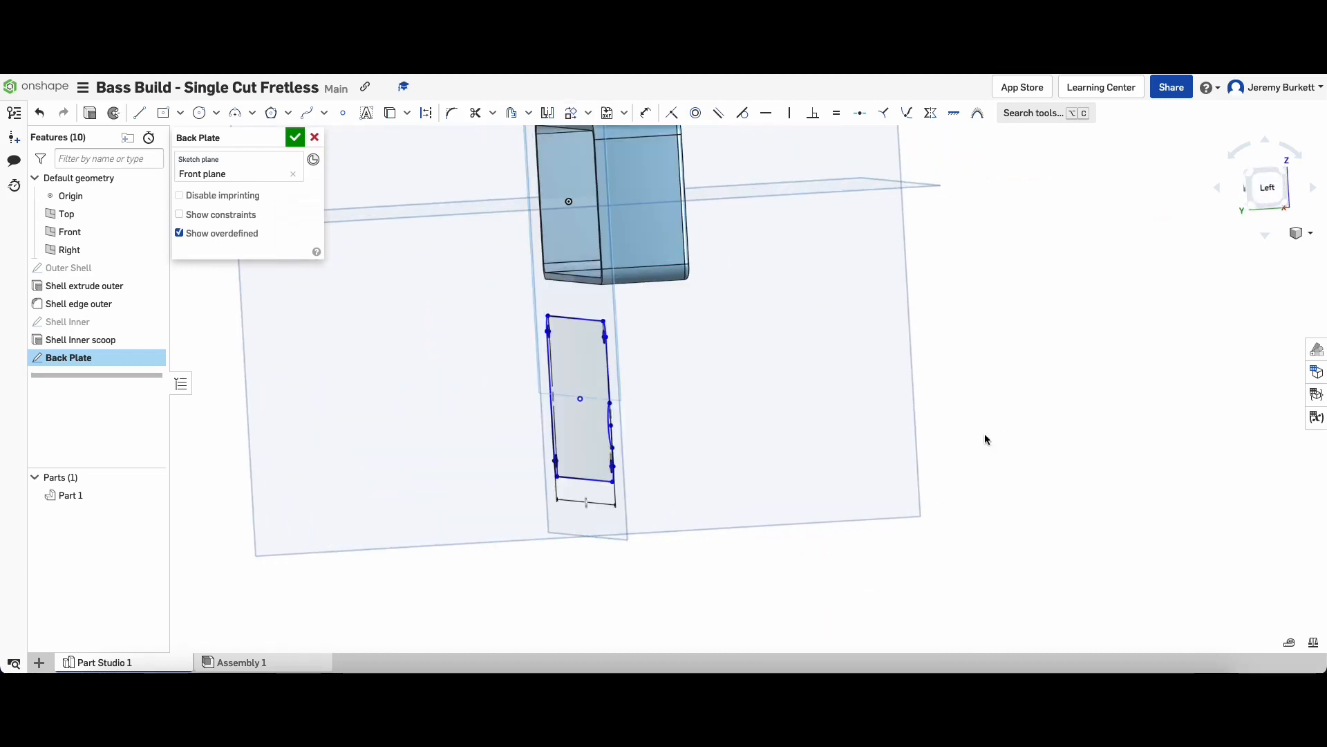
left_click(90, 113)
left_click(294, 250)
type("1.5")
key("Return")
mouse_move(740, 422)
right_mouse_down()
mouse_move(786, 394)
mouse_move(906, 408)
right_mouse_up()
left_click(256, 141)
type("Back Plate extrude")
left_click(295, 137)
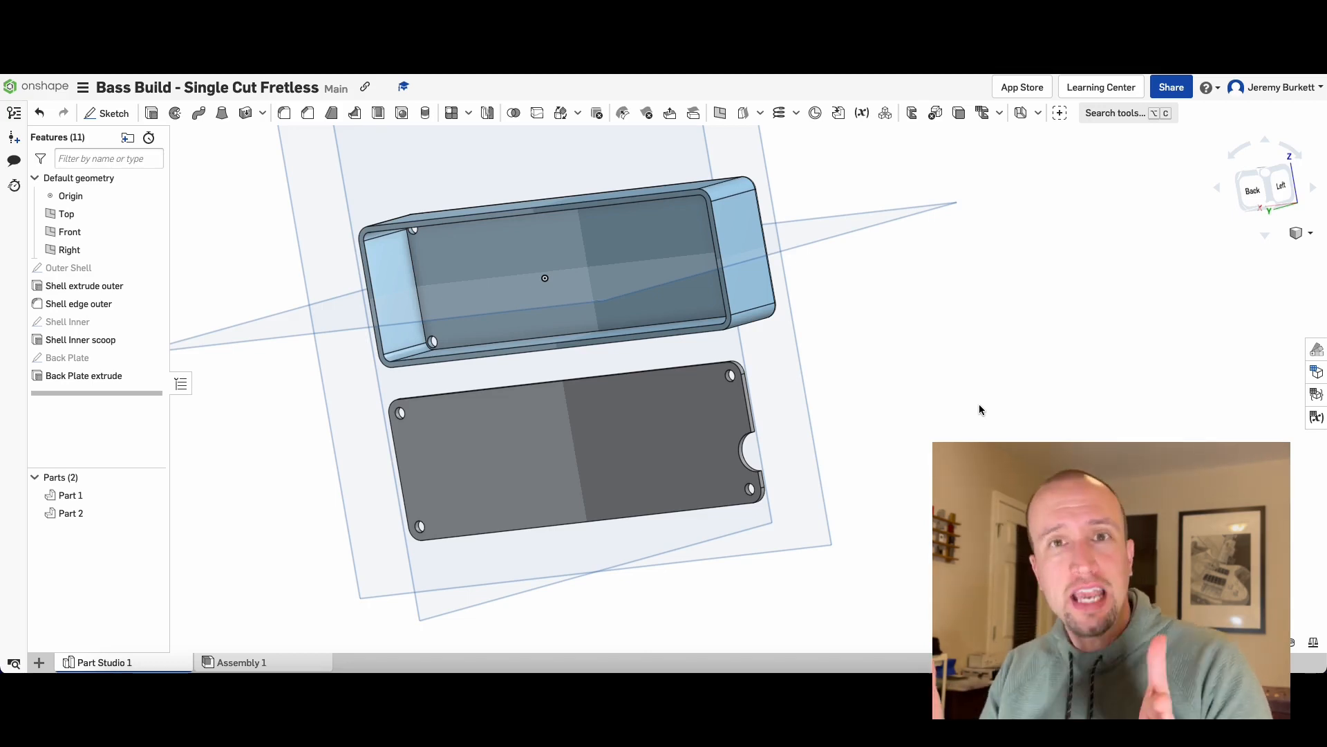
right_click_drag(884, 386, 932, 375)
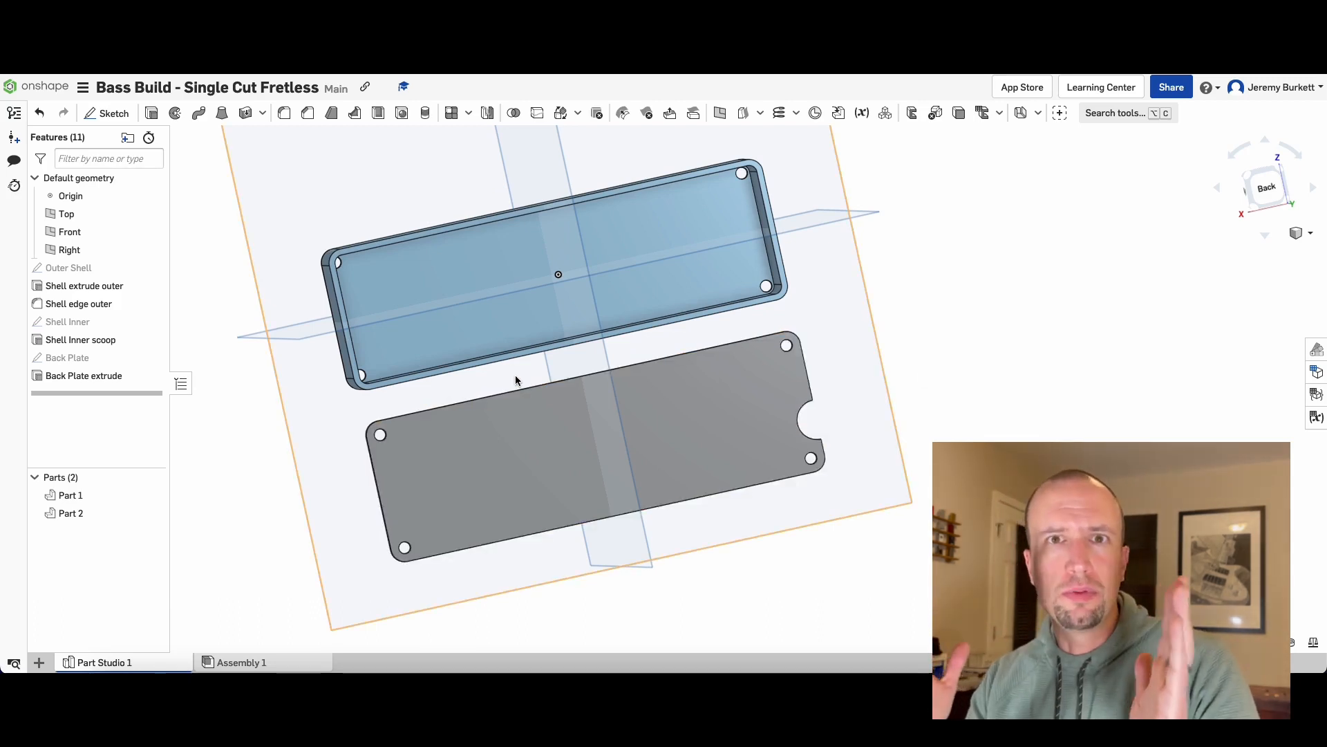
right_click_drag(1065, 378, 1053, 378)
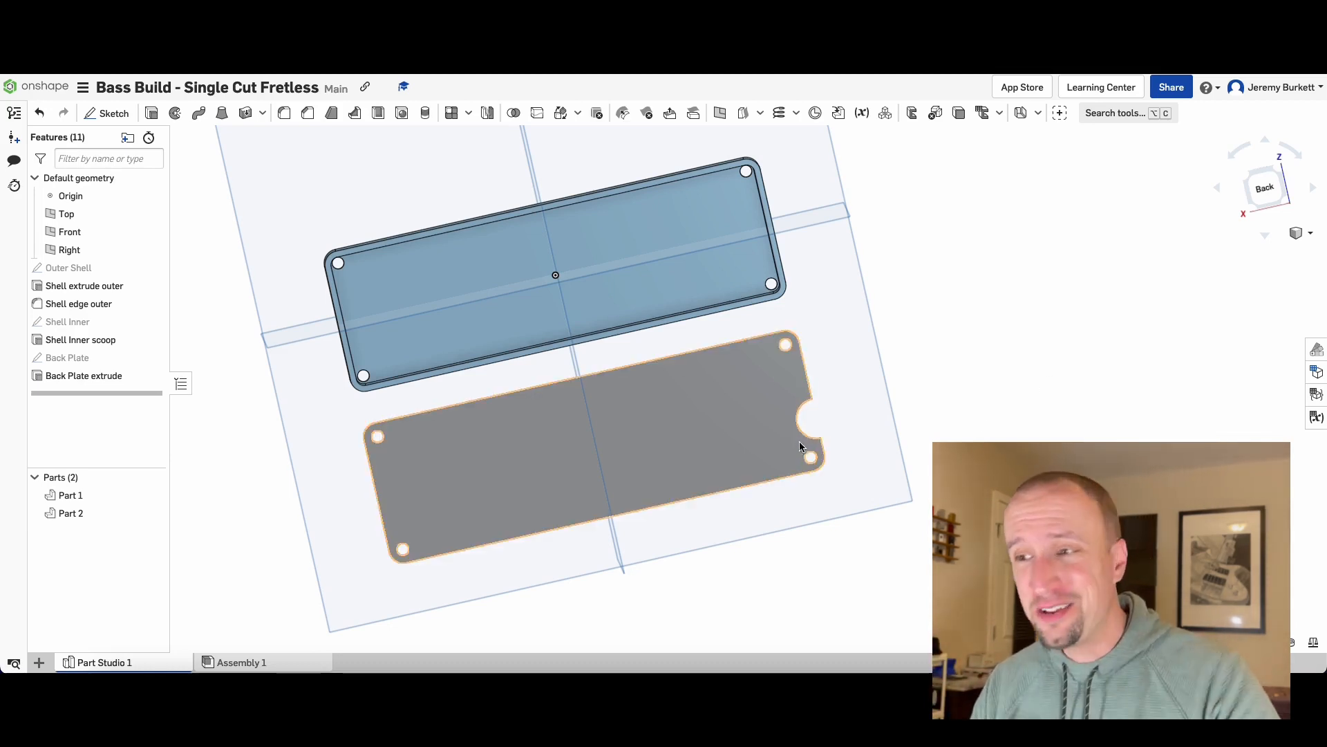
scroll(852, 446, "up", 5)
right_click_drag(927, 417, 887, 421)
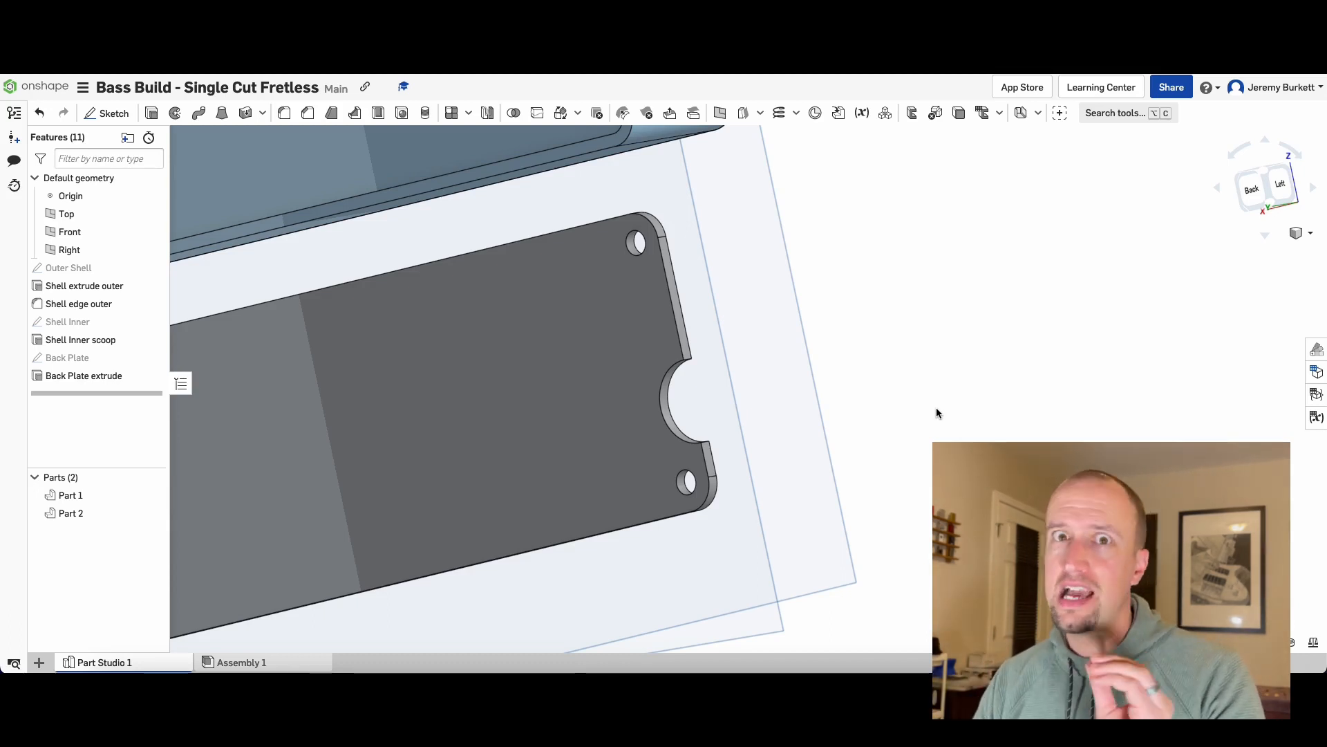
scroll(850, 425, "down", 5)
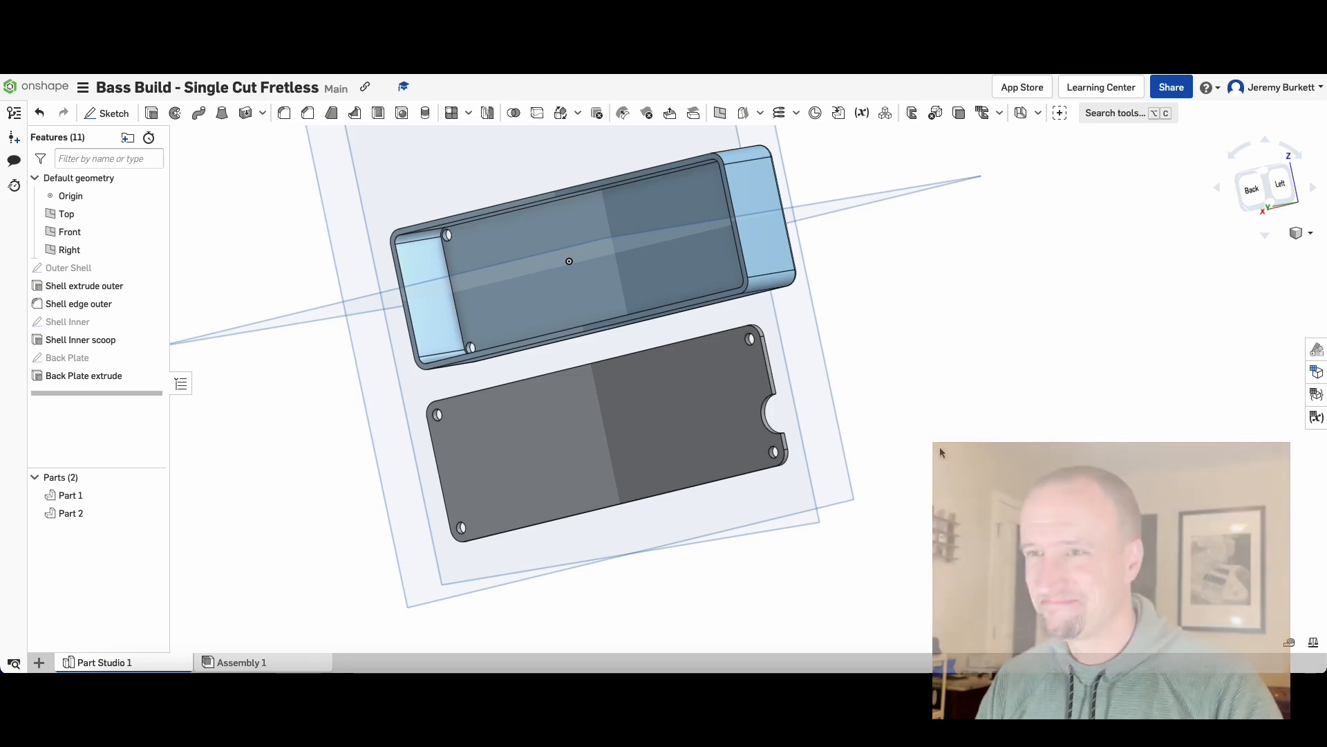
left_click(1252, 188)
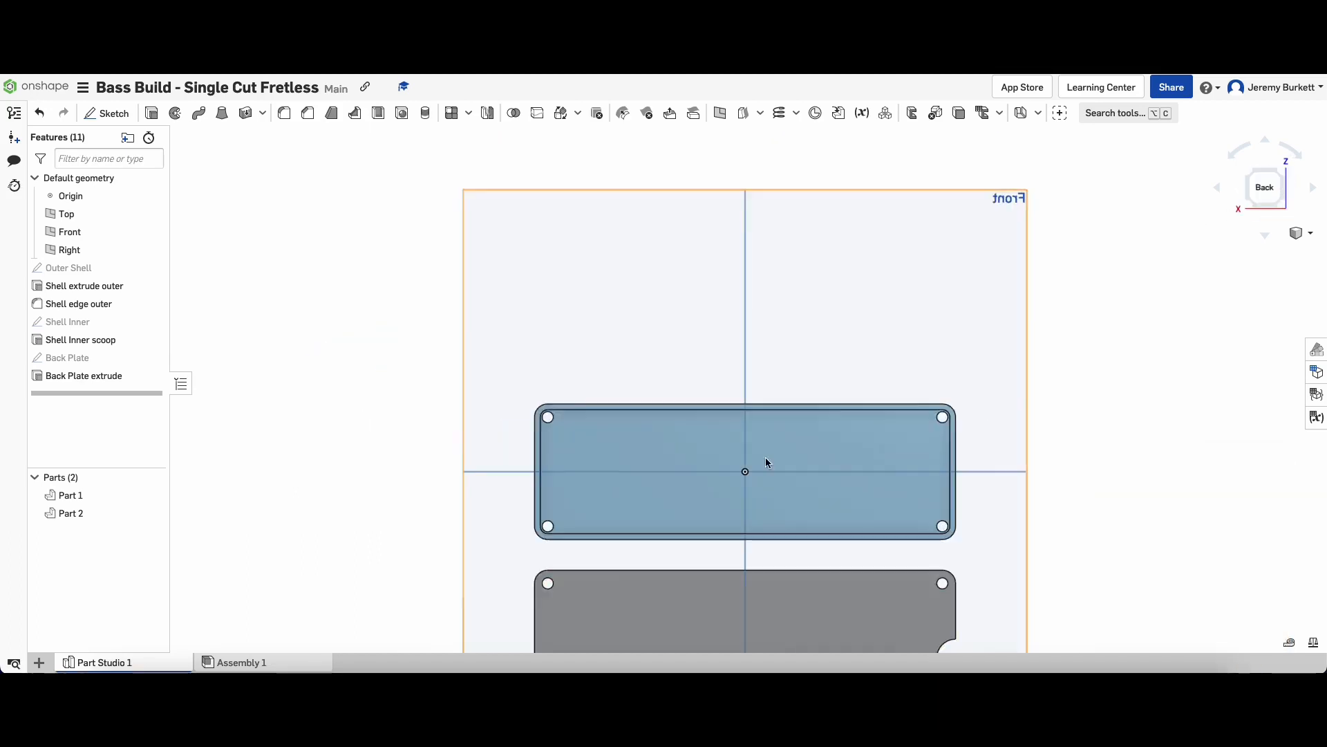
Start a new sketch on the Front plane and name it Bobbin - Single coil.
scroll(753, 477, "up", 5)
left_click(108, 114)
left_click(373, 238)
left_click(236, 141)
type("Bobbin - Single coil")
key("Return")
right_click(88, 393)
left_click(110, 429)
Draw a 109 mm by 33 mm rectangle centered on the origin, matching the shell's inner outline.
key("r")
left_click(317, 592)
type("109")
key("Return")
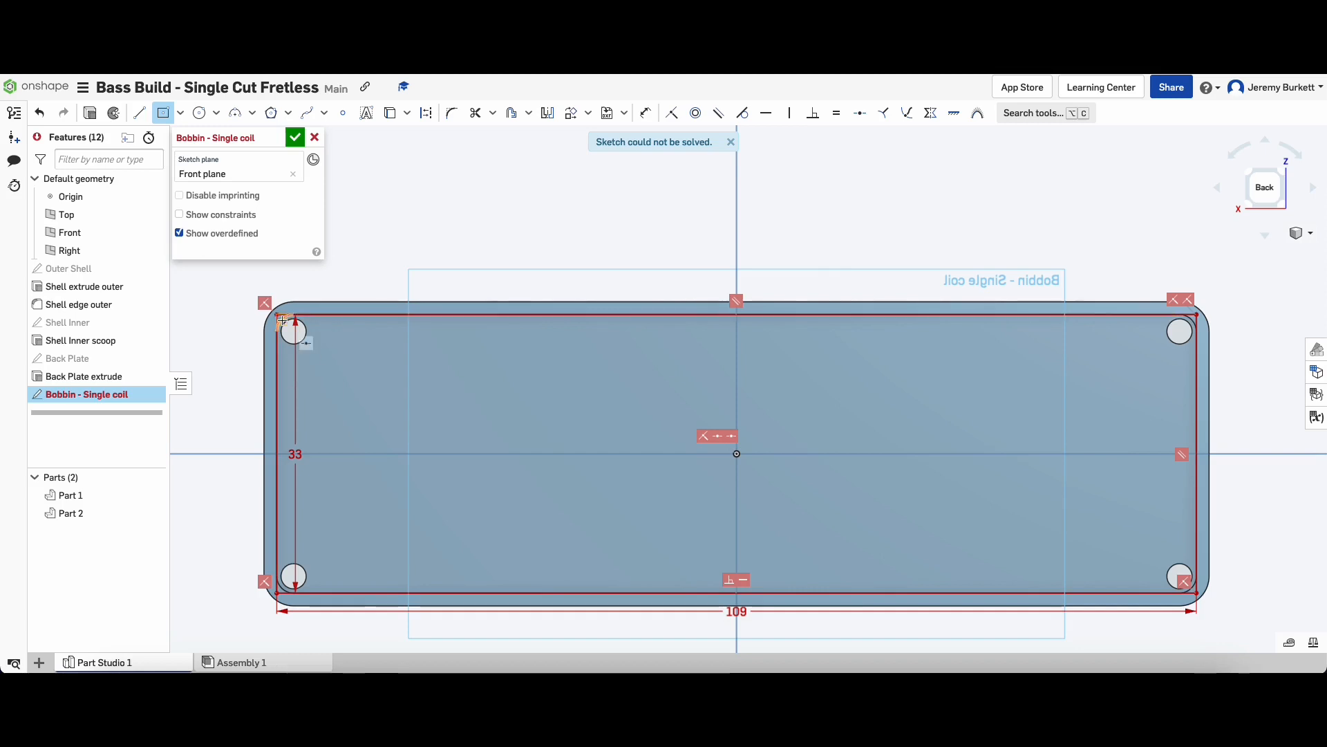
Draw a 5 mm square inward from each of the rectangle's four corners, enclosing the screw holes.
left_click(277, 315)
left_click(319, 357)
left_click(277, 592)
left_click(320, 551)
left_click(1196, 315)
left_click(1154, 356)
left_click(1197, 592)
left_click(1154, 551)
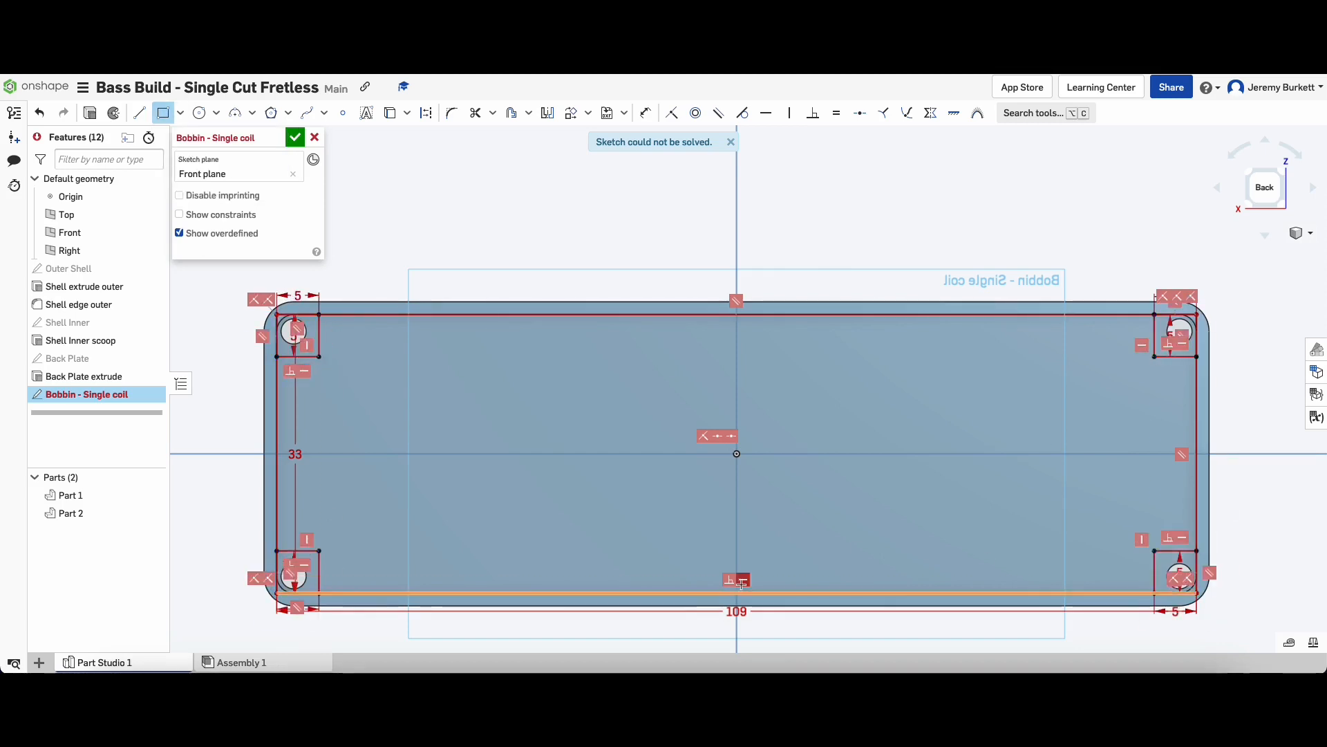
Draw a 2.5 mm diameter circle centered on the origin.
scroll(1222, 626, "up", 2)
left_click(200, 112)
left_click(674, 431)
left_click(687, 439)
type("2.5")
key("Return")
Draw a 5.1 mm circle on each side of the central circle, centered on the horizontal axis and touching it.
scroll(704, 437, "up", 5)
scroll(704, 436, "up", 3)
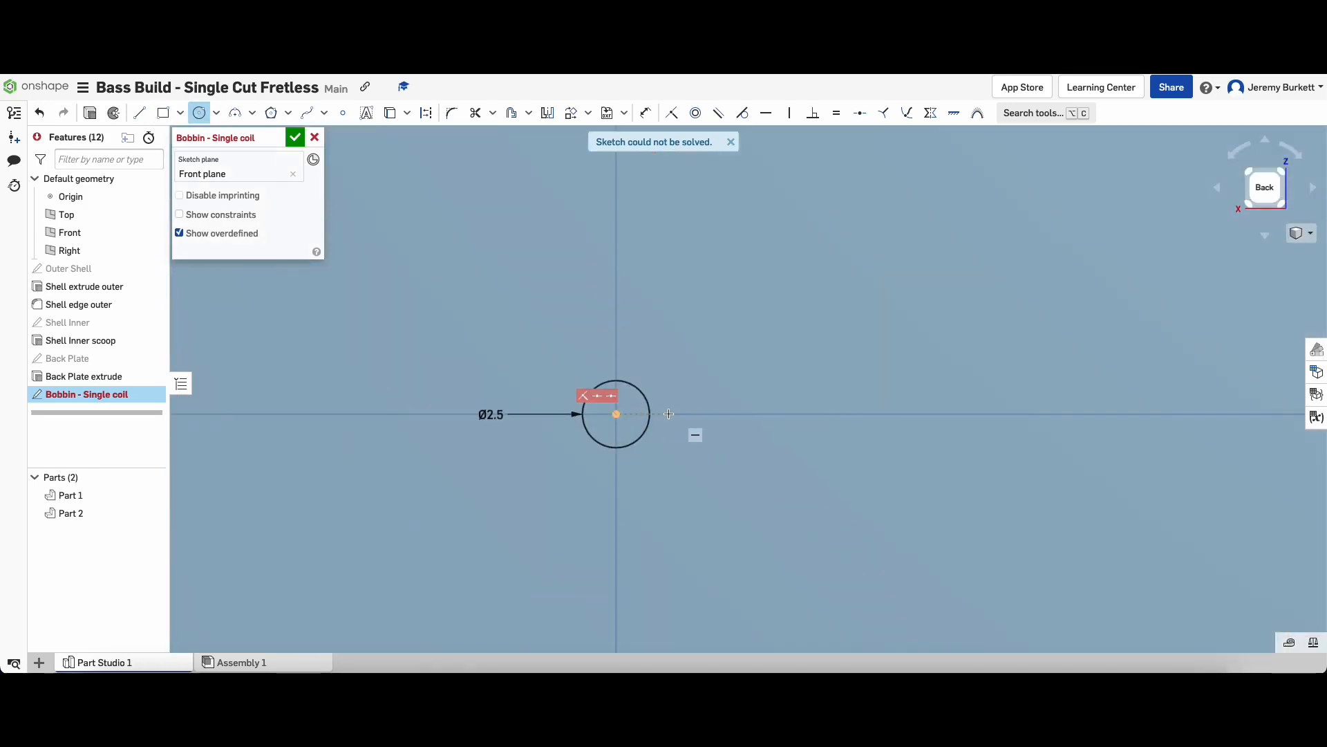
left_click(719, 414)
type("5.1")
key("Return")
left_click(519, 414)
type("5.1")
key("Return")
scroll(643, 312, "down", 3)
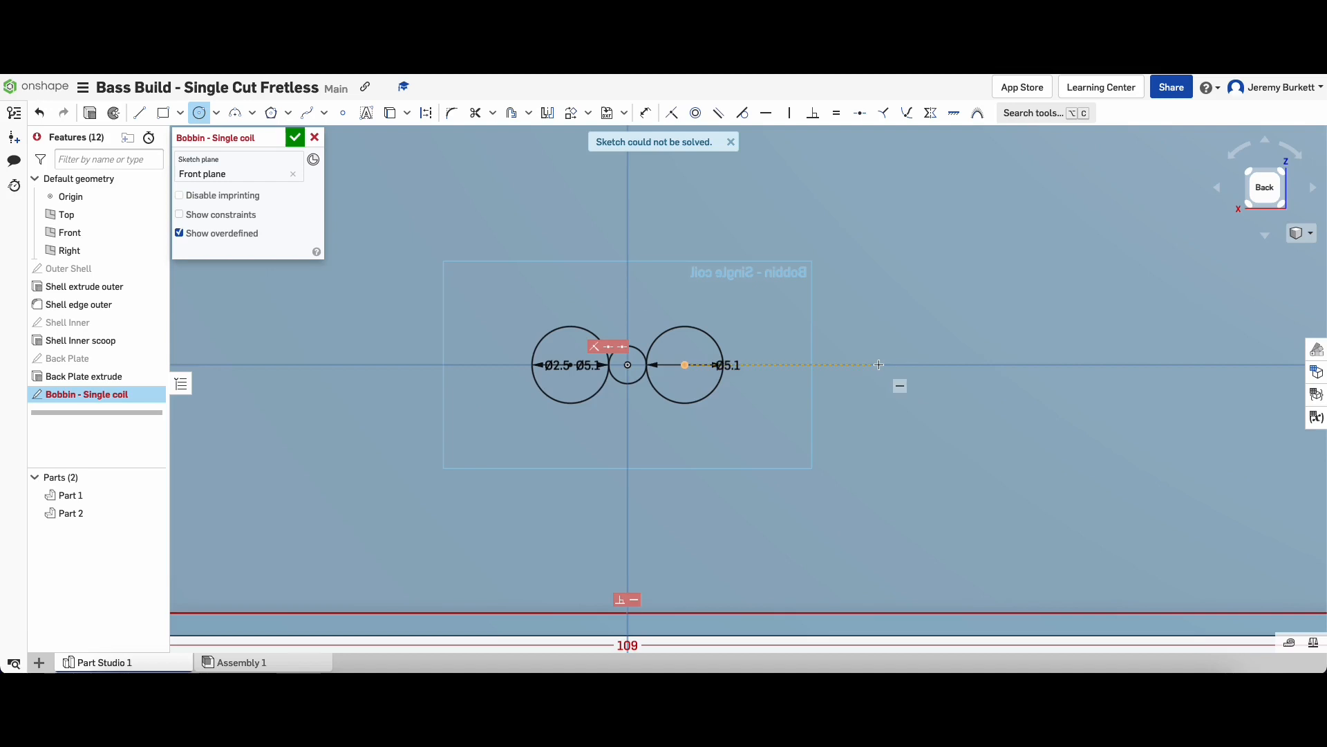
Draw a second group on the horizontal axis right of center: a 2.5 mm circle flanked by two 5.1 mm circles.
type("2.5")
key("Return")
left_click(945, 364)
type("5.1")
key("Return")
left_click(830, 365)
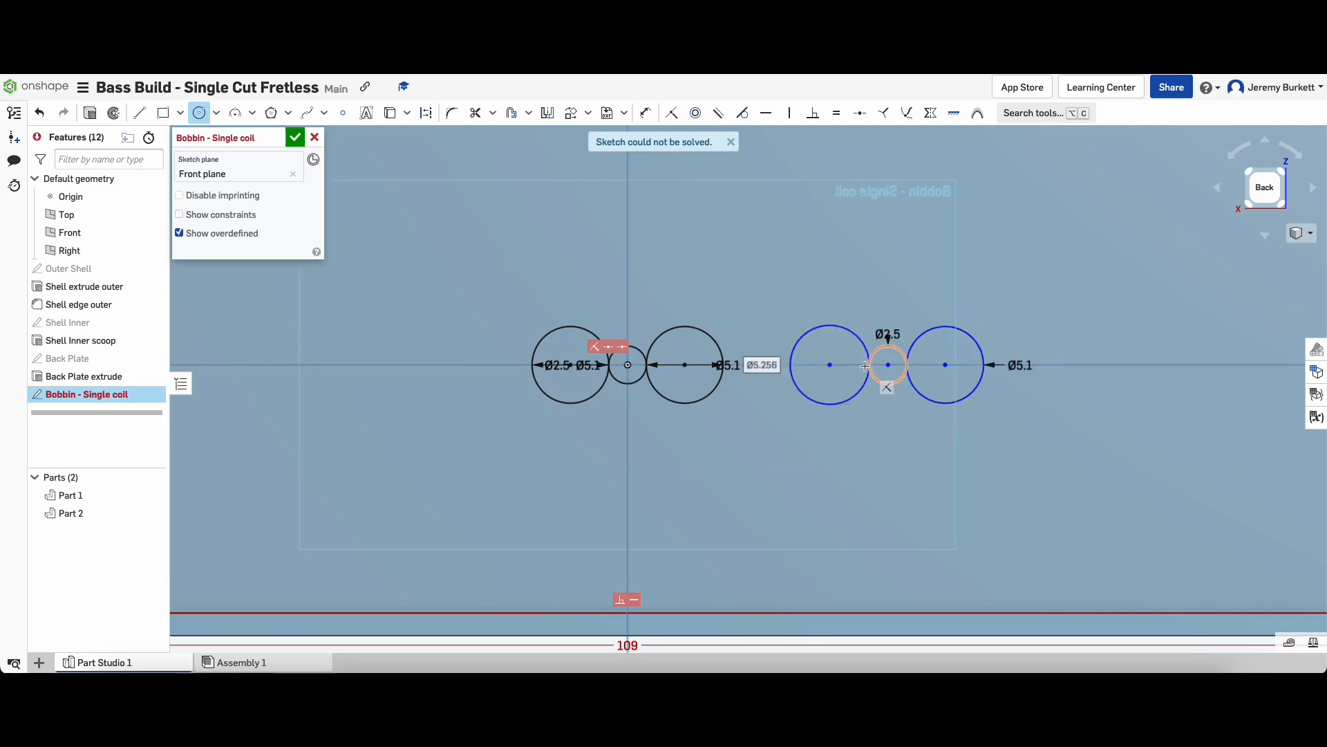
type("5.1")
key("Return")
Dimension the second group's 2.5 mm circle at 18.8 mm from the origin.
key("d")
left_click(627, 365)
left_click(887, 365)
left_click(759, 451)
type("18.8")
key("Return")
Draw a third group farther right on the horizontal axis: a 2.5 mm circle flanked by two 5.1 mm circles.
scroll(975, 432, "up", 4)
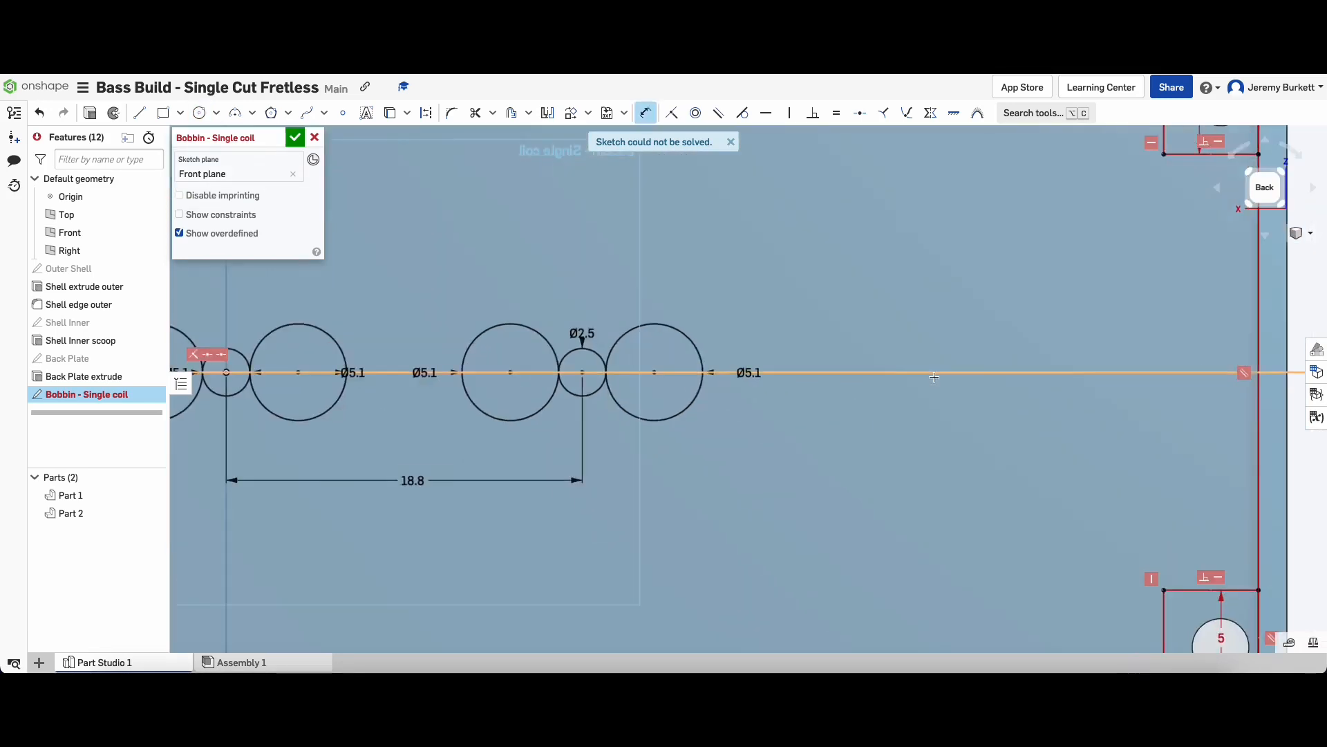
key("c")
left_click(981, 372)
type("2.5")
key("Return")
left_click(1056, 372)
type("5.1")
key("Return")
left_click(915, 372)
type("5.1")
key("Return")
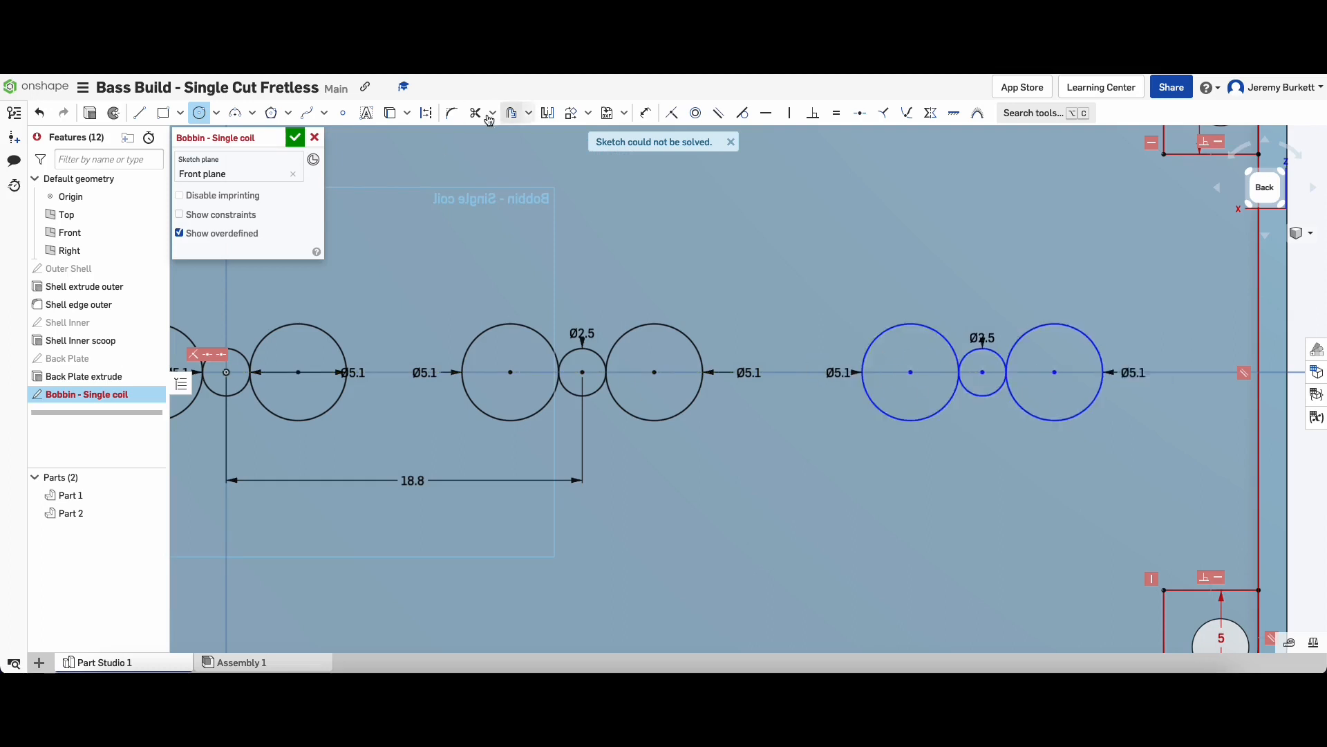
Set the spacing between the 2.5 mm circles of the two right-hand groups to 18.8 mm.
left_click(803, 491)
type("18.8")
key("Return")
Draw a 2.5 mm circle flanked by two 5.1 mm circles left of the central group, spaced 18.8 mm from the origin.
scroll(816, 488, "down", 5)
scroll(760, 473, "up", 5)
key("c")
left_click(725, 451)
type("2.5")
left_click(749, 454)
type("5.1")
key("Return")
left_click(631, 451)
left_click(702, 453)
type("5.1")
key("Return")
key("d")
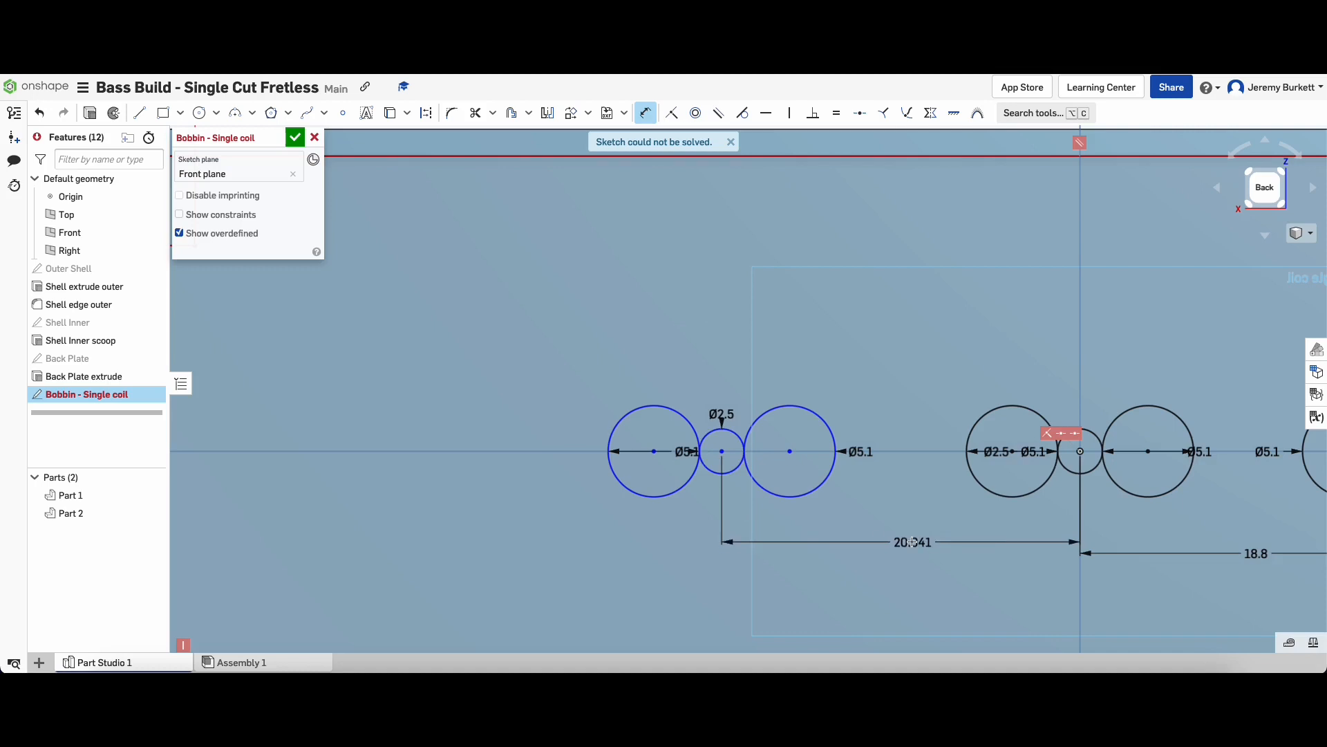
Draw the outermost left group on the horizontal axis: a 2.5 mm circle flanked by two 5.1 mm circles.
scroll(554, 468, "up", 4)
left_click(199, 113)
left_click(545, 461)
type("2.5")
left_click(617, 461)
type("5.1")
left_click(489, 462)
type("5.1")
Dimension the outermost left group's 2.5 mm circle at 18.8 mm from the neighboring group's 2.5 mm circle.
left_click(645, 113)
left_click(860, 462)
left_click(553, 462)
left_click(683, 557)
type("18.8")
key("Return")
Draw three 10 mm circles centered on the rectangle's upper edge, one at its midpoint and two to its left.
scroll(448, 346, "down", 5)
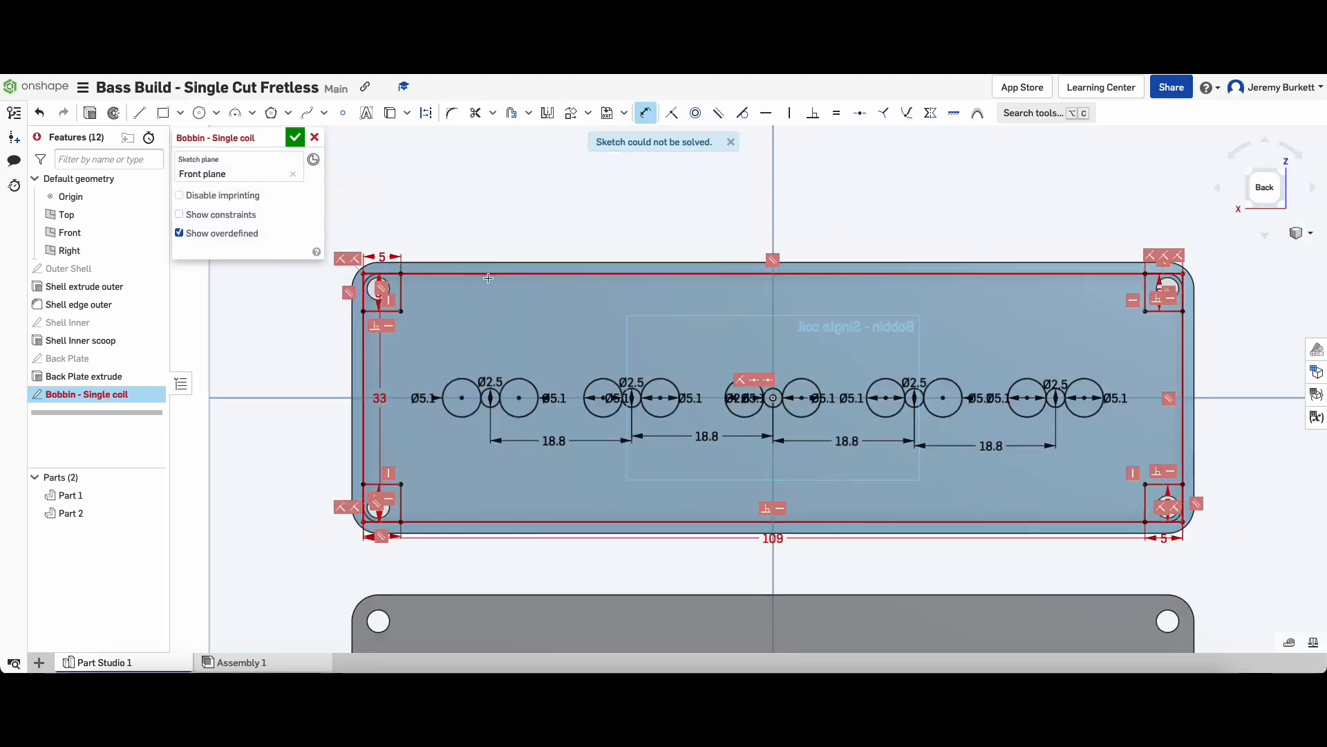
left_click(199, 112)
left_click(773, 274)
left_click(773, 311)
left_click(617, 274)
left_click(617, 311)
left_click(478, 274)
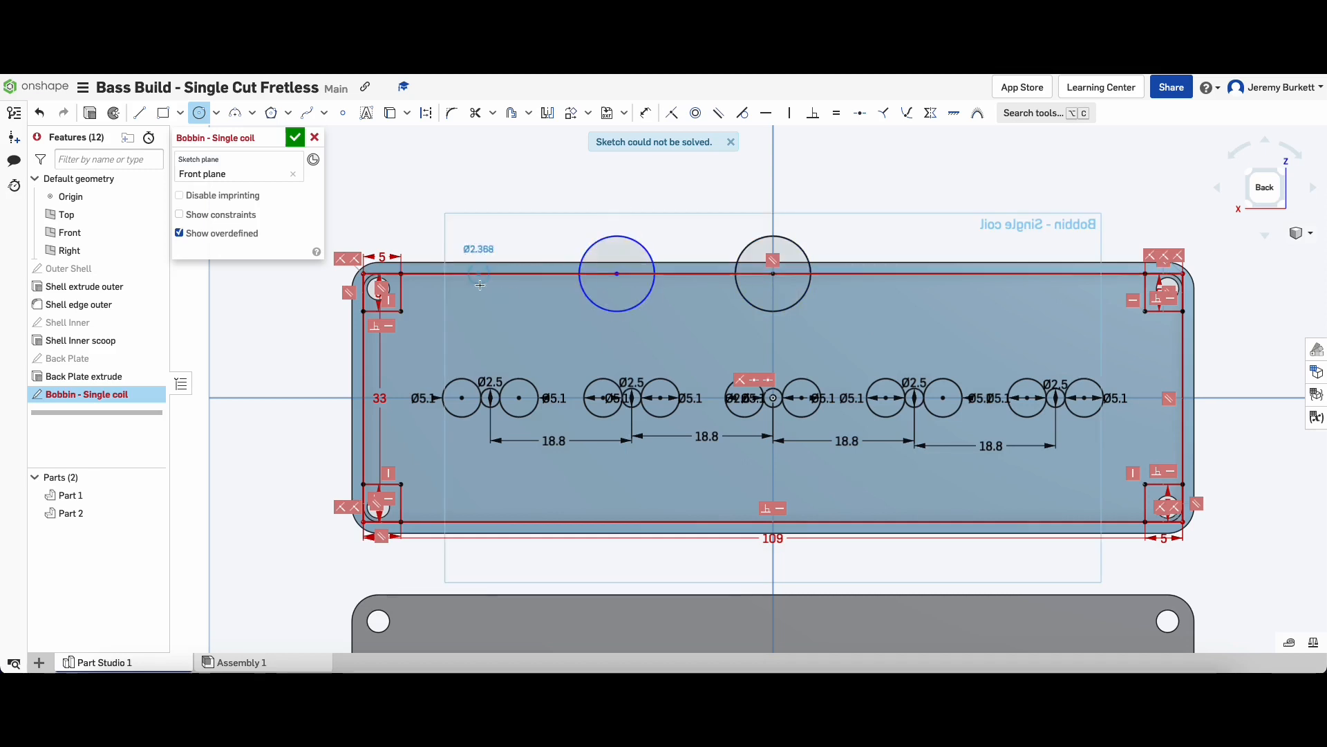
left_click(478, 311)
Draw two more 10 mm circles on the upper edge's right half and one at the right edge's midpoint.
left_click(911, 274)
left_click(911, 311)
left_click(1052, 273)
left_click(1052, 311)
left_click(1183, 398)
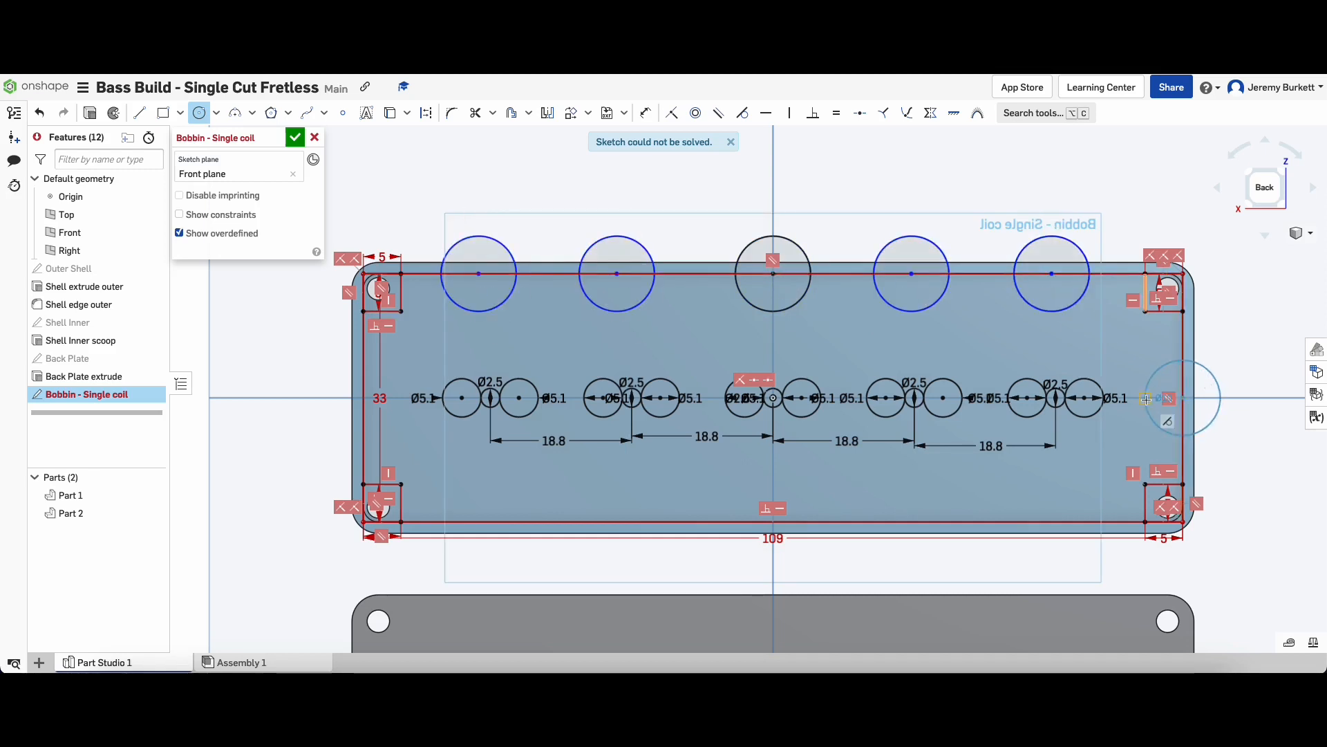
left_click(1146, 398)
Dimension the five circles along the upper edge with 20 mm spacing between neighboring centers.
left_click(645, 112)
left_click(616, 274)
left_click(773, 274)
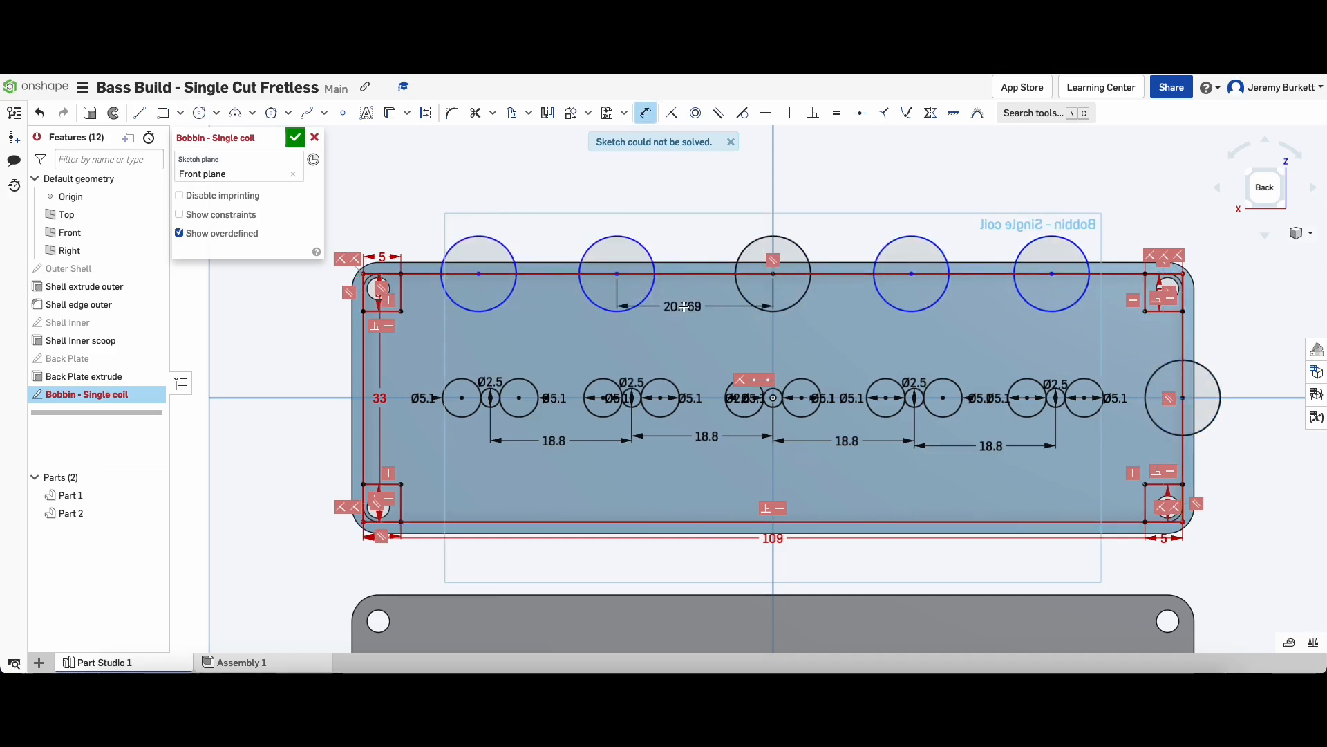
left_click(691, 307)
type("20")
key("Return")
left_click(478, 273)
left_click(623, 274)
left_click(547, 315)
type("20")
key("Return")
left_click(773, 273)
left_click(911, 274)
left_click(861, 310)
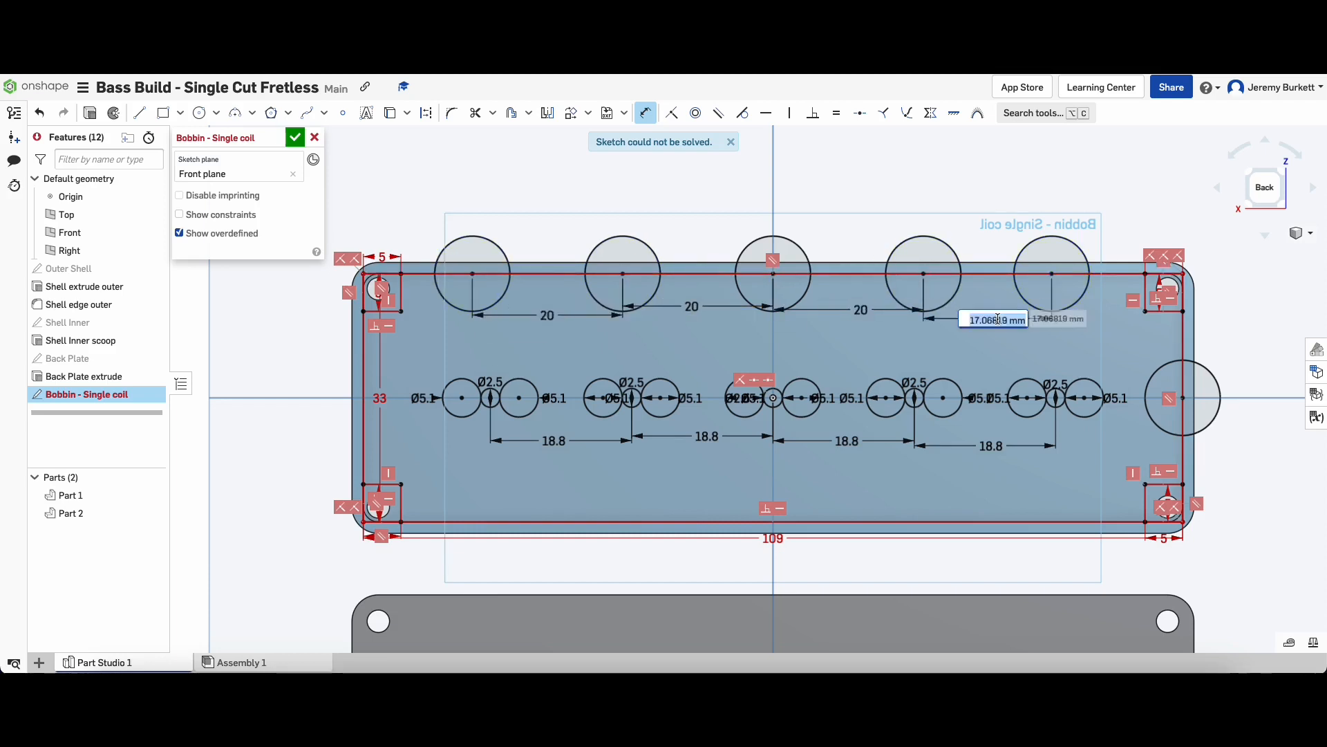
Draw five 10 mm circles centered on the lower edge, aligned vertically with the upper-edge circles.
left_click(473, 484)
left_click(623, 522)
left_click(623, 484)
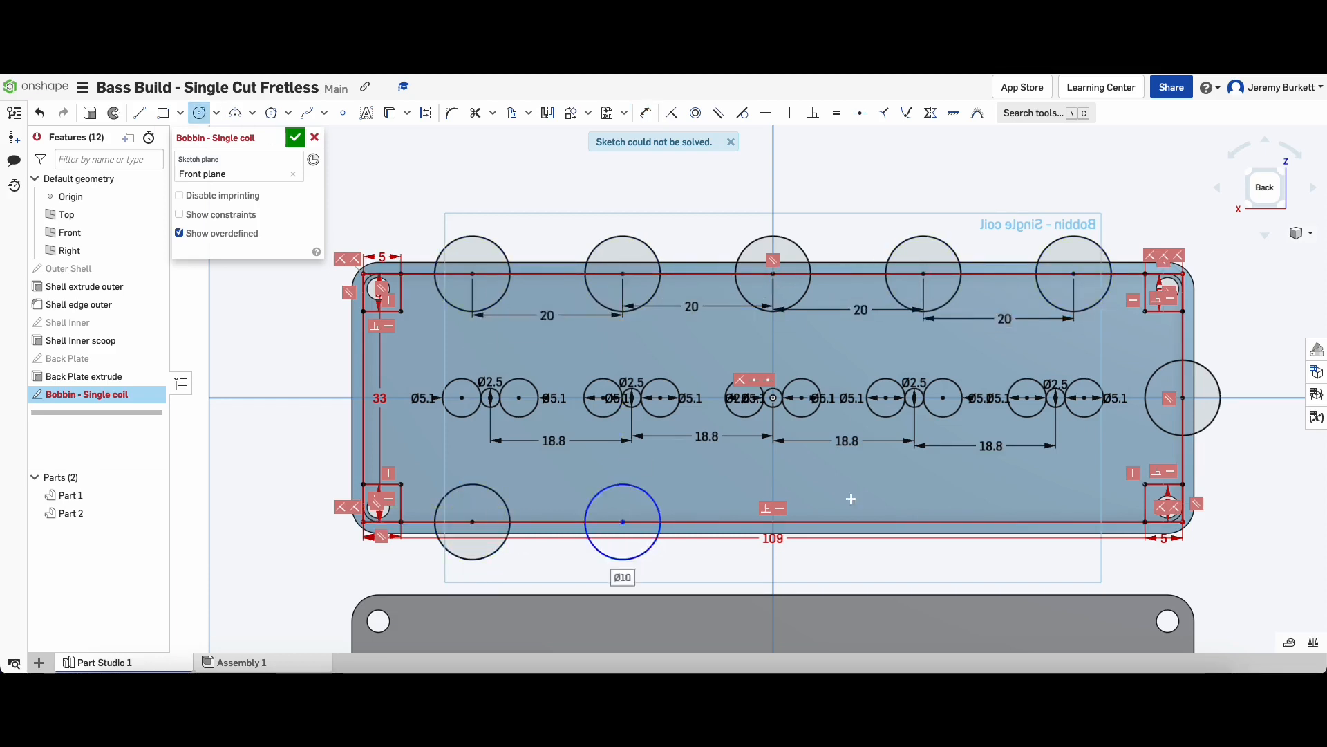
left_click(773, 522)
left_click(773, 484)
left_click(923, 522)
left_click(923, 484)
left_click(307, 113)
left_click(199, 112)
left_click(1074, 522)
left_click(1074, 484)
Trim the rectangle's outer corner segments into square notches and trim the right-edge circle to an inward half-circle notch.
left_click(475, 113)
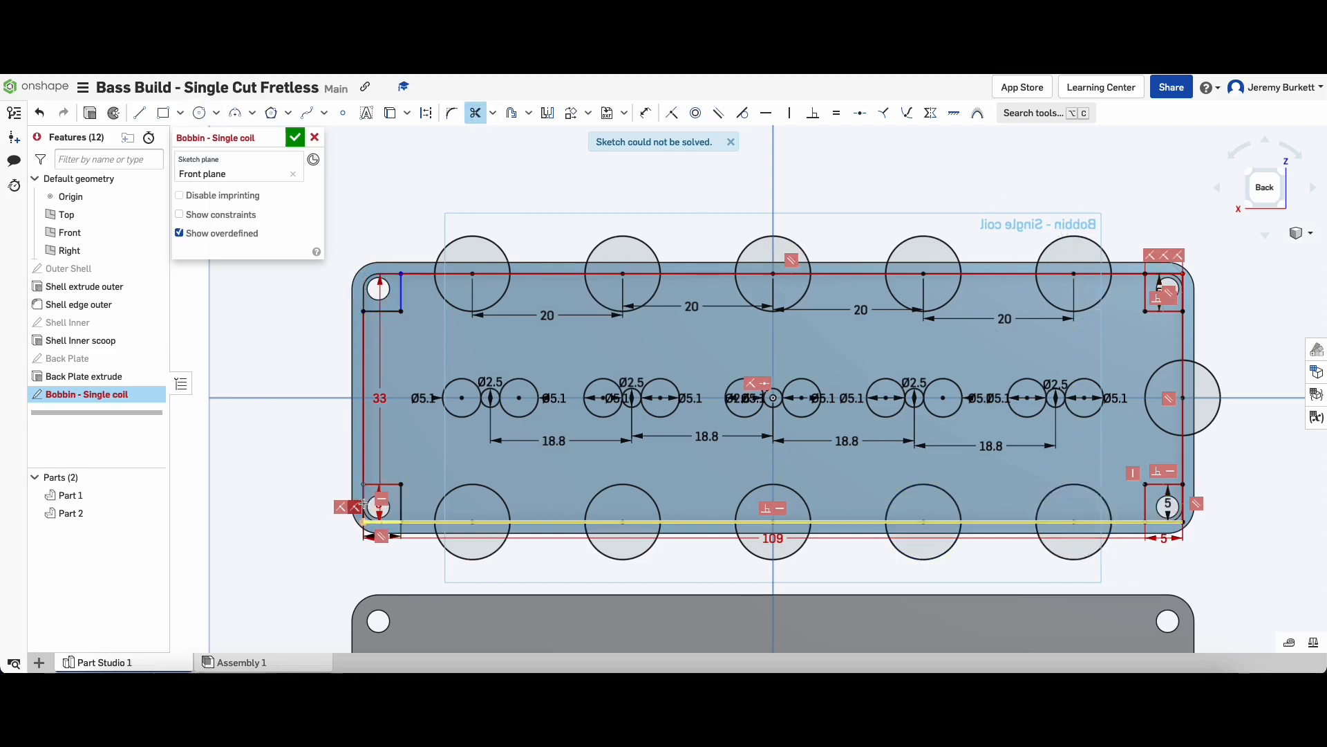
scroll(363, 493, "up", 3)
scroll(372, 544, "down", 5)
scroll(878, 550, "up", 5)
left_click(886, 510)
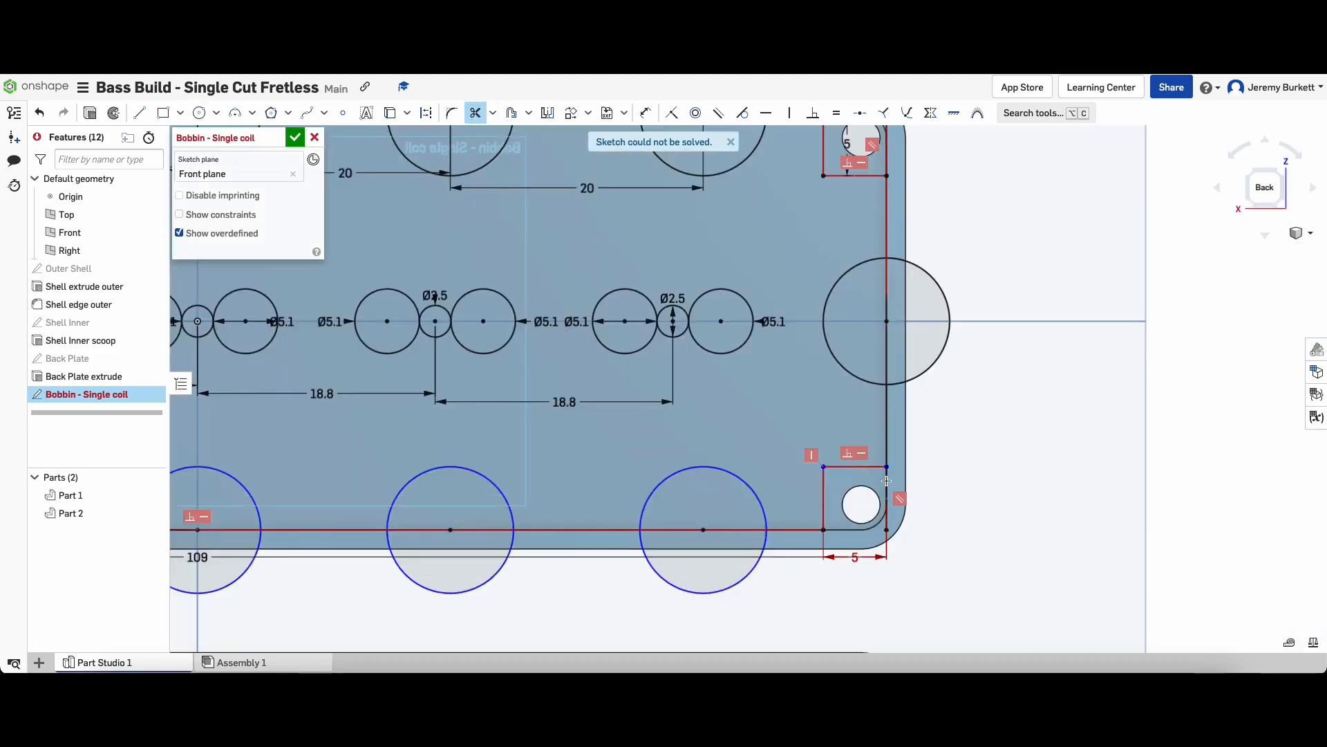
left_click(843, 531)
scroll(840, 539, "down", 2)
left_click(911, 410)
left_click(867, 413)
left_click(867, 290)
left_click(845, 267)
Trim away the outer halves of the circles along the upper edge, leaving inward semicircles.
left_click(746, 222)
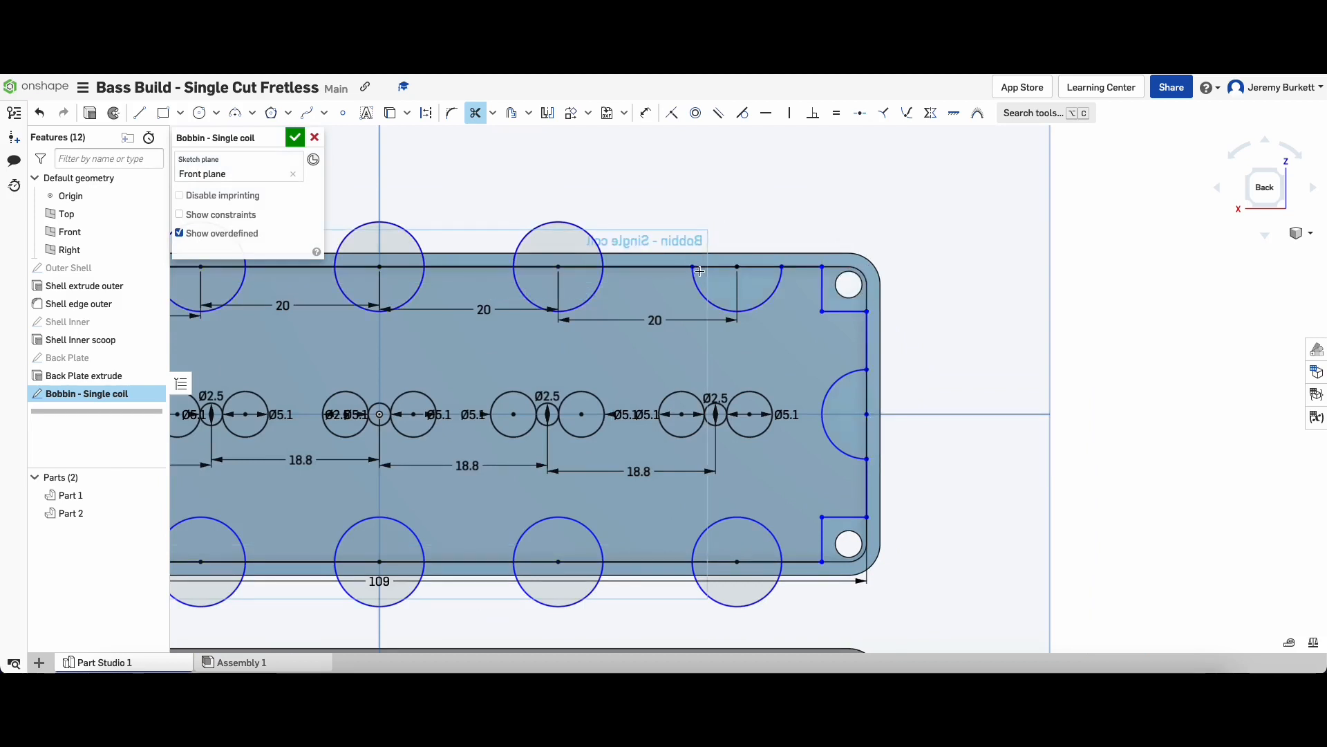
left_click(564, 222)
key("Escape")
left_click(475, 112)
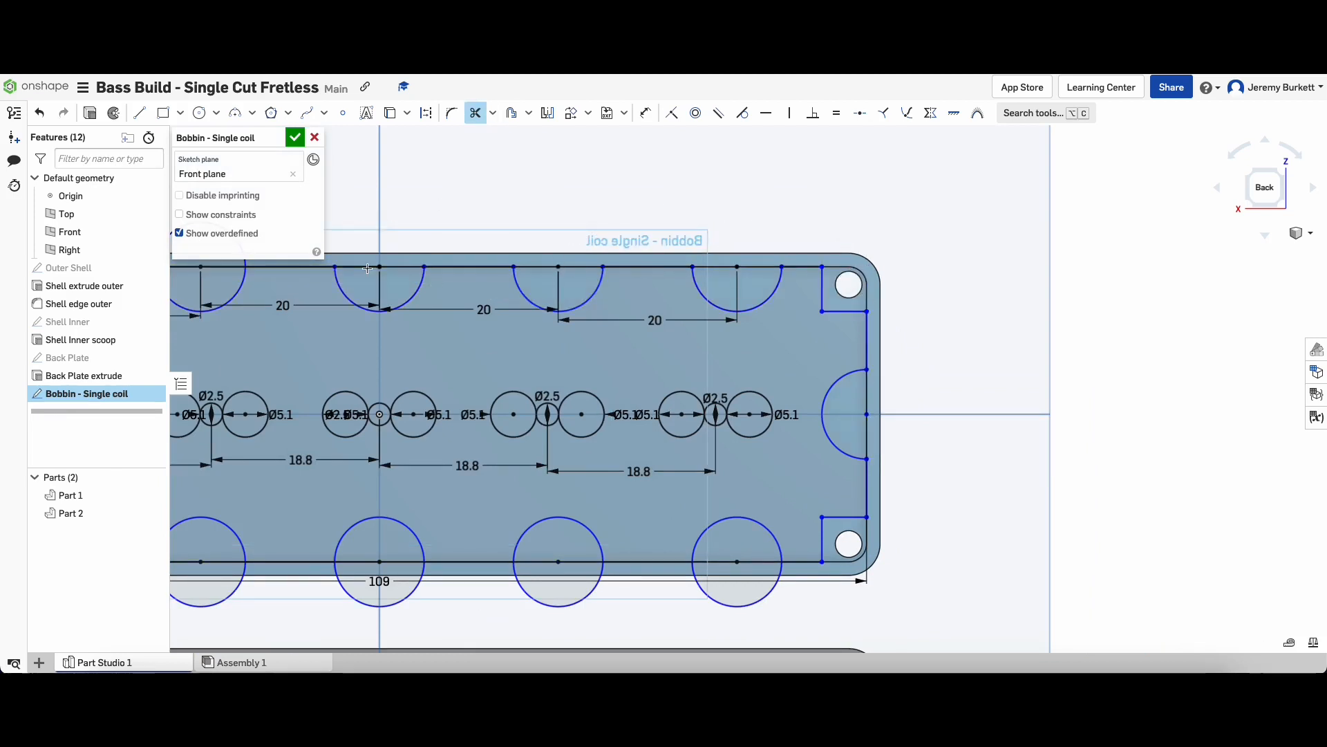
middle_click_drag(291, 414, 650, 221)
scroll(652, 212, "up", 1)
left_click(415, 166)
scroll(443, 225, "down", 3)
Draw a 10 mm circle at the left edge's midpoint and trim away its outer half.
left_click(200, 113)
left_click(448, 522)
left_click(486, 522)
left_click(475, 113)
left_click(409, 522)
Trim away the outer halves of the first three lower-edge circles and the edge segments inside them.
scroll(443, 522, "up", 5)
scroll(454, 500, "down", 5)
scroll(515, 601, "up", 4)
left_click(527, 508)
left_click(477, 433)
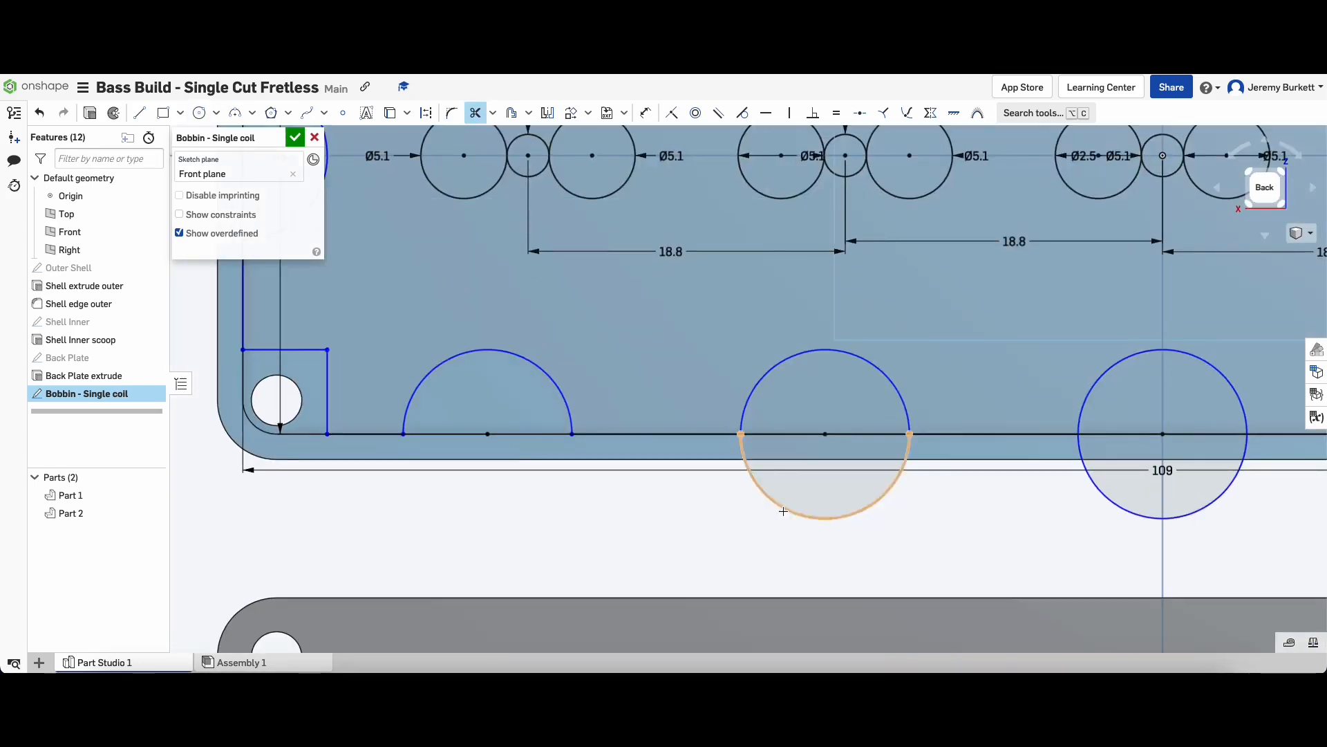
left_click(785, 508)
left_click(795, 432)
middle_click_drag(1175, 443, 648, 443)
left_click(670, 510)
left_click(671, 433)
Try to trim the two remaining lower-edge circles to inward semicircles, and undo those trims.
left_click(970, 517)
left_click(930, 432)
scroll(835, 391, "down", 5)
left_click(1060, 450)
left_click(1039, 411)
left_click(1078, 411)
scroll(833, 357, "down", 2)
scroll(677, 312, "up", 2)
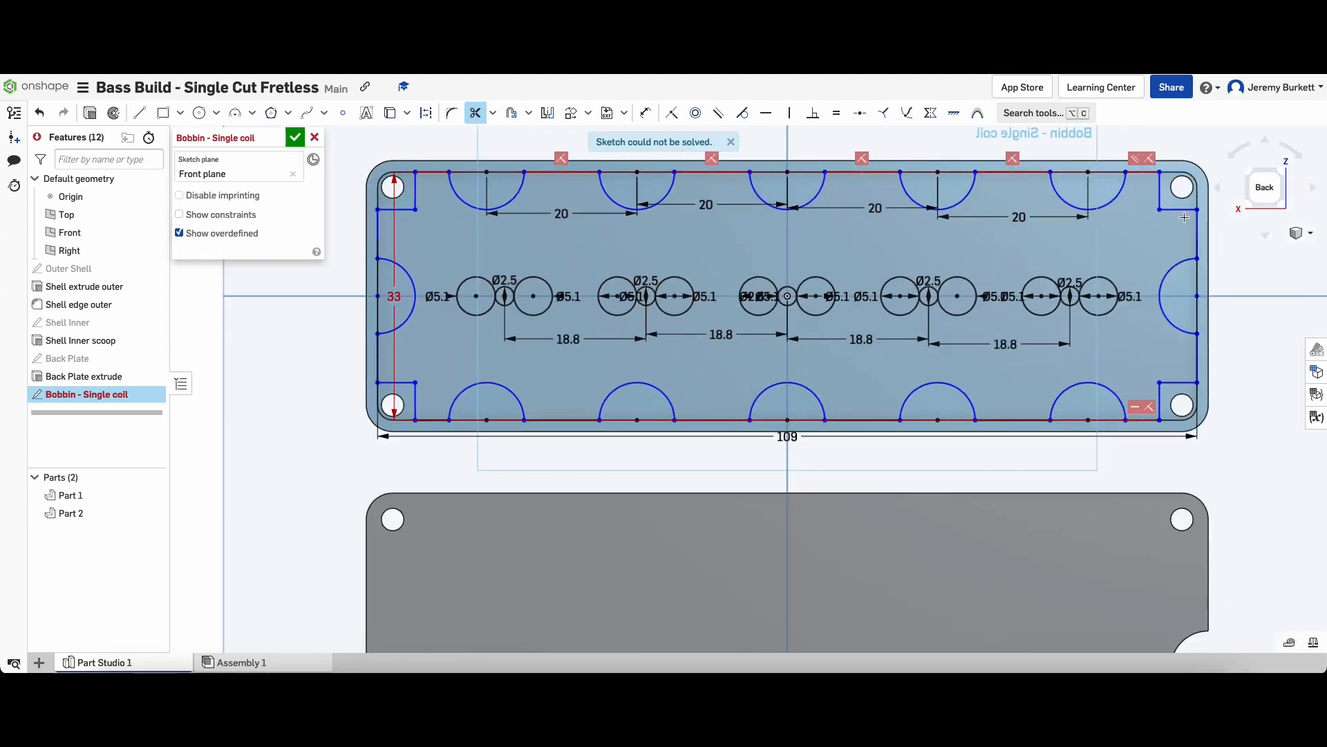
key("ctrl+z")
key("ctrl+z")
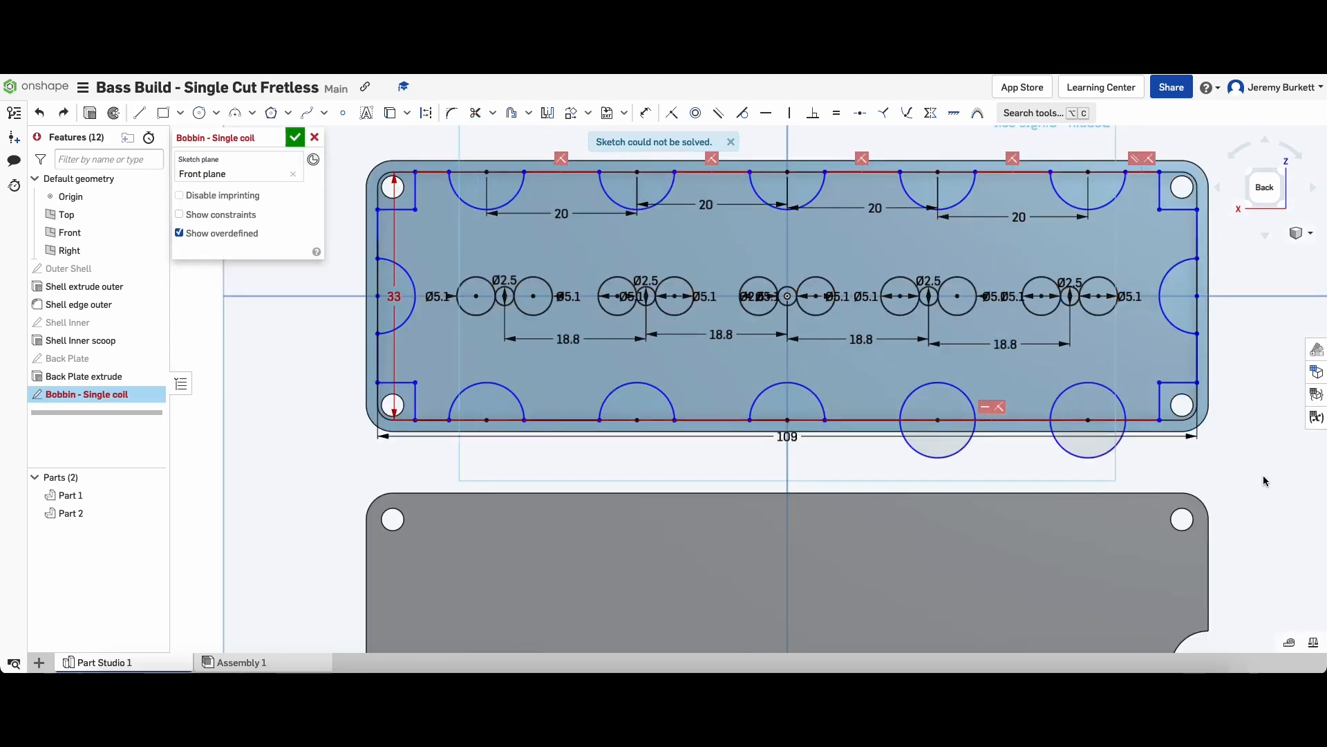
key("ctrl+z")
Trim the two remaining lower-edge circles to inward semicircles in the bobbin sketch and close the sketch.
left_click(295, 137)
right_click(100, 395)
left_click(115, 413)
key("m")
left_click(910, 444)
left_click(921, 421)
left_click(955, 421)
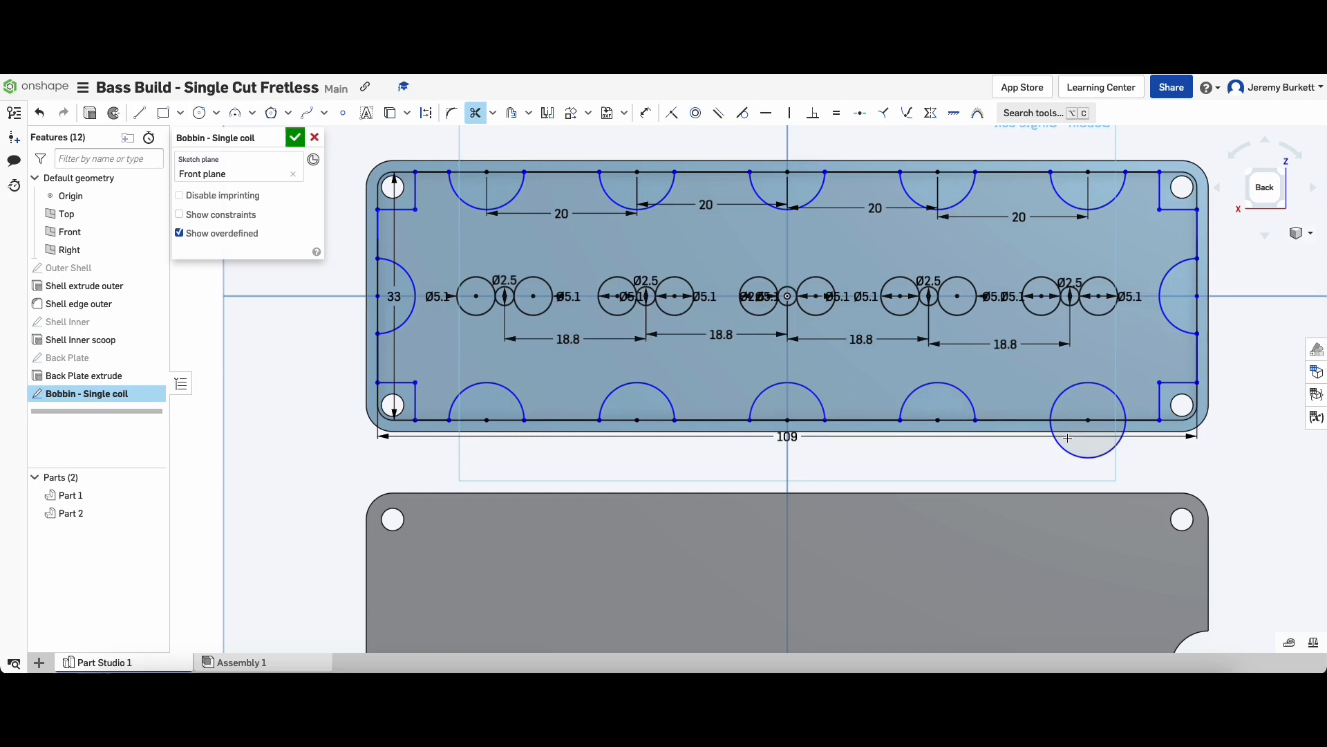
left_click(1062, 446)
left_click(1072, 420)
left_click(805, 420)
key("ctrl+z")
key("Escape")
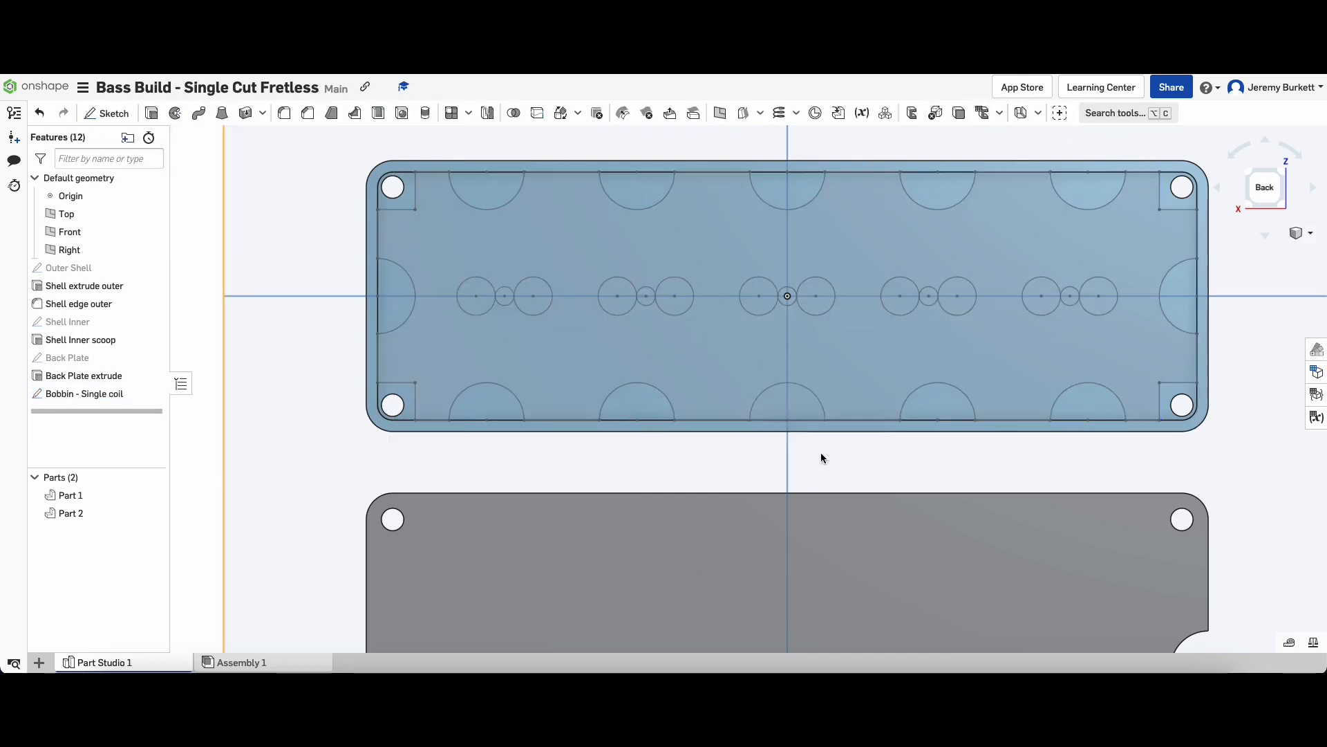
Reopen the Bobbin - Single coil sketch and move all its geometry straight up, clear above the shell.
left_click(104, 394)
scroll(821, 476, "down", 8)
scroll(899, 327, "up", 4)
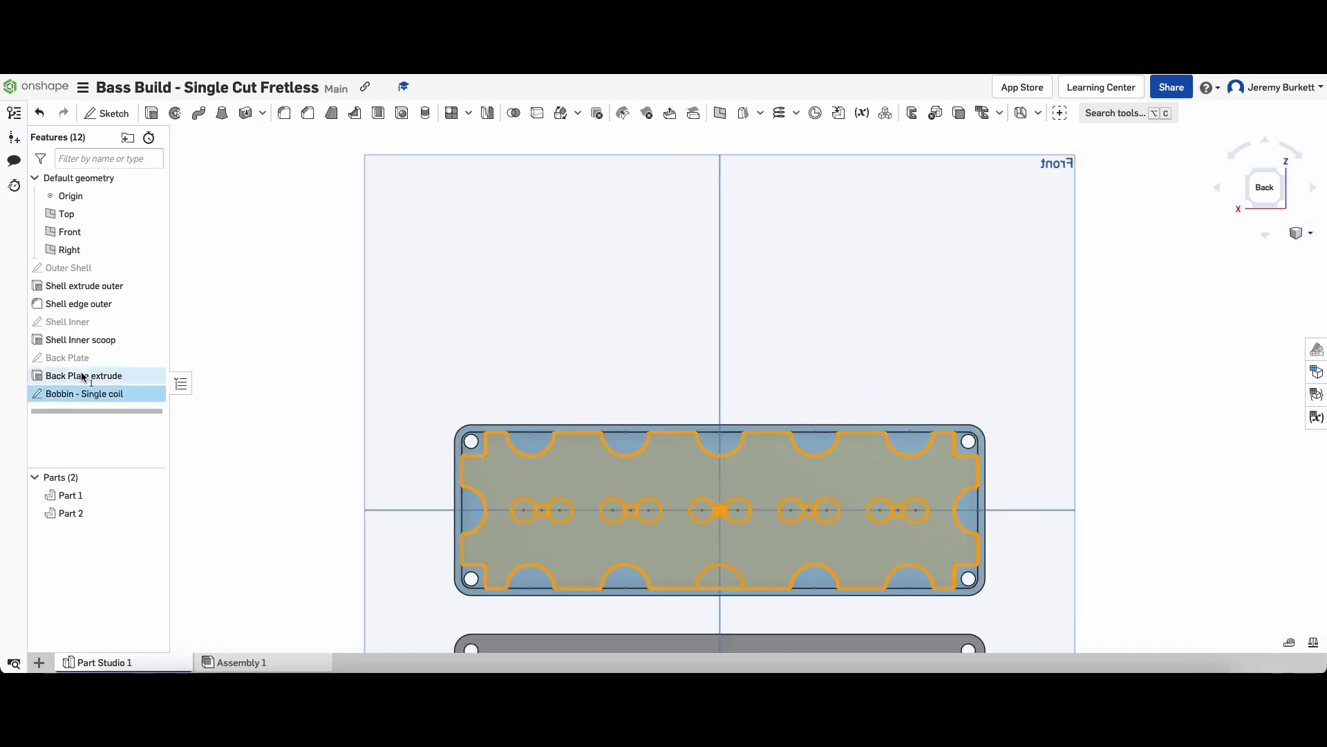
double_click(83, 394)
left_click_drag(417, 359, 1073, 626)
left_click(571, 113)
left_click_drag(955, 536, 954, 336)
left_click(1075, 312)
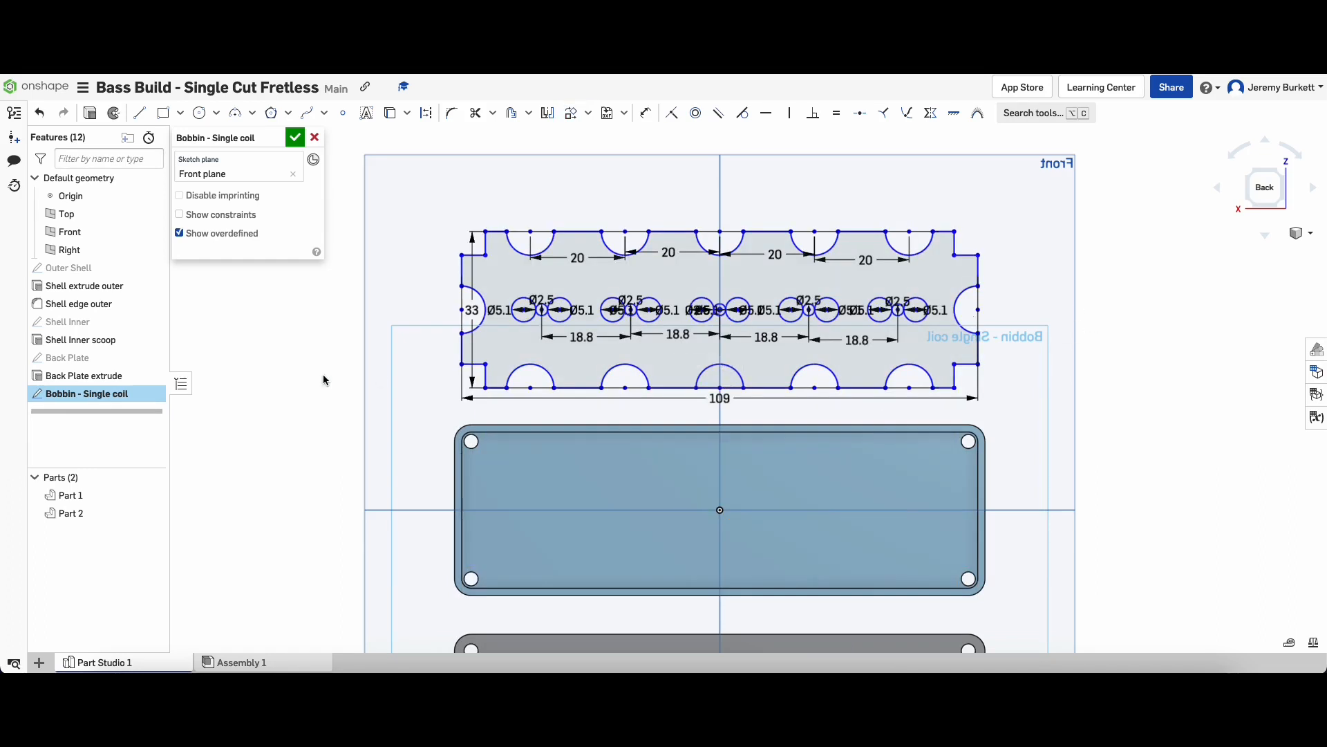
Extrude the bobbin's main region and its 2.5 mm center circles 1.5 mm as a new part, naming the feature Bobbin - Single extrude.
left_click(507, 353)
scroll(545, 299, "up", 6)
left_click(537, 335)
left_click(538, 335)
scroll(528, 329, "up", 2)
left_click(539, 336)
left_click(838, 336)
left_click(1138, 336)
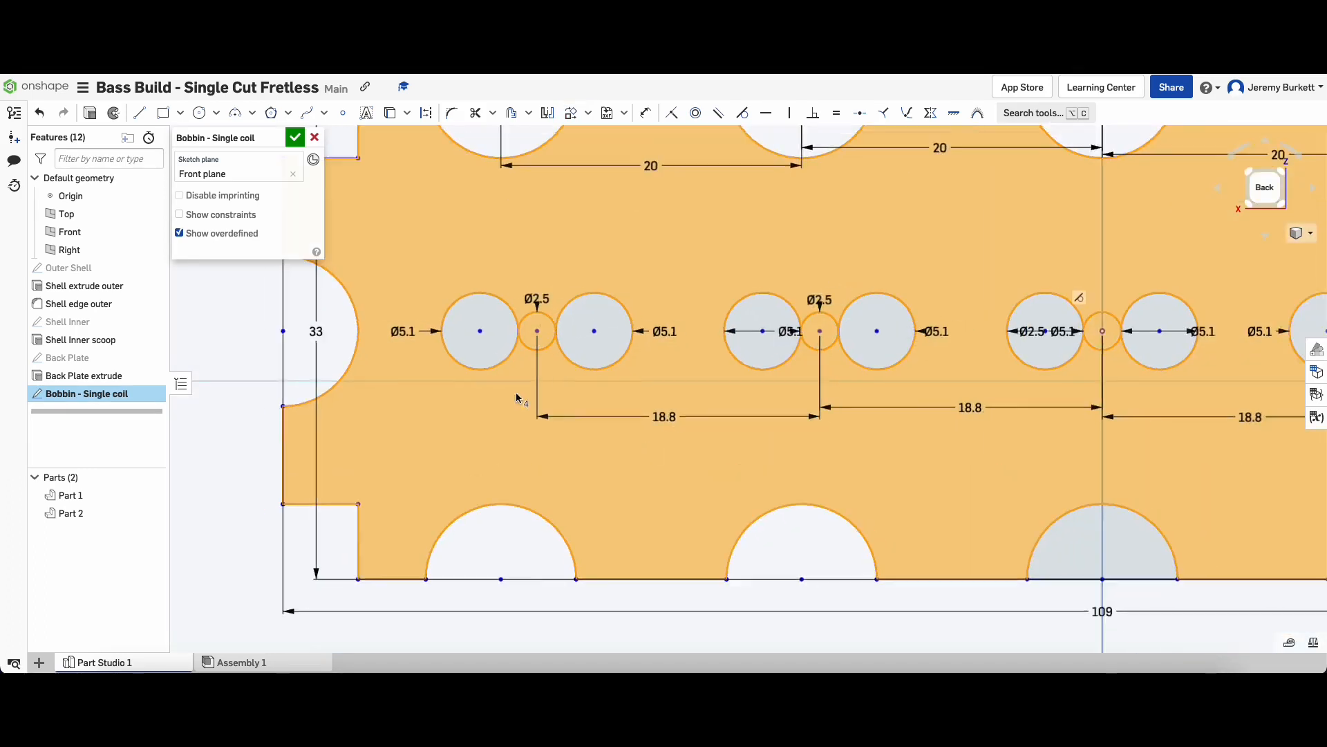
middle_click_drag(1141, 366, 516, 394)
left_click(762, 359)
left_click(1043, 358)
scroll(777, 269, "down", 8)
left_click(91, 112)
left_click(287, 289)
type("1.5")
right_click_drag(1161, 290, 1002, 345)
left_click(239, 137)
type("Bobbin - Single extrude")
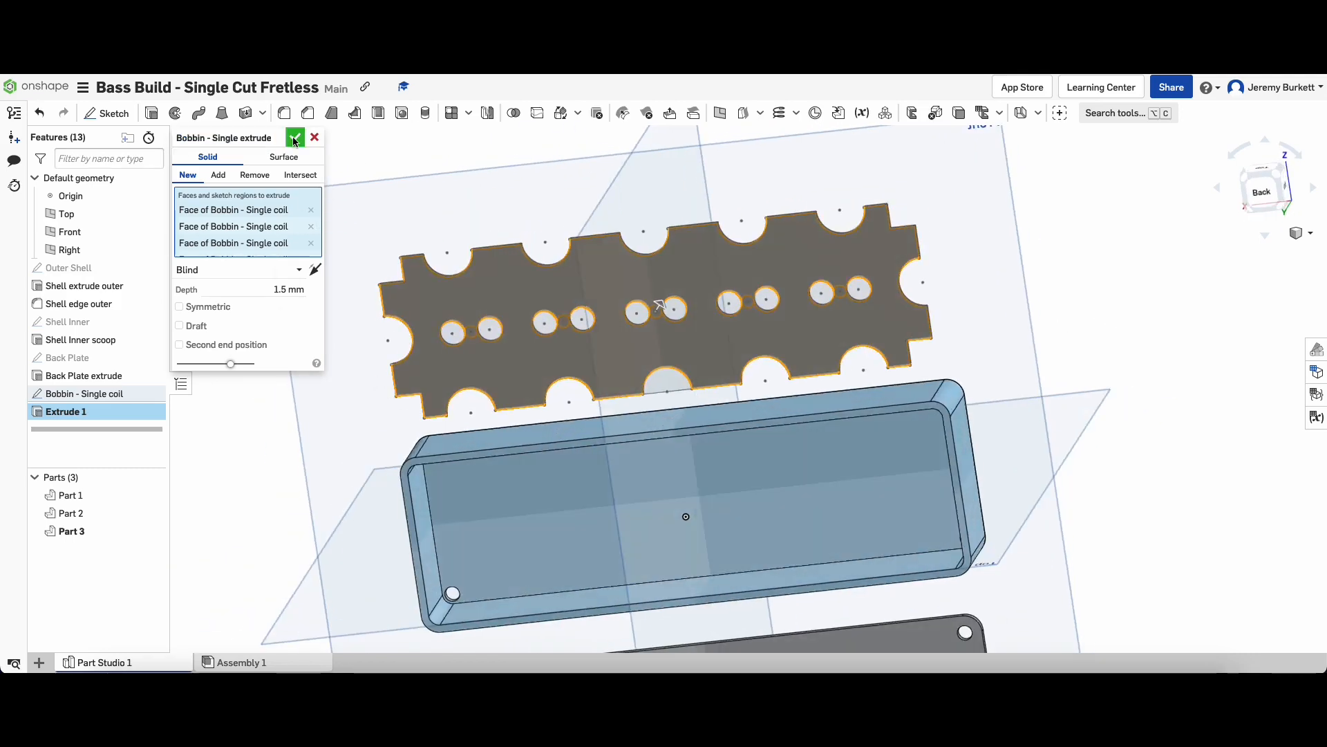
key("Return")
Select the outer side faces along one end and the lower edge of the bobbin, including the notch walls.
scroll(864, 206, "up", 10)
right_click_drag(809, 222, 625, 248)
left_click(612, 270)
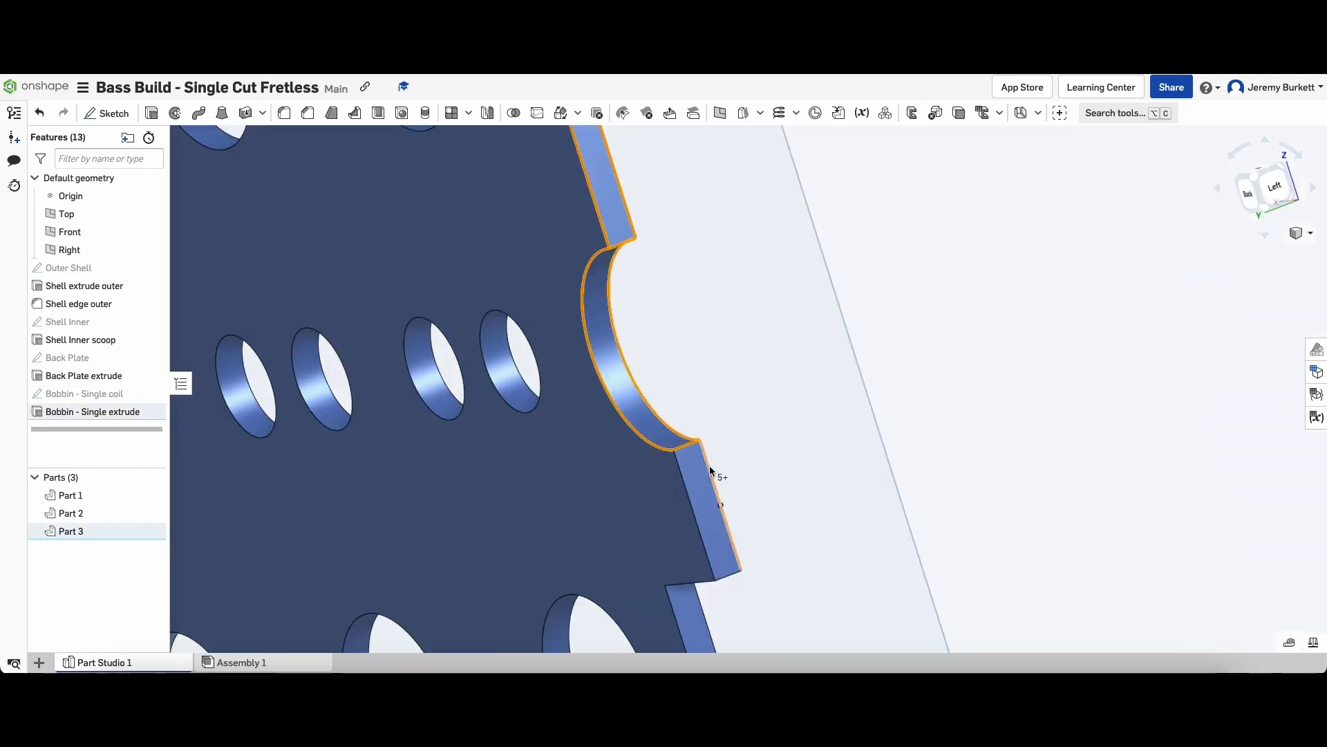
left_click(711, 471)
left_click(685, 483)
scroll(823, 539, "down", 5)
right_click_drag(823, 542, 874, 429)
scroll(874, 429, "up", 5)
left_click(686, 195)
left_click(660, 200)
left_click(688, 309)
left_click(608, 310)
left_click(643, 306)
scroll(661, 339, "up", 5)
left_click(508, 473)
left_click(405, 531)
left_click(373, 494)
scroll(359, 484, "down", 5)
left_click(464, 282)
left_click(331, 345)
left_click(307, 419)
scroll(304, 423, "down", 5)
scroll(242, 483, "up", 5)
left_click(354, 304)
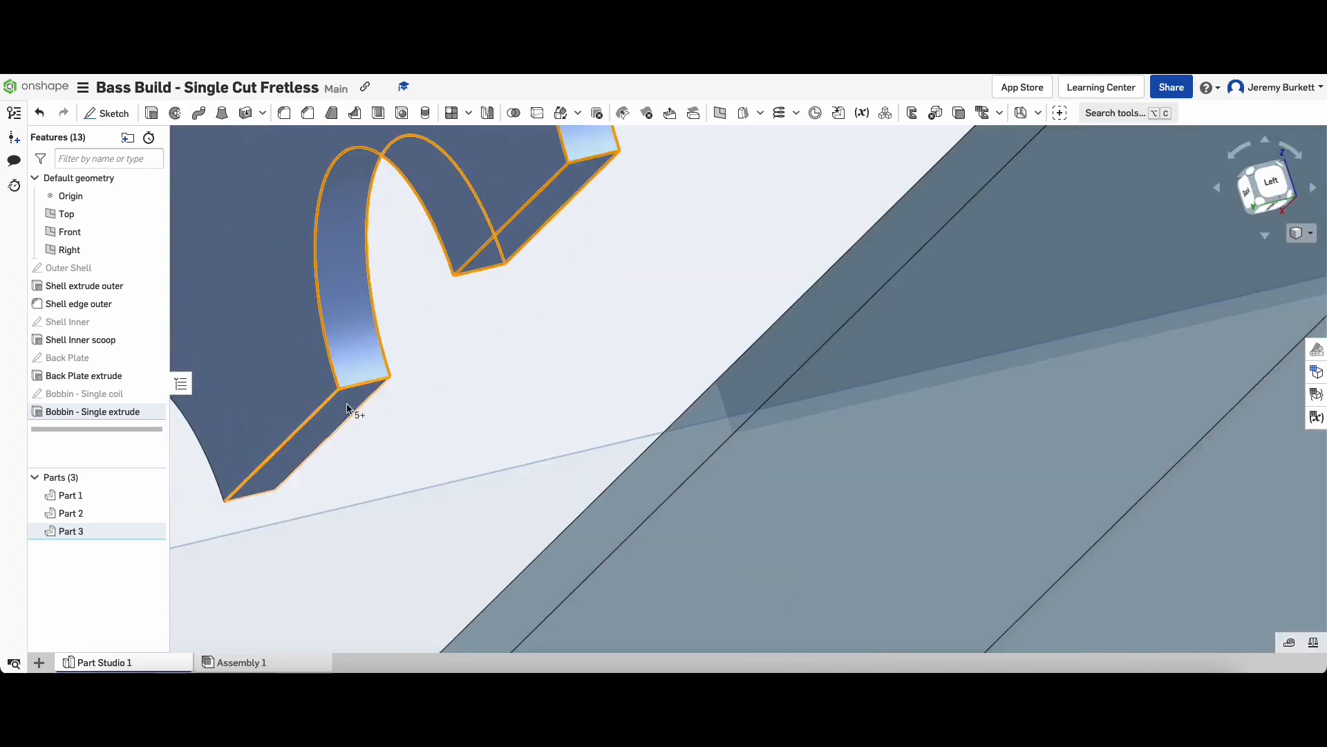
scroll(339, 423, "down", 5)
scroll(257, 492, "up", 5)
left_click(238, 267)
scroll(263, 449, "down", 5)
scroll(193, 492, "up", 5)
left_click(560, 325)
left_click(412, 198)
Add the side faces along the bobbin's opposite end and upper edge to the selection, including the notch walls.
right_click_drag(401, 215, 588, 228)
scroll(285, 186, "down", 10)
right_click_drag(290, 190, 498, 228)
scroll(392, 387, "up", 8)
left_click(364, 350)
scroll(364, 351, "down", 5)
scroll(348, 268, "up", 5)
left_click(362, 257)
left_click(332, 198)
left_click(312, 160)
scroll(311, 158, "down", 8)
scroll(298, 141, "up", 5)
left_click(562, 450)
left_click(486, 433)
left_click(452, 362)
left_click(405, 341)
left_click(362, 364)
left_click(332, 292)
scroll(277, 260, "down", 5)
scroll(200, 204, "up", 8)
left_click(436, 411)
left_click(407, 355)
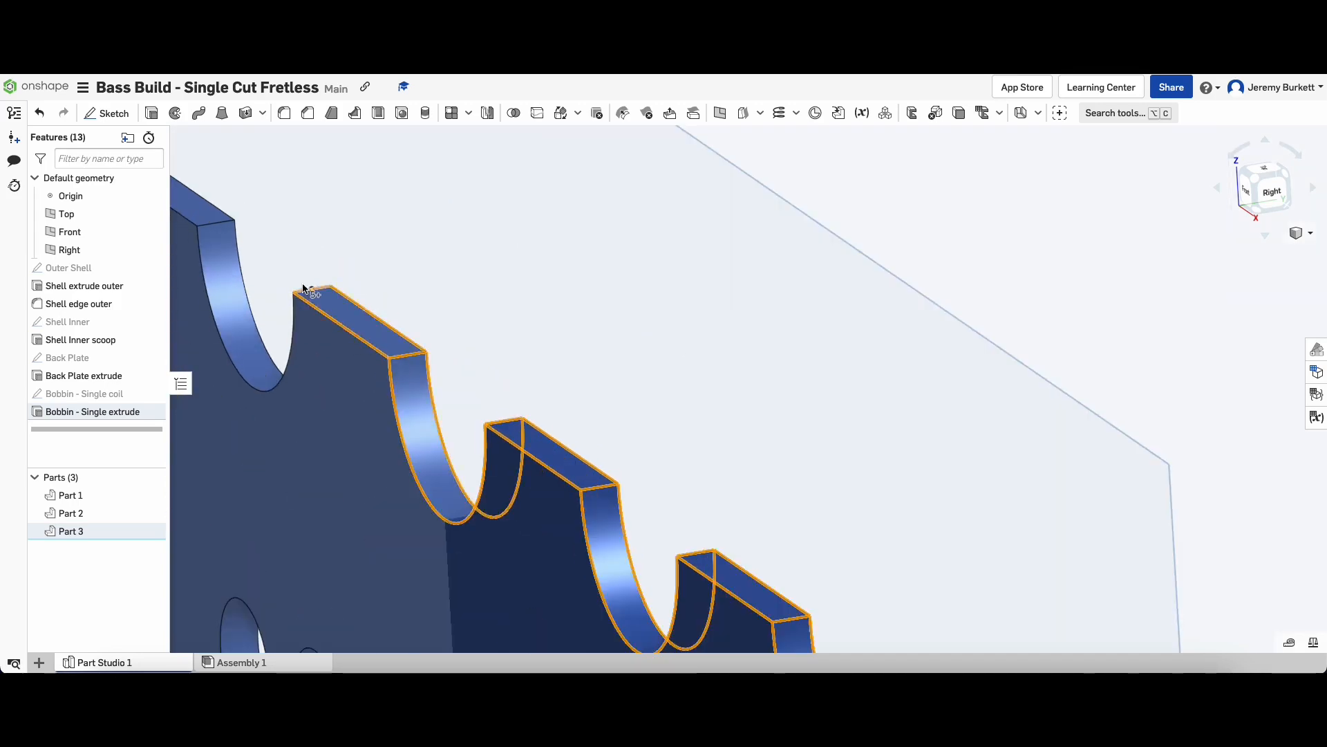
left_click(302, 287)
scroll(291, 277, "down", 5)
scroll(276, 276, "up", 8)
left_click(388, 368)
scroll(259, 282, "down", 8)
scroll(304, 373, "up", 6)
left_click(306, 263)
left_click(342, 244)
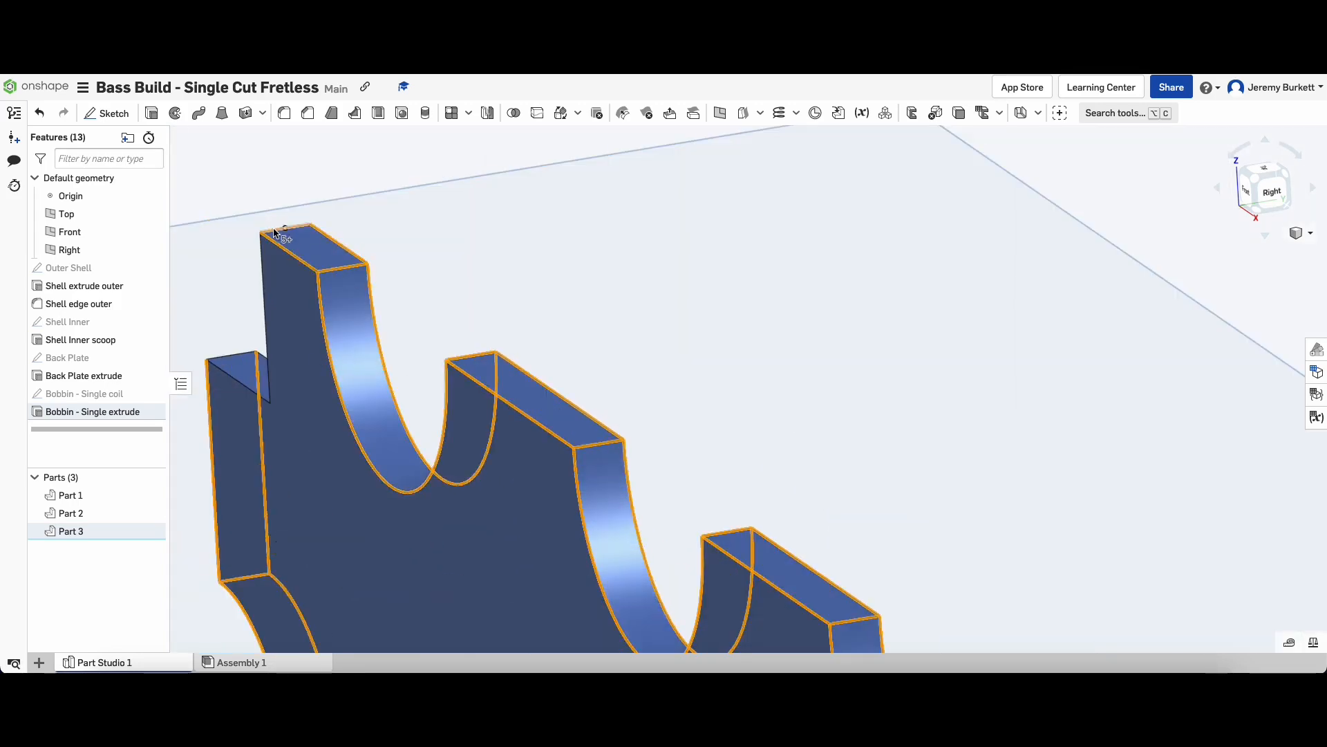
scroll(277, 239, "down", 6)
right_click_drag(261, 406, 484, 346)
Fillet the selected bobbin faces with a 0.7 mm radius and name the feature Bobbin - Single fillet.
left_click(284, 112)
left_click(282, 307)
type("0.5")
key("Return")
scroll(459, 534, "up", 6)
left_click(256, 302)
type("0.7")
key("Return")
scroll(664, 398, "down", 5)
left_click(274, 137)
type("Bobbin - Single fillet")
left_click(296, 137)
scroll(332, 178, "down", 5)
right_click_drag(332, 178, 394, 305)
scroll(394, 305, "down", 4)
scroll(394, 305, "up", 3)
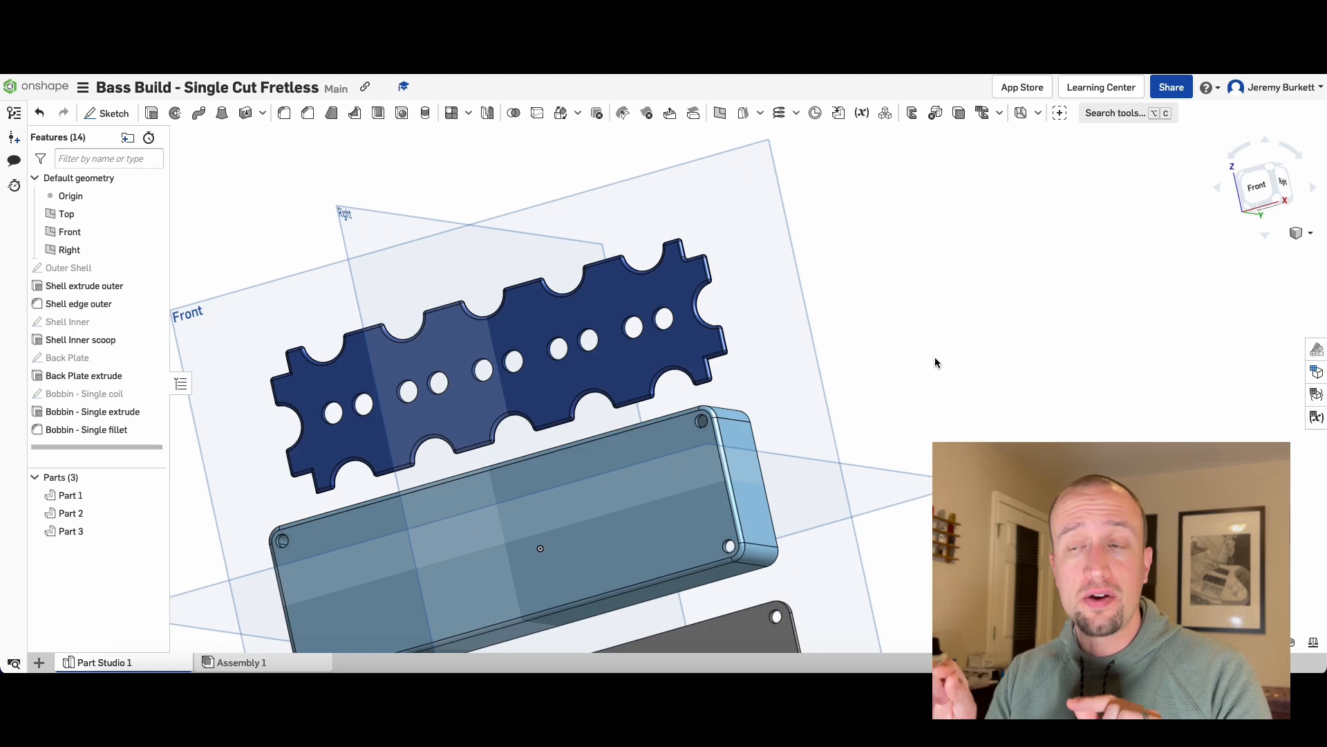
scroll(794, 315, "down", 3)
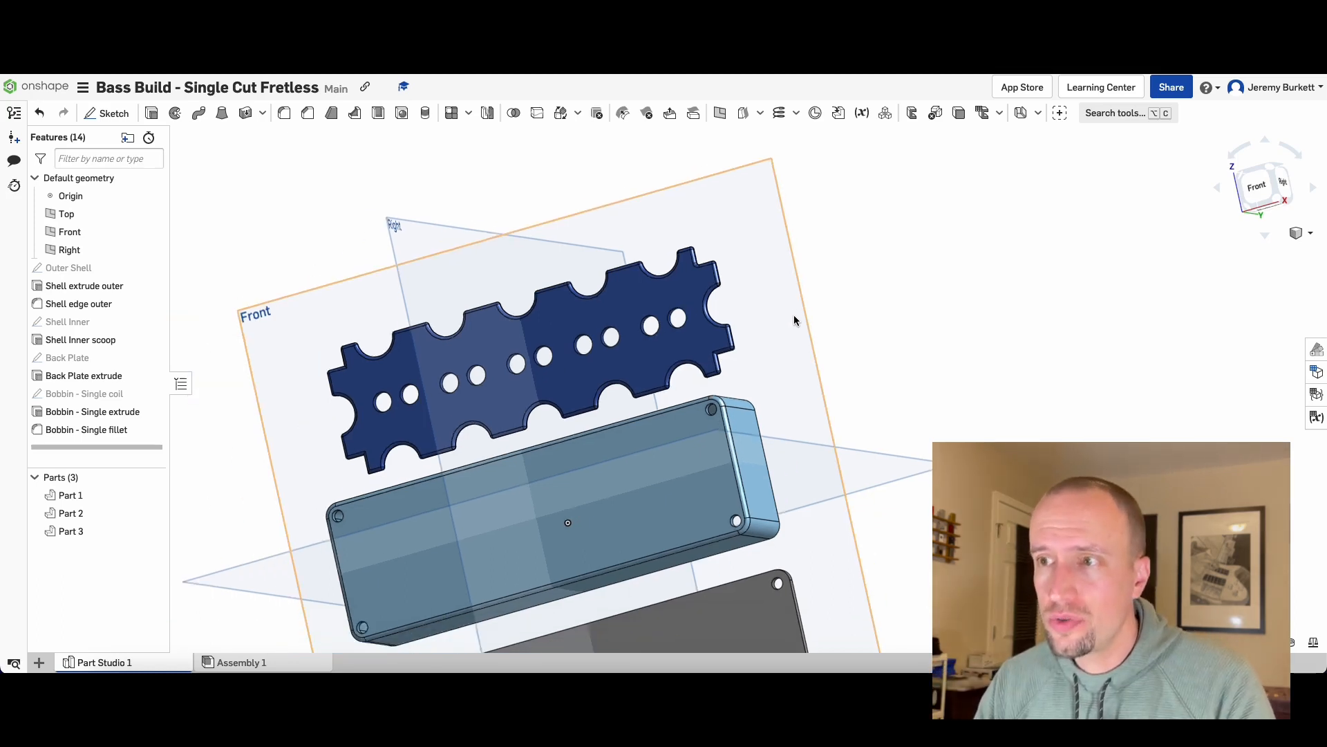
scroll(588, 330, "up", 3)
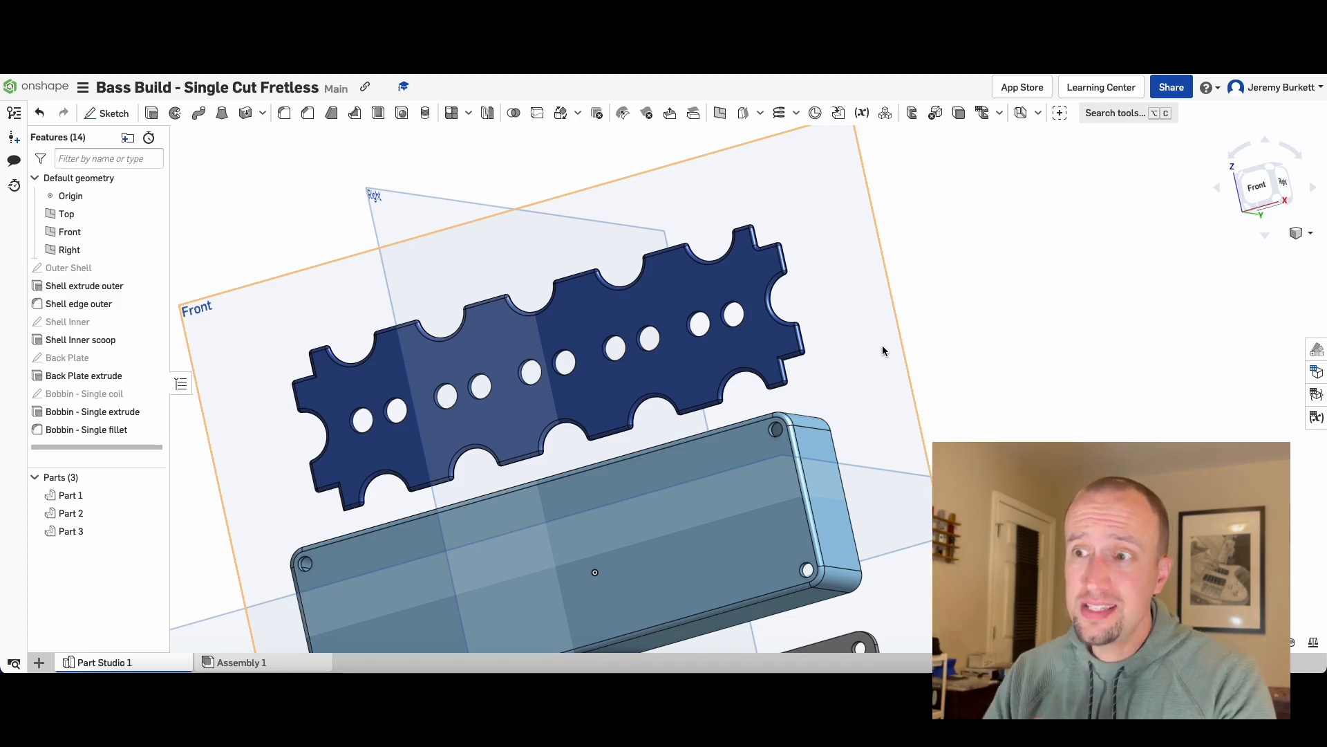
right_click_drag(794, 304, 920, 276)
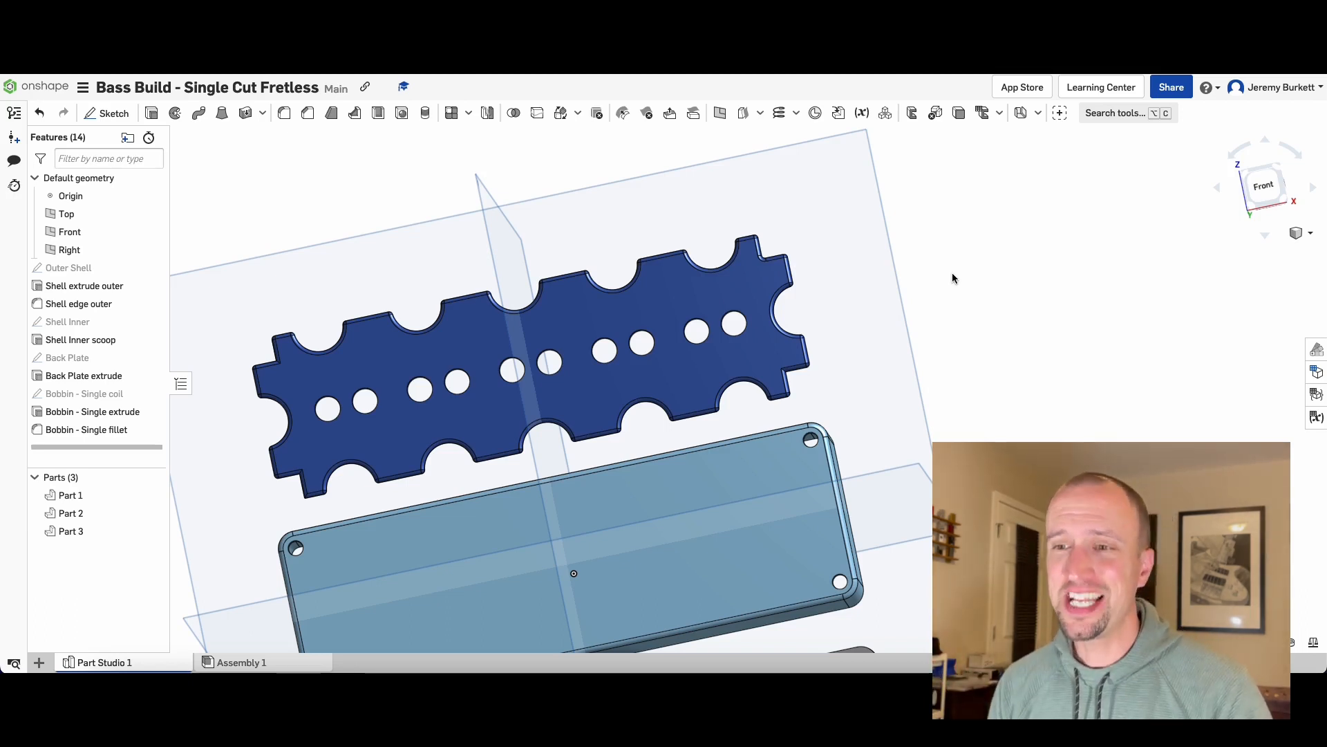
scroll(945, 279, "down", 1)
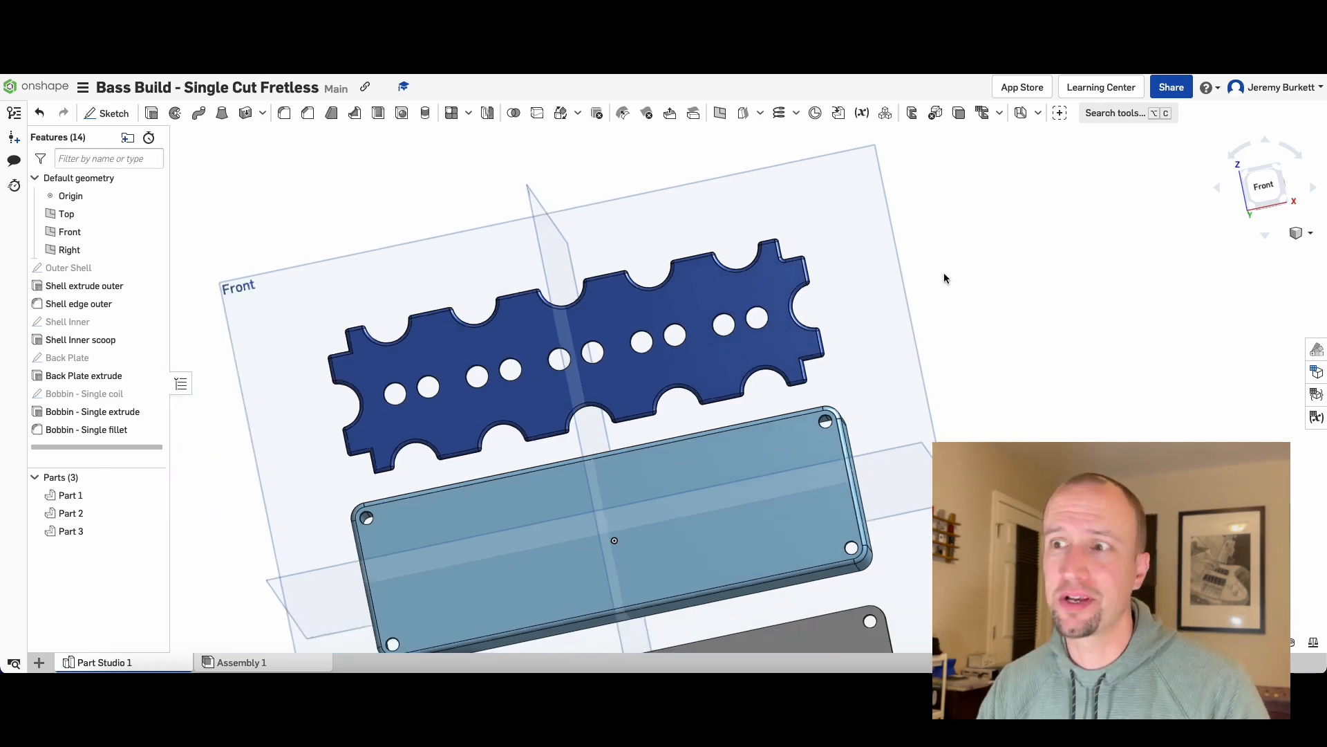
scroll(945, 278, "down", 1)
scroll(507, 179, "down", 3)
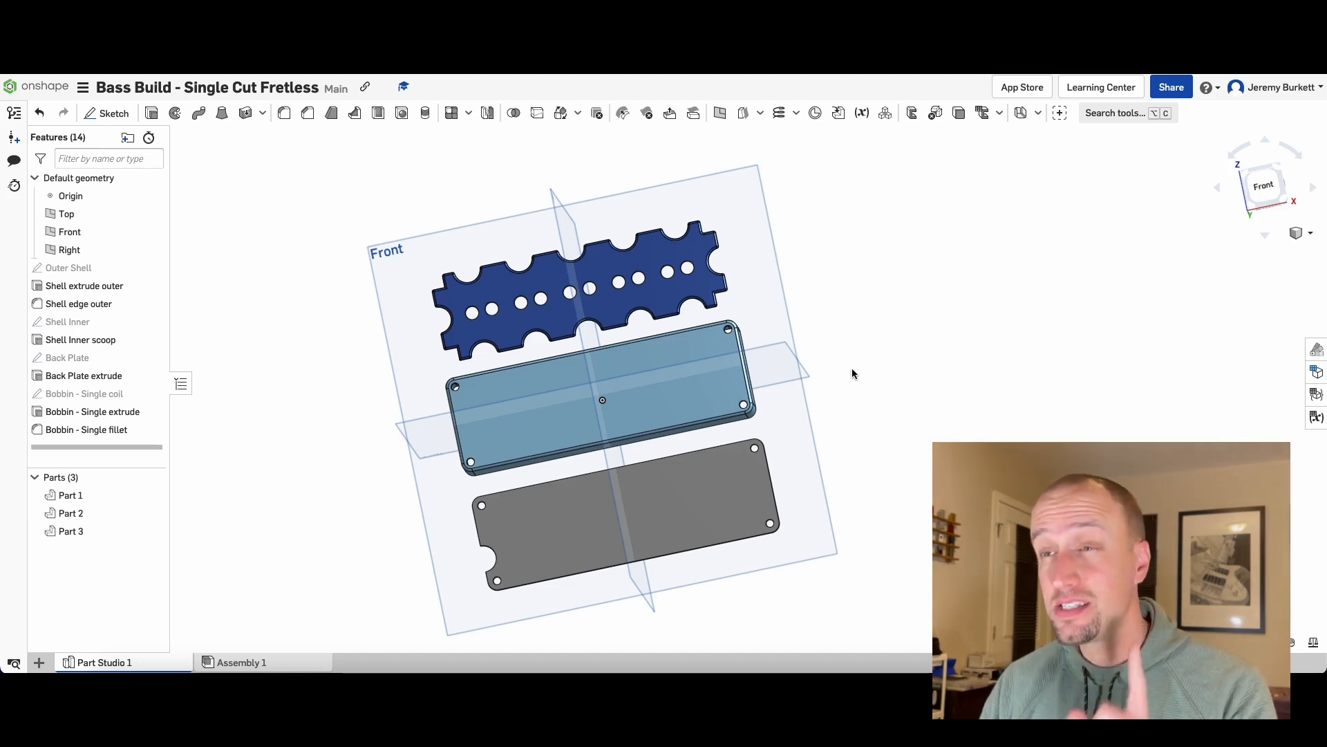
right_click_drag(951, 409, 756, 354)
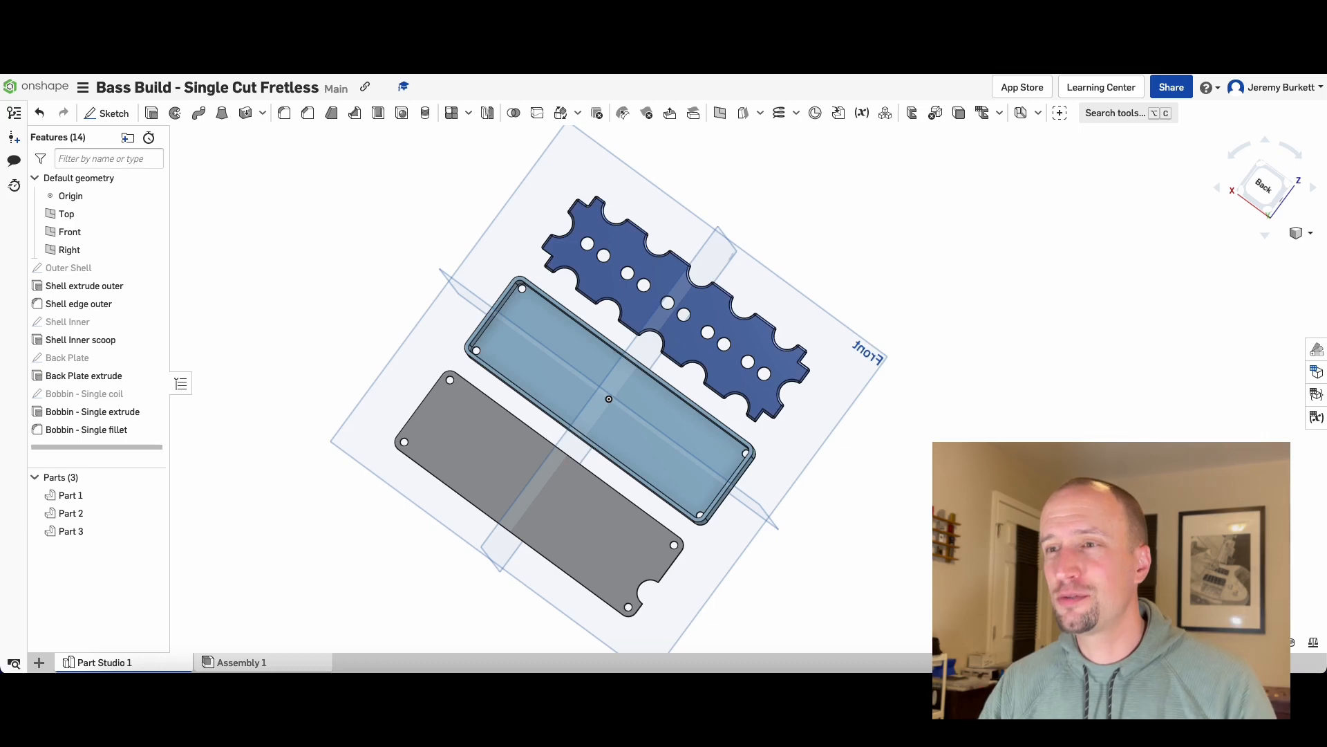
scroll(907, 417, "down", 2)
scroll(903, 413, "up", 5)
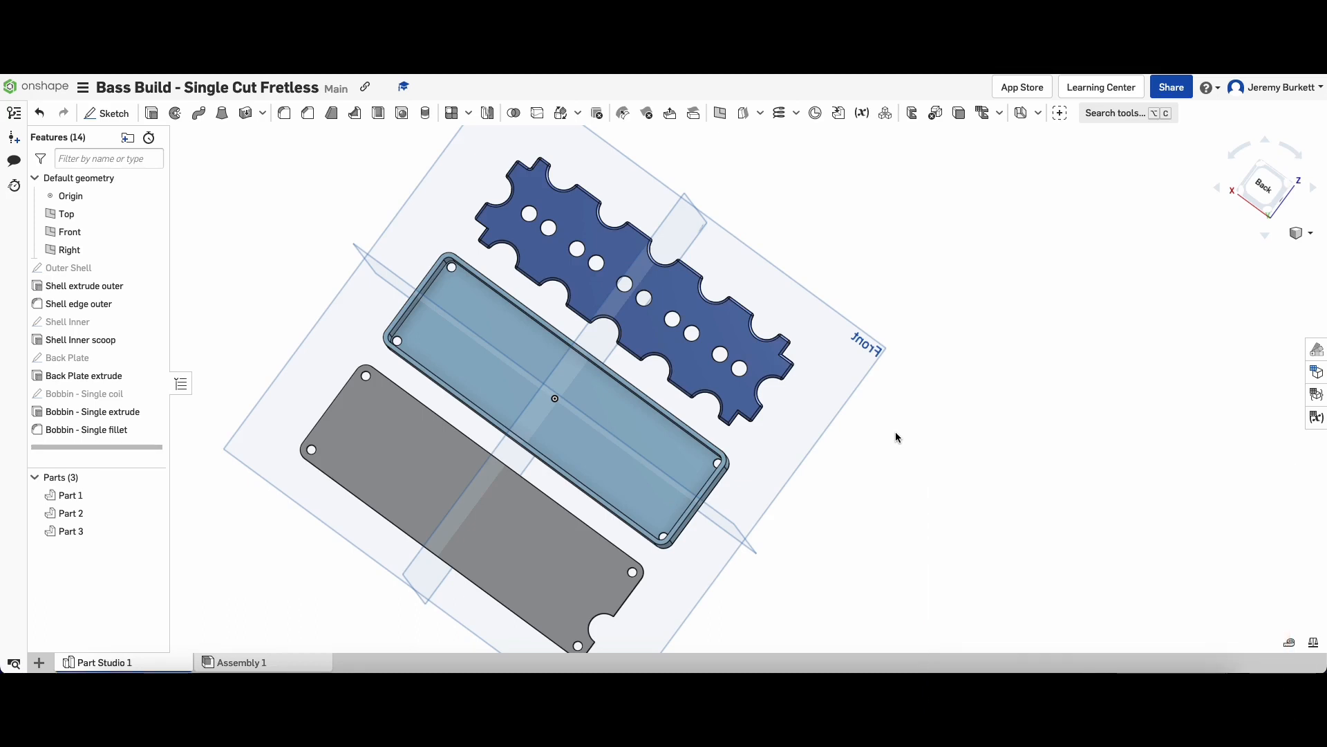
key("shift+s")
left_click(208, 138)
type("Bobbin - Humbucker")
key("Return")
left_click(165, 116)
left_click(731, 375)
key("Escape")
left_click(315, 137)
Start a new sketch on the Front plane and name it Bobbin - Humbucker.
key("shift+s")
left_click(219, 140)
type("Bobbin - Humbucker")
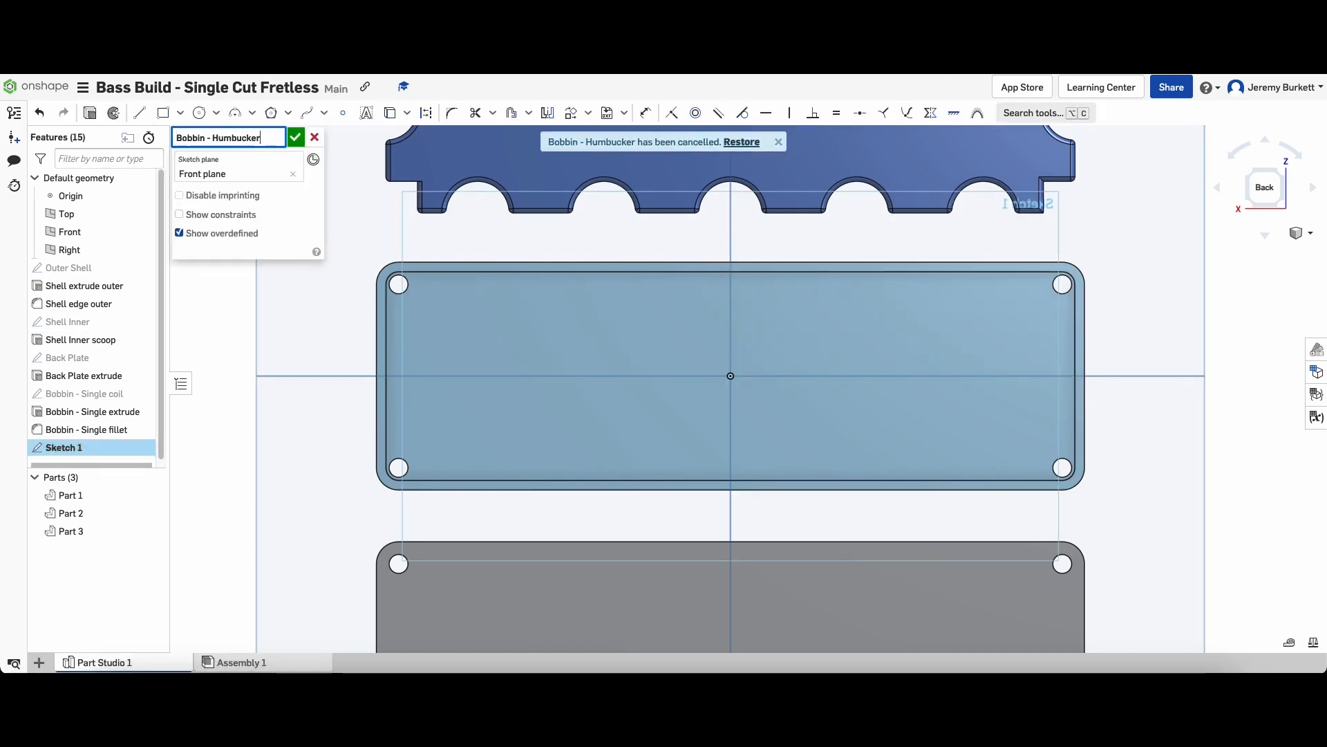
key("Return")
double_click(89, 447)
Draw a 109 by 16.5 mm rectangle above the horizontal centerline, with its lower edge centered on the origin.
left_click(163, 113)
left_click(386, 313)
left_click(1075, 375)
type("109")
key("Return")
type("16")
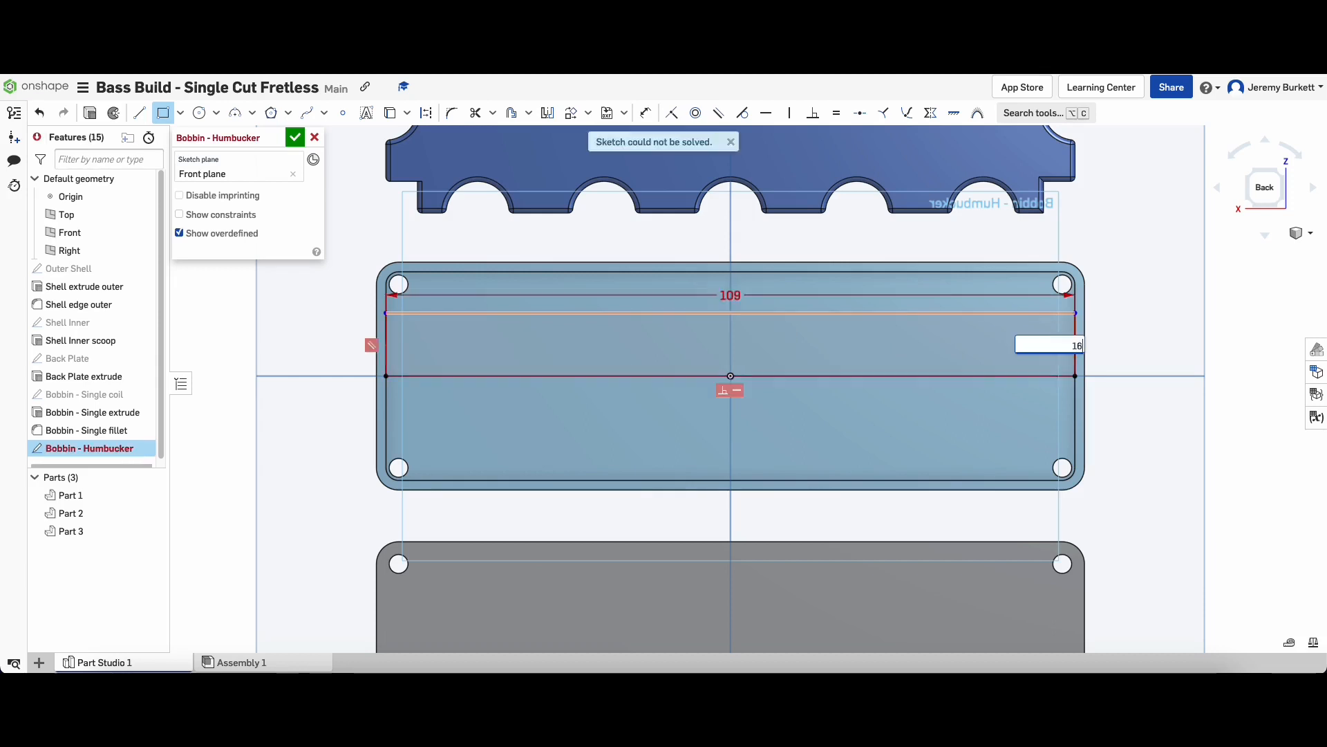
type(".5")
key("Return")
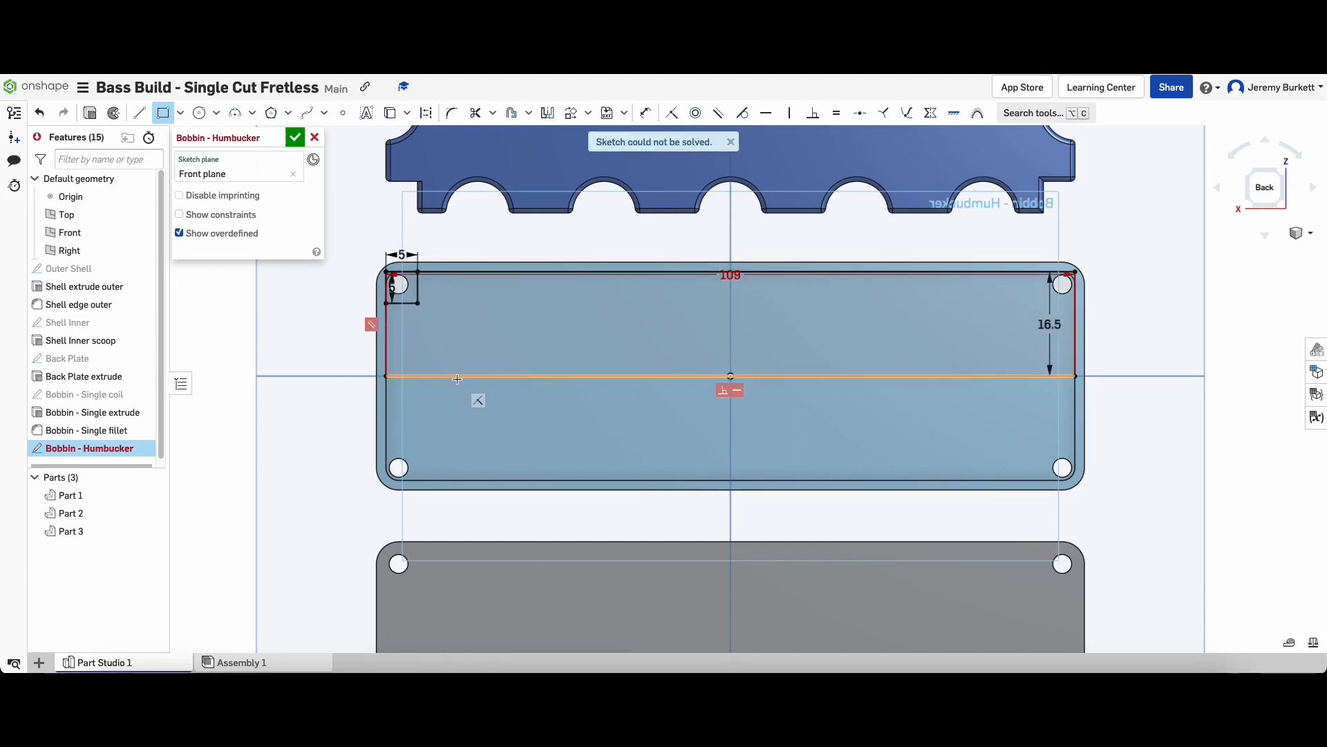
Cut 5 mm square notches into the rectangle's two upper corners by trimming the corner lines.
scroll(398, 265, "up", 5)
key("m")
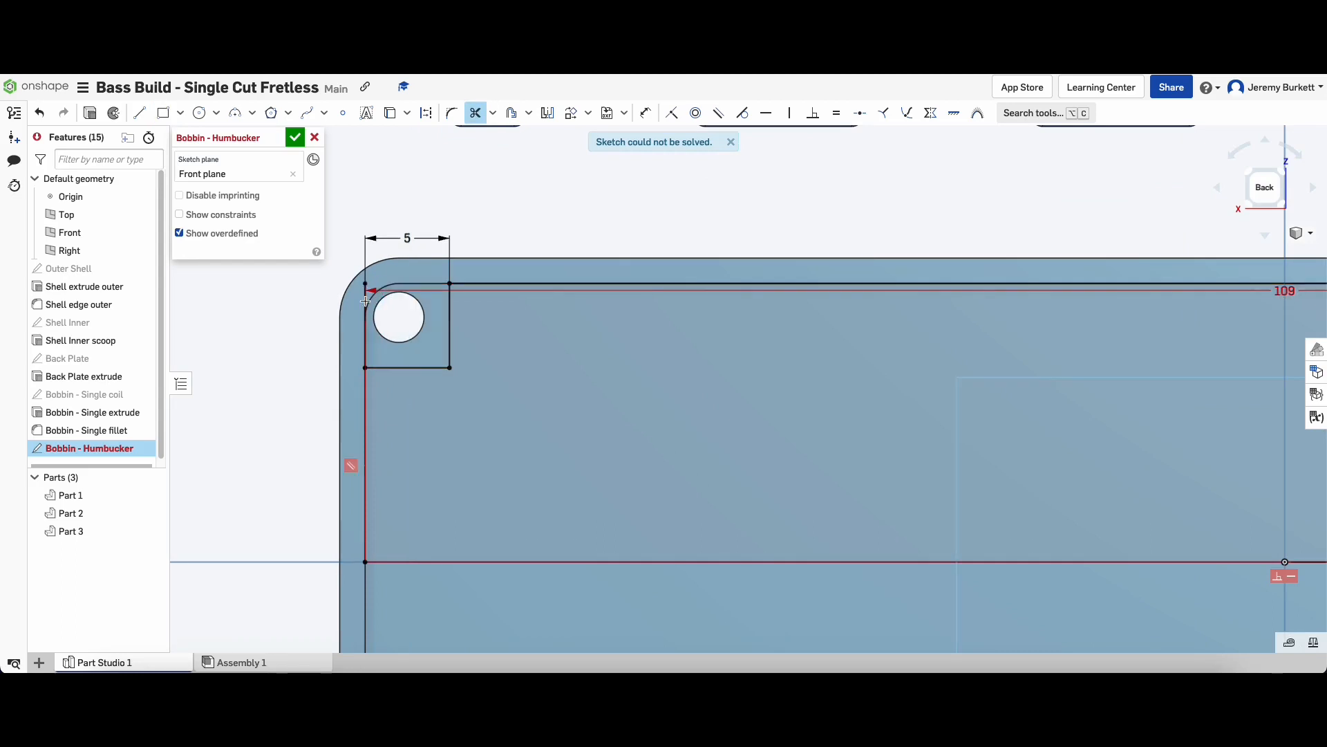
left_click(365, 301)
scroll(365, 303, "down", 5)
scroll(1050, 305, "up", 5)
left_click(1043, 295)
left_click(1029, 282)
scroll(503, 401, "down", 3)
scroll(565, 411, "up", 4)
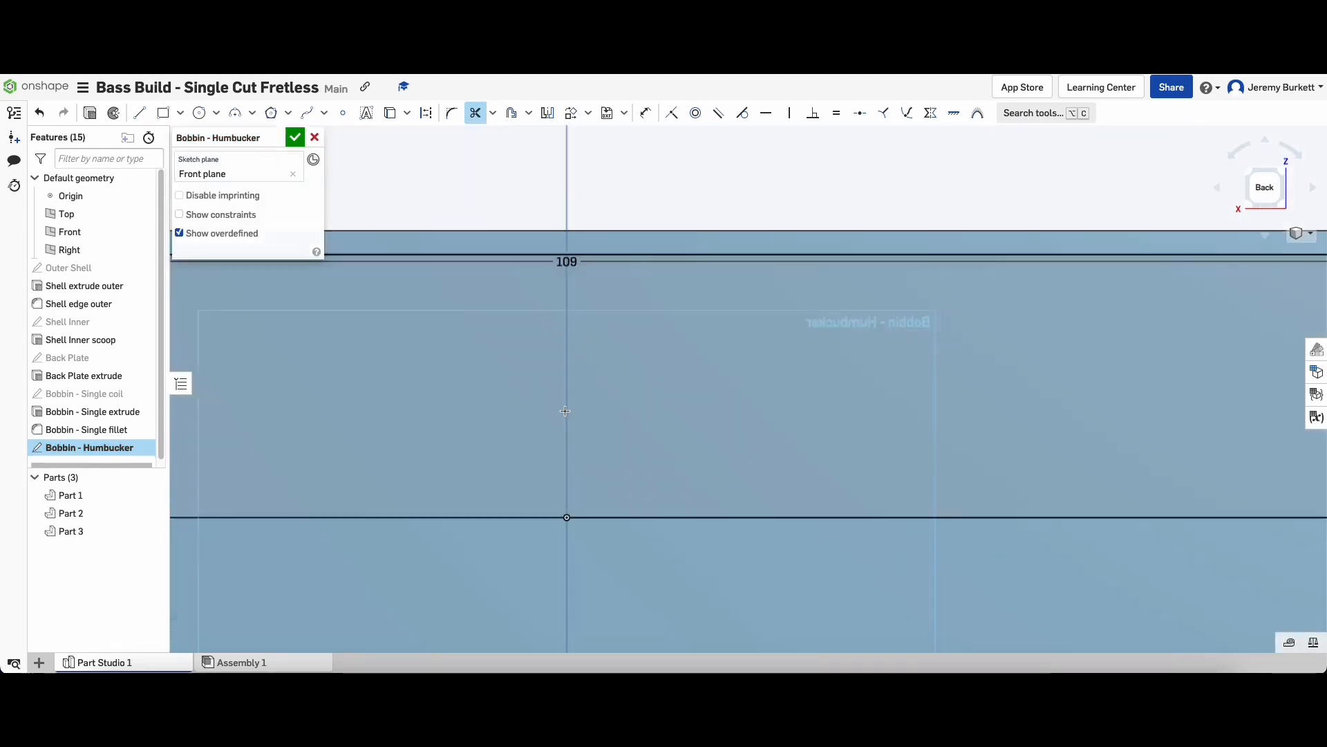
Draw a 5.1 mm circle directly above the origin and dimension its center 8.25 mm from the rectangle's lower edge.
key("c")
left_click(567, 384)
left_click(599, 409)
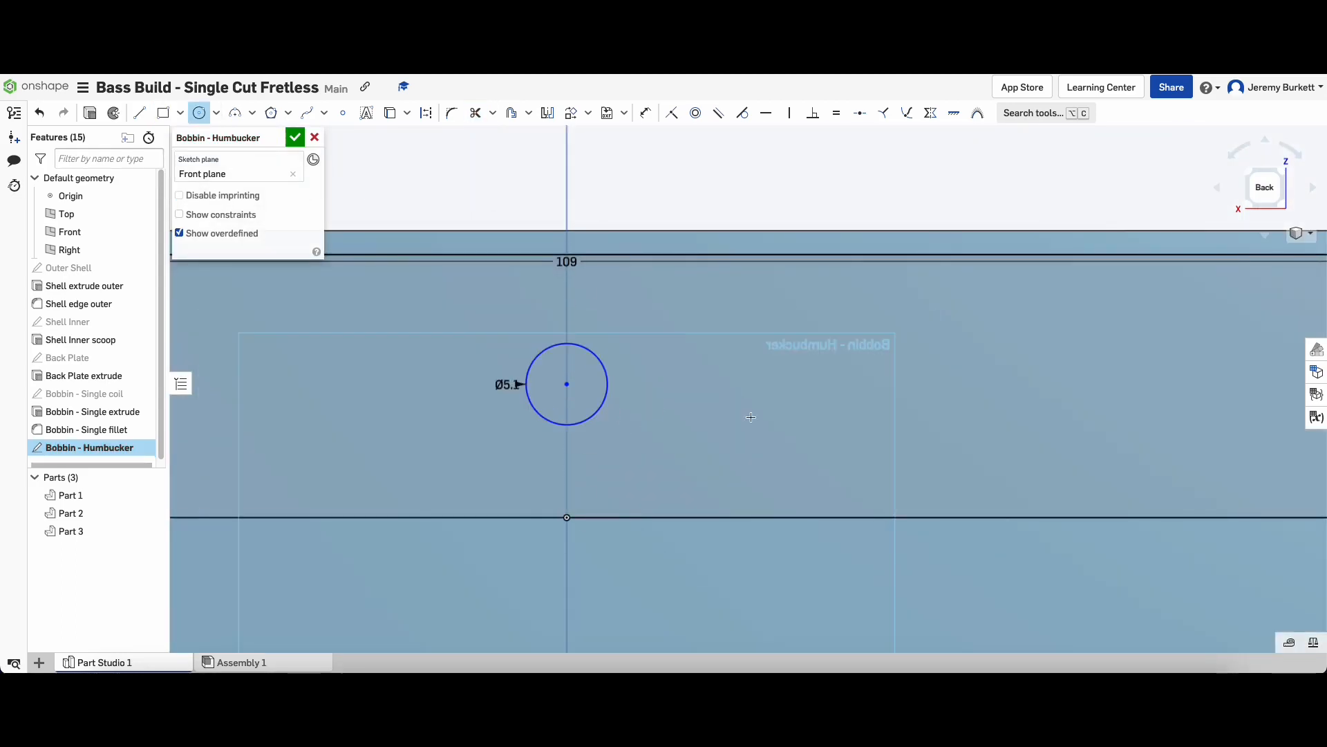
key("d")
left_click(567, 384)
left_click(622, 518)
left_click(624, 468)
type("8.25")
key("Return")
Draw two more 5.1 mm circles level with the center circle, to its right.
key("c")
left_click(818, 385)
left_click(848, 405)
type("5.1")
left_click(1031, 385)
left_click(1060, 412)
scroll(443, 391, "down", 4)
scroll(604, 384, "up", 4)
Dimension the center-to-center spacing of the right-hand circles at 18.8 mm each.
key("d")
left_click(421, 395)
left_click(704, 395)
left_click(600, 335)
type("18.8")
key("Return")
left_click(755, 395)
left_click(942, 394)
left_click(909, 328)
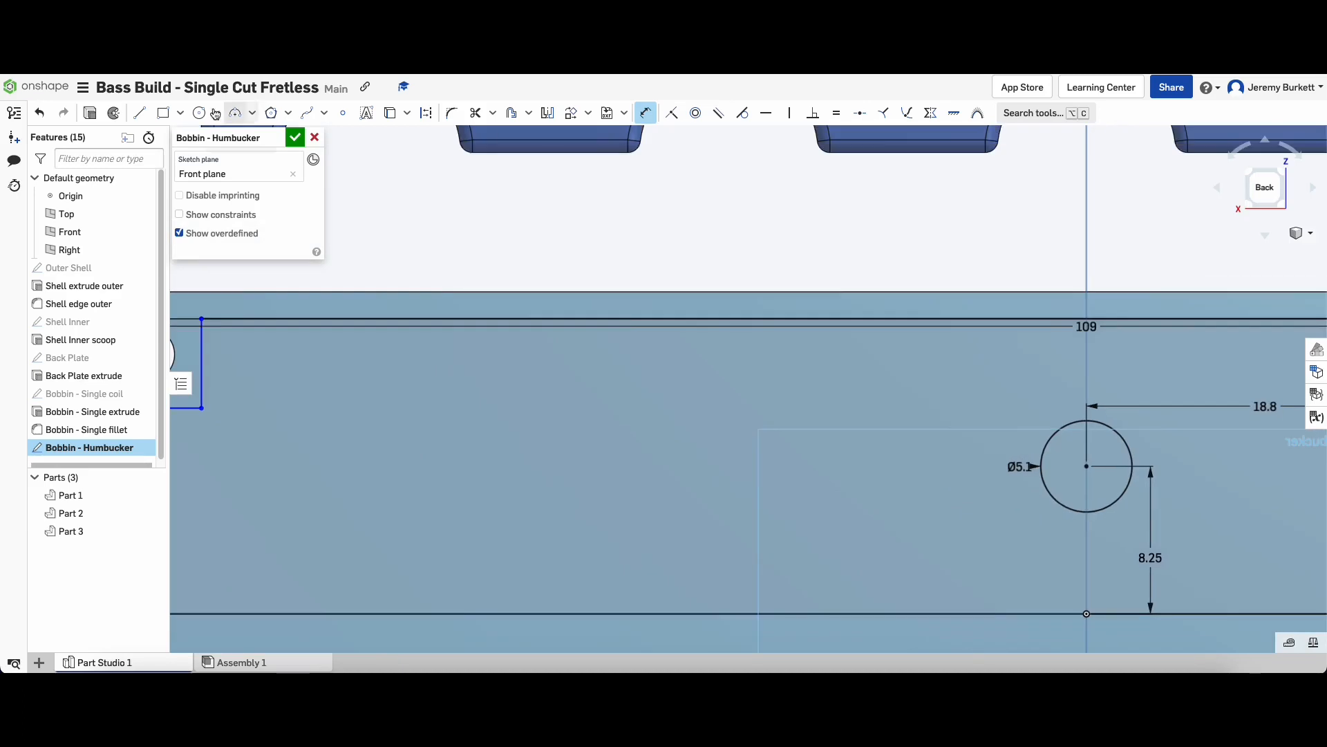
Draw two 5.1 mm circles level with the center circle, to its left.
left_click(199, 112)
left_click(782, 466)
left_click(816, 492)
type("5.1")
left_click(457, 466)
left_click(490, 483)
type("5.1")
Dimension the center-to-center spacing of the left-hand circles at 18.8 mm each.
left_click(646, 113)
left_click(1087, 466)
left_click(782, 466)
left_click(892, 396)
type("18.8")
left_click(749, 466)
left_click(457, 466)
left_click(553, 393)
scroll(475, 485, "down", 5)
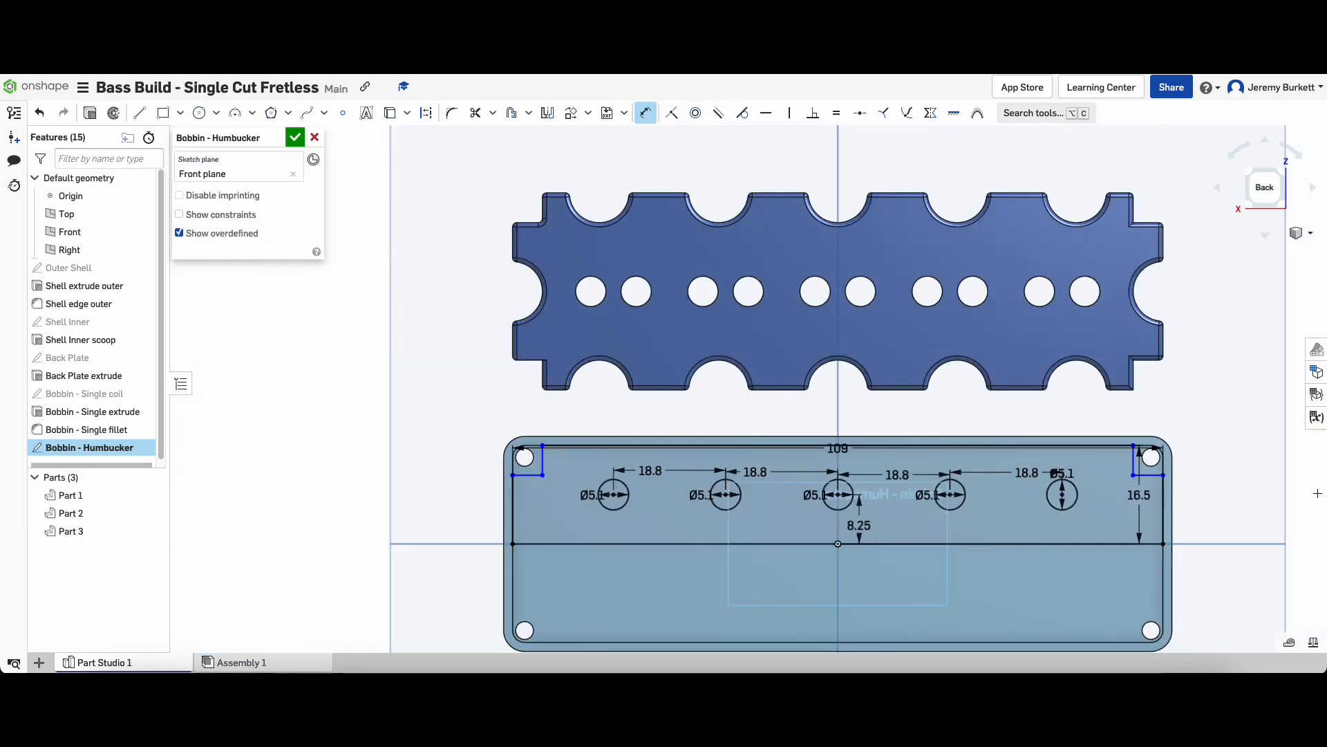
Move the complete humbucker bobbin profile with its five circles straight up, clear above the single-coil bobbin.
key("f")
key("Escape")
left_click_drag(365, 385, 1134, 553)
left_click(571, 113)
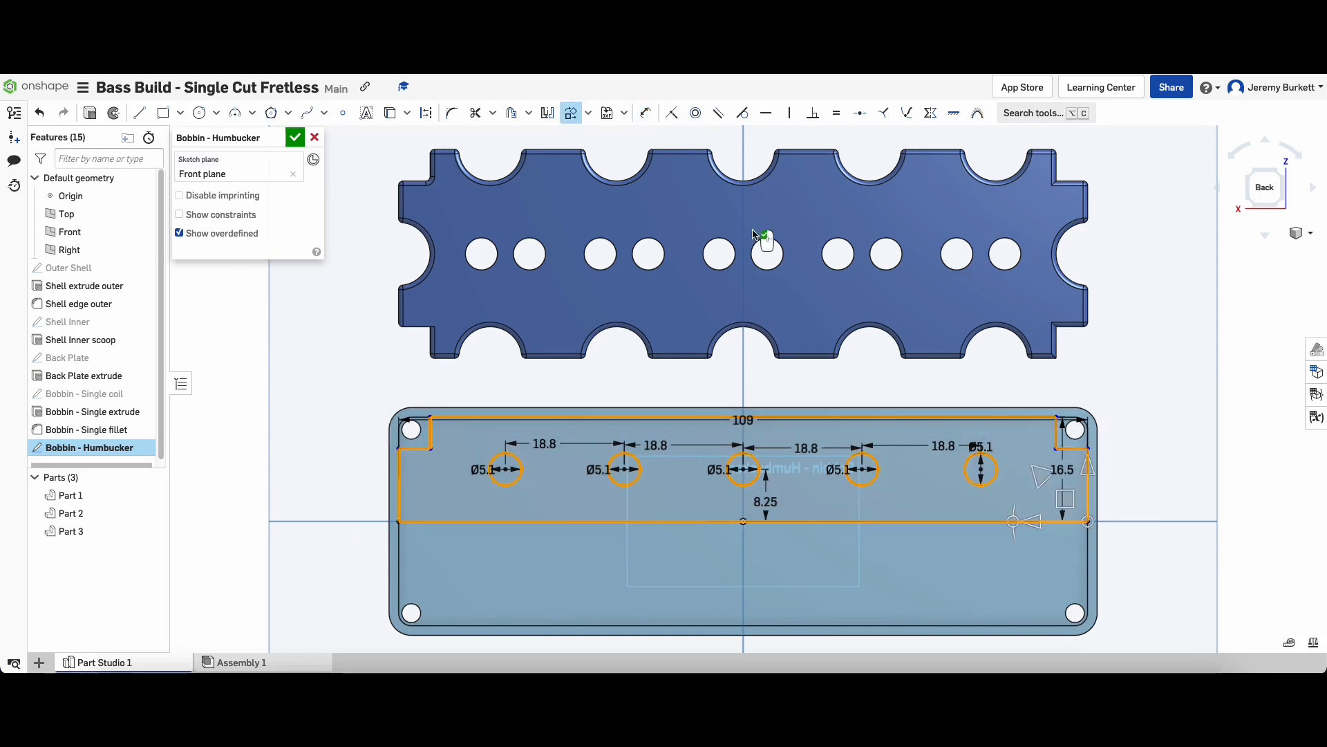
scroll(918, 543, "down", 3)
left_click_drag(1038, 472, 1037, 163)
left_click(1078, 207)
Extrude the humbucker bobbin region, excluding its circles, 1.5 mm as a new part and name the feature Bobbin - Hum extrude.
left_click(90, 113)
left_click(581, 194)
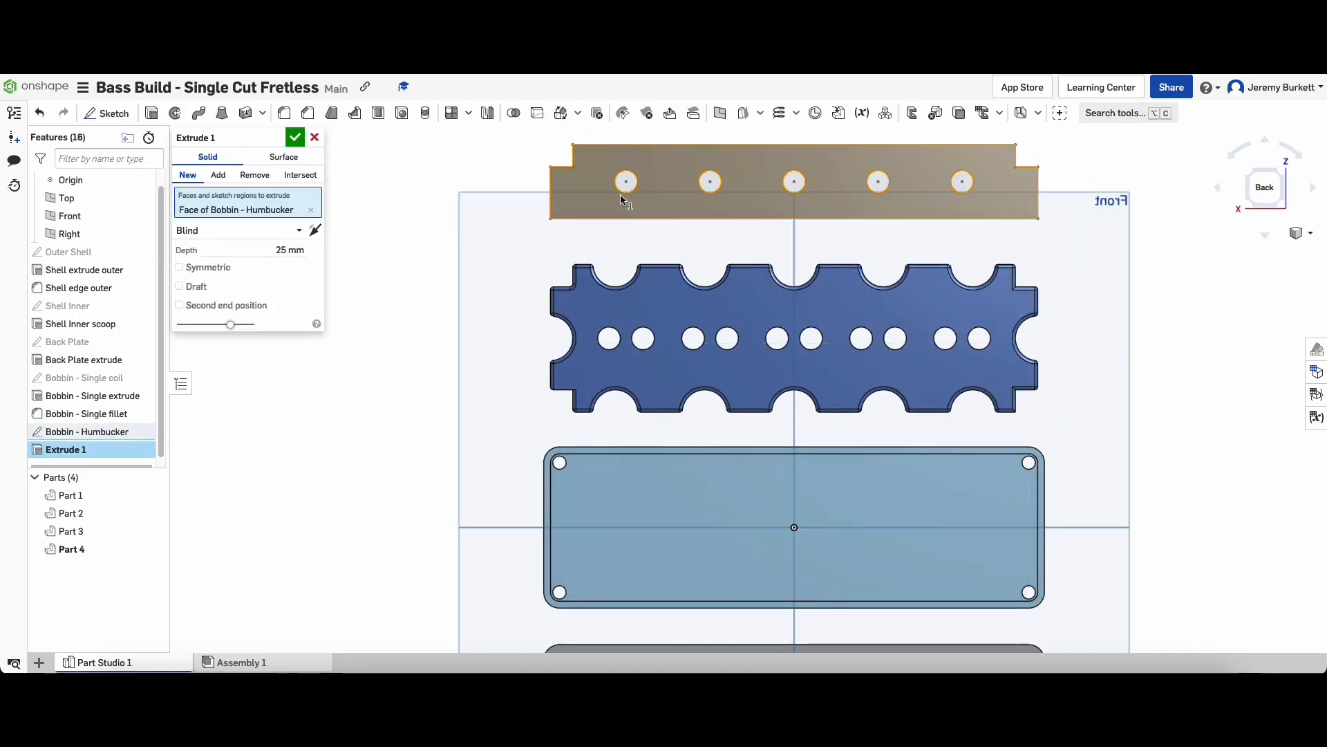
right_click_drag(620, 197, 663, 232)
left_click(290, 250)
type("1.5")
key("Return")
right_click_drag(444, 273, 652, 253)
scroll(651, 254, "up", 3)
left_click(273, 138)
type("Bobbin - Hum extrude")
key("Return")
Select the humbucker bobbin's outer edges along its long sides and around one notched end.
scroll(561, 304, "up", 5)
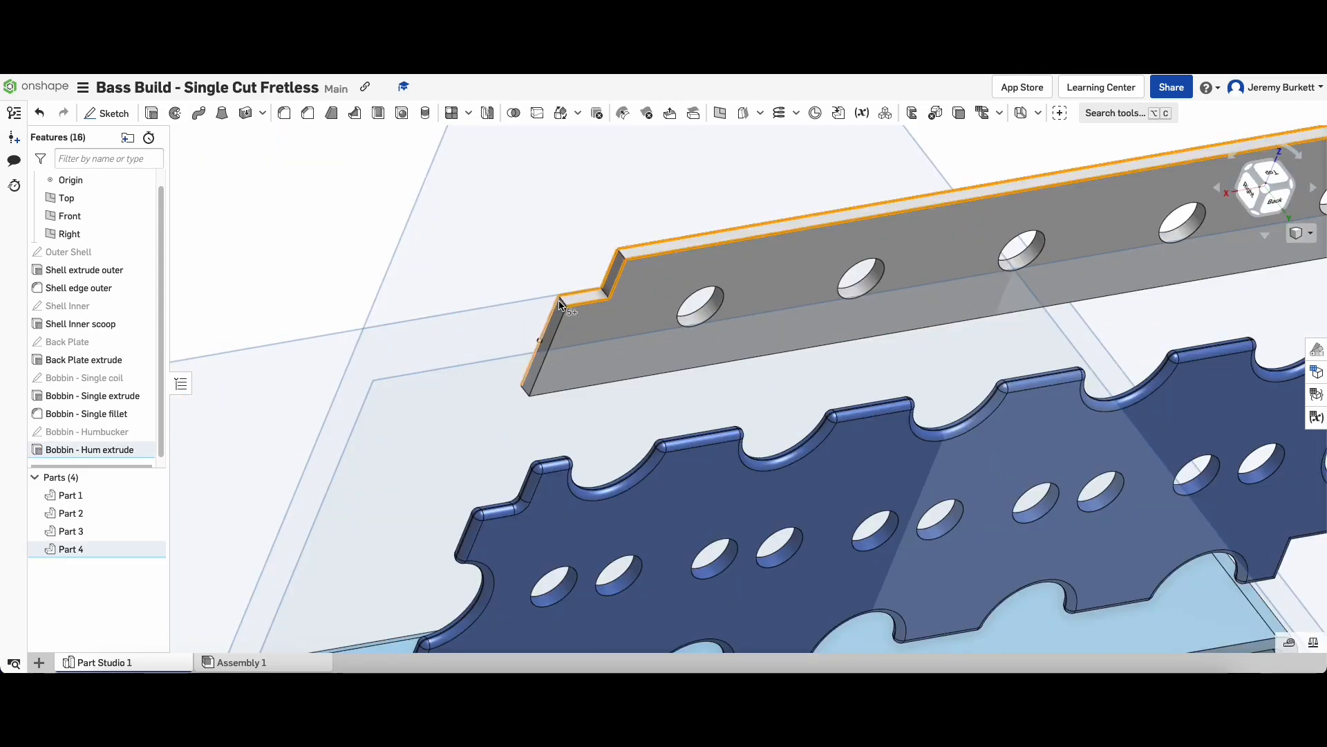
scroll(557, 415, "down", 3)
right_click_drag(558, 415, 691, 366)
scroll(1148, 246, "up", 3)
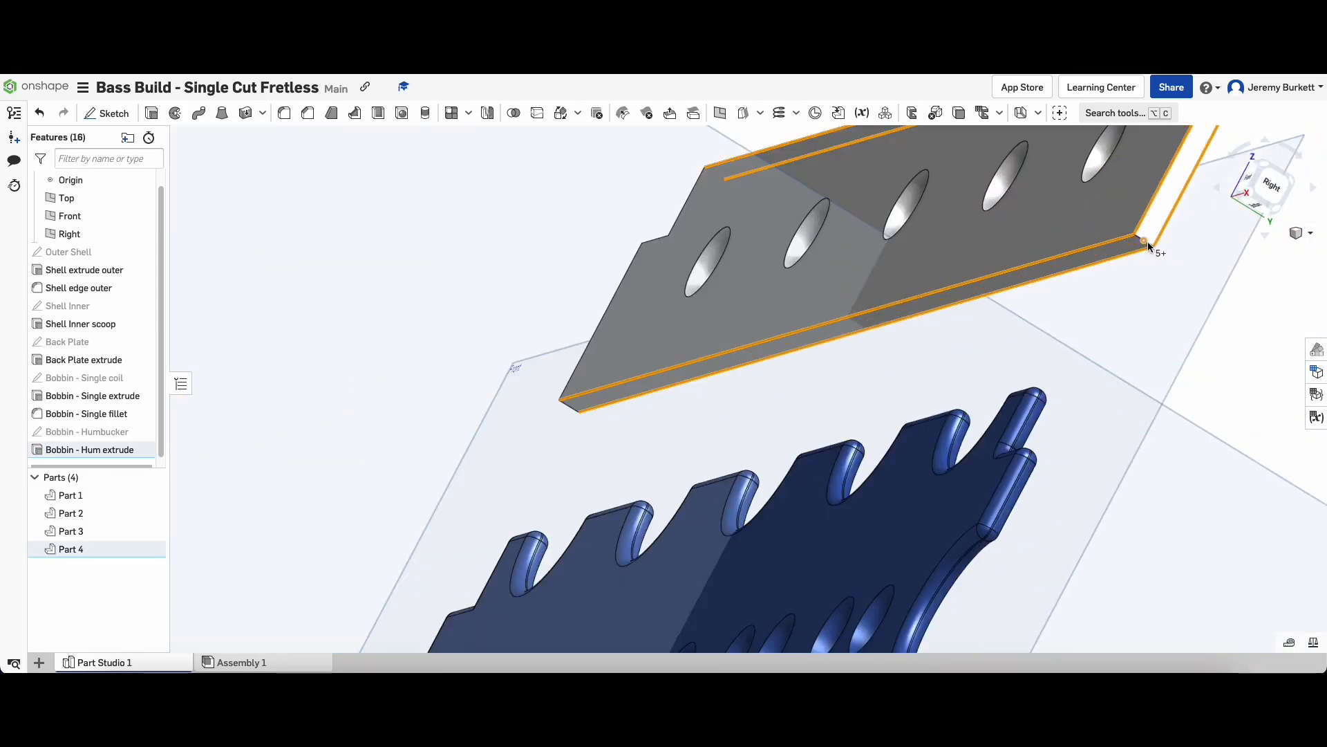
scroll(1148, 246, "down", 5)
scroll(468, 467, "up", 5)
left_click(469, 469)
Add the outer edges around the humbucker bobbin's opposite notched end to the selection.
scroll(497, 414, "down", 5)
right_click_drag(450, 442, 622, 443)
scroll(293, 394, "up", 5)
left_click(373, 474)
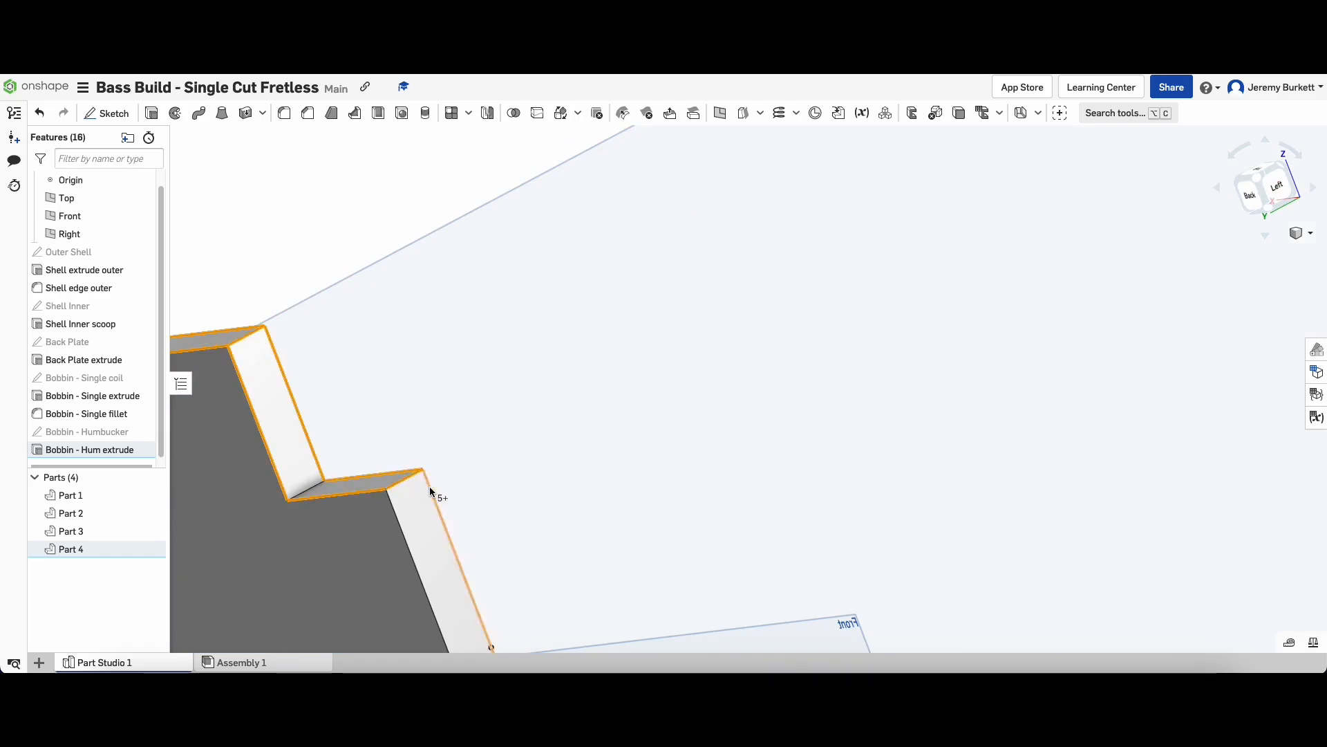
left_click(429, 487)
scroll(433, 417, "down", 5)
right_click_drag(761, 387, 902, 296)
scroll(498, 428, "up", 5)
Fillet the selected bobbin edges with a 0.7 mm radius and name the feature Bobbin - Hum fillet.
left_click(284, 113)
type("0.7")
key("Return")
right_click_drag(757, 563, 681, 483)
left_click(207, 137)
type("Bobbin - Hum fillet")
left_click(296, 138)
Examine the humbucker bobbin alongside the single-coil bobbin, shell and back plate from several angles.
scroll(761, 387, "down", 5)
right_click_drag(892, 471, 898, 373)
scroll(829, 360, "down", 5)
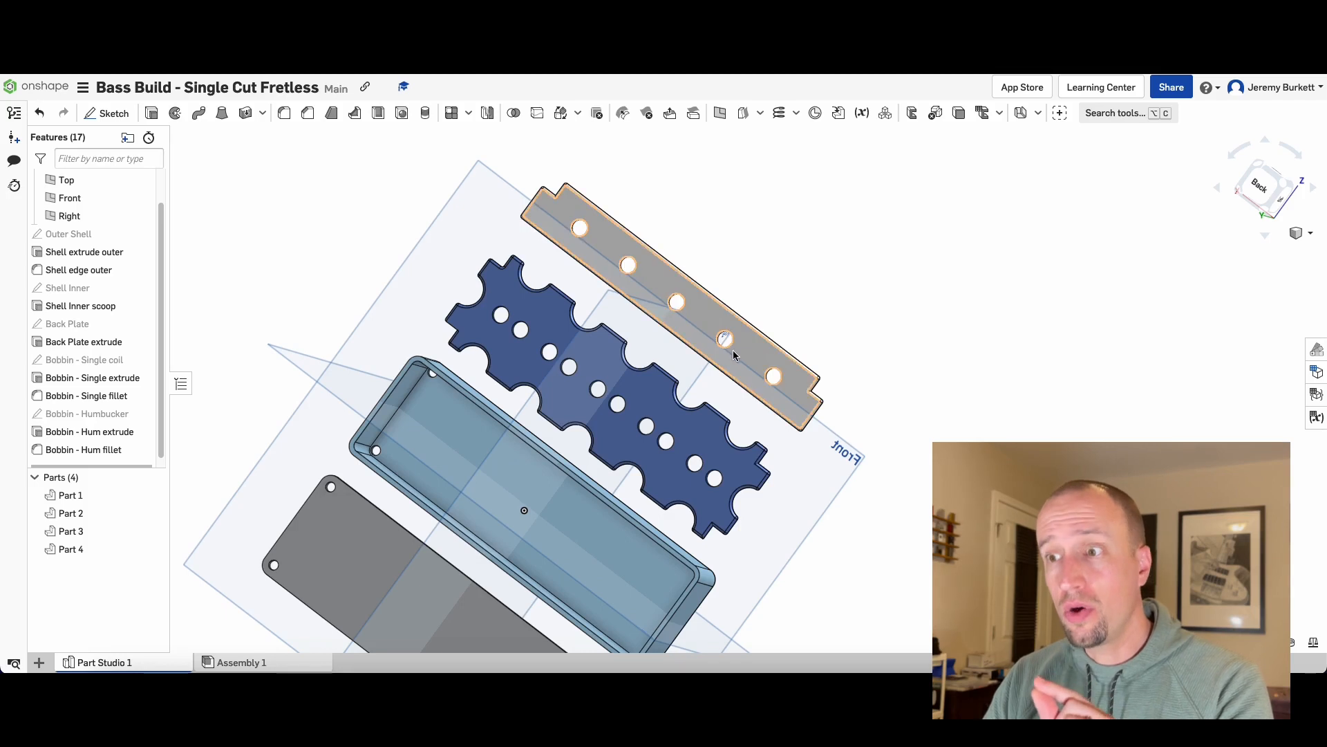
scroll(857, 320, "up", 3)
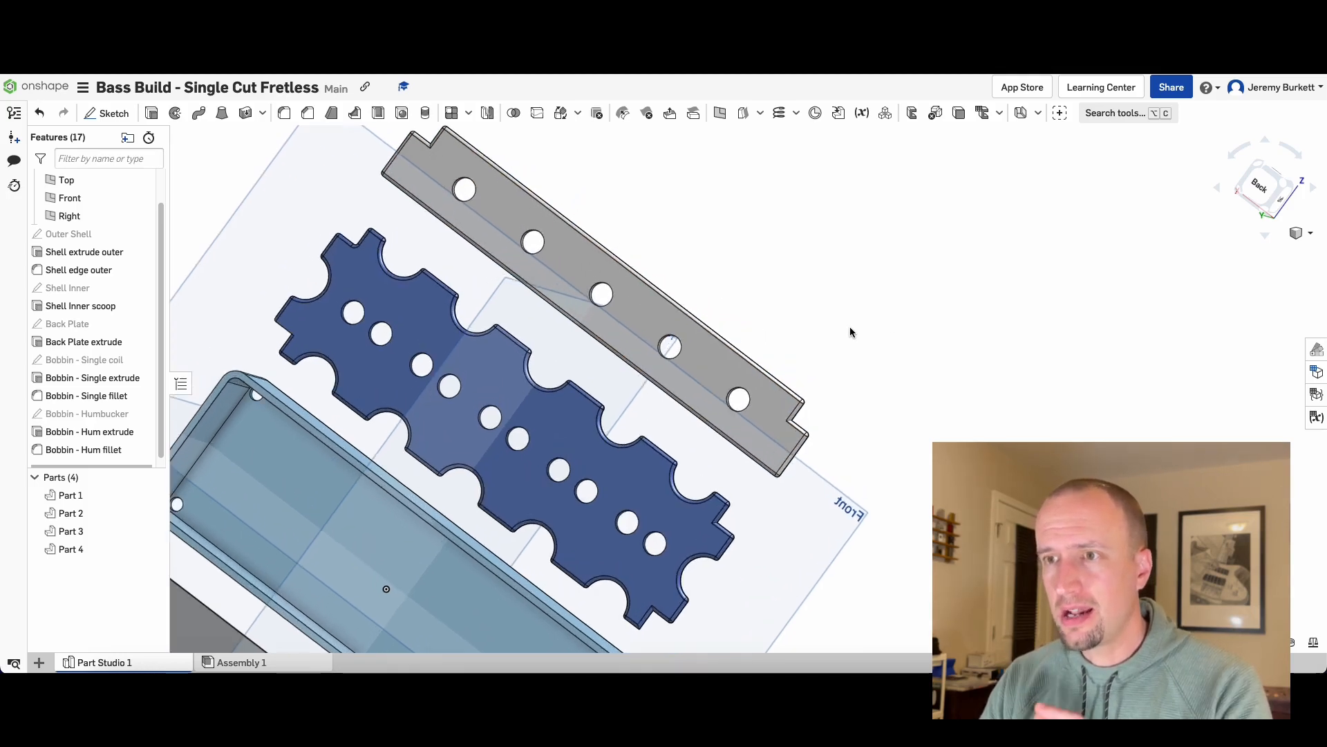
scroll(655, 228, "up", 2)
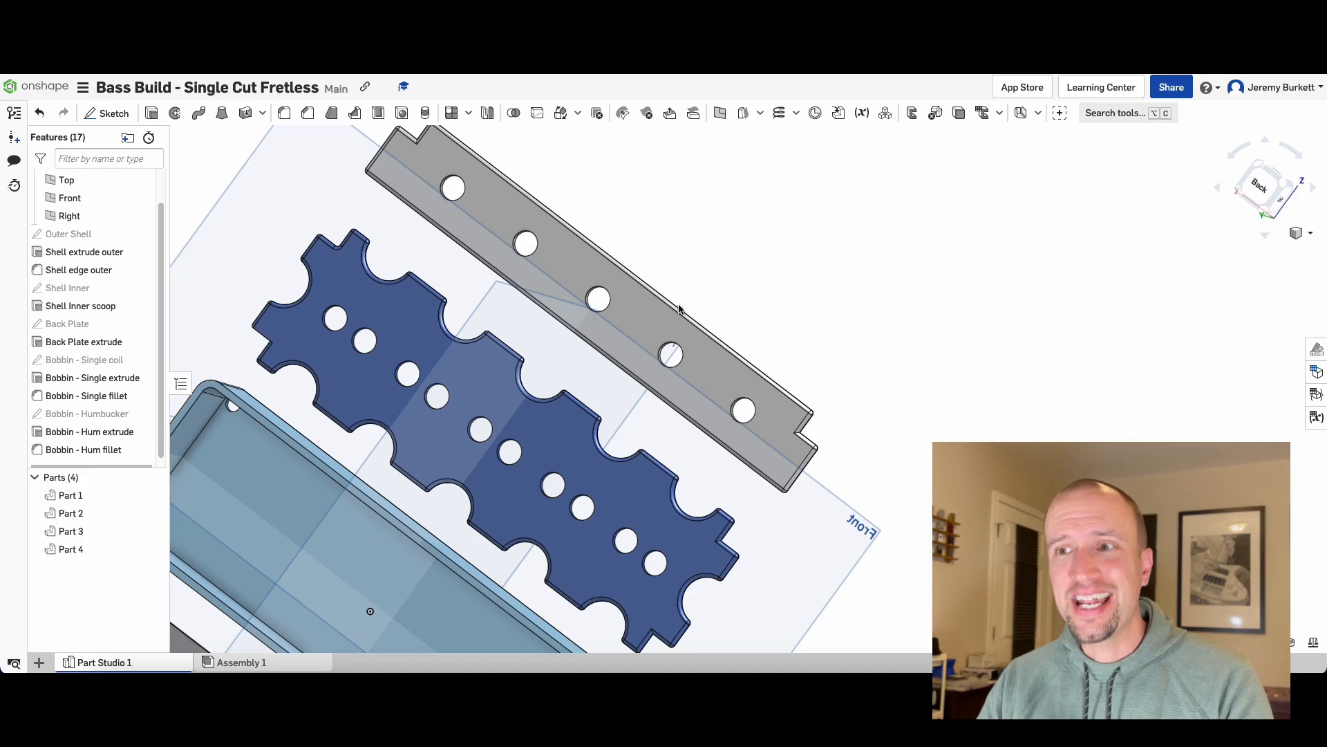
right_click_drag(832, 287, 806, 324)
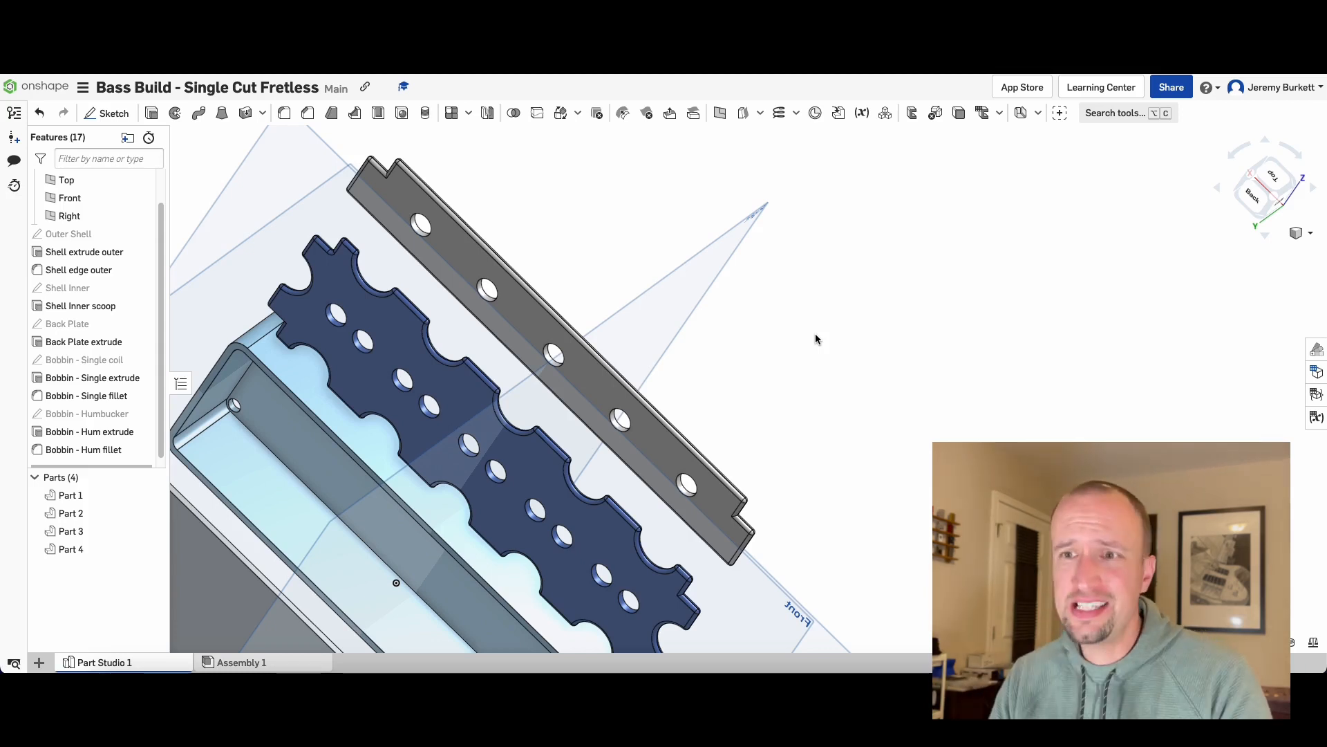
scroll(736, 402, "down", 3)
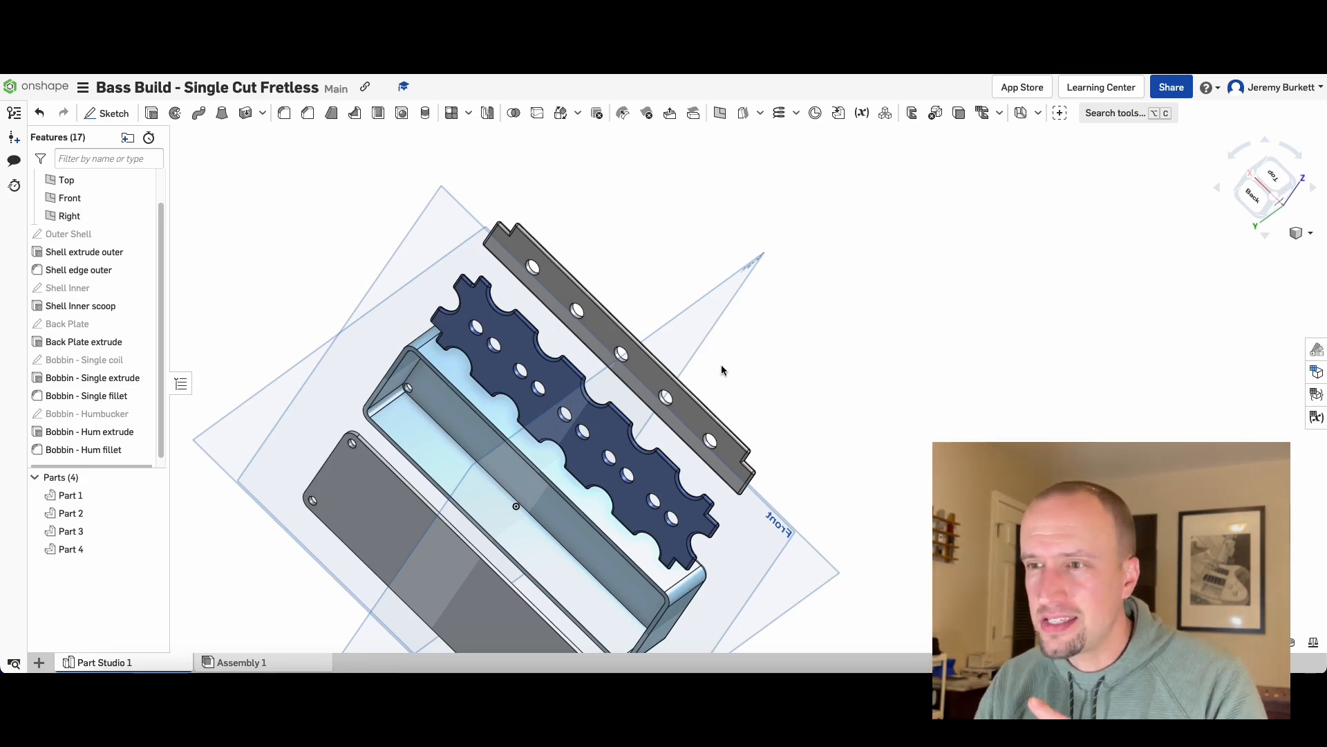
scroll(719, 370, "up", 3)
scroll(717, 364, "down", 3)
right_click_drag(750, 371, 578, 317)
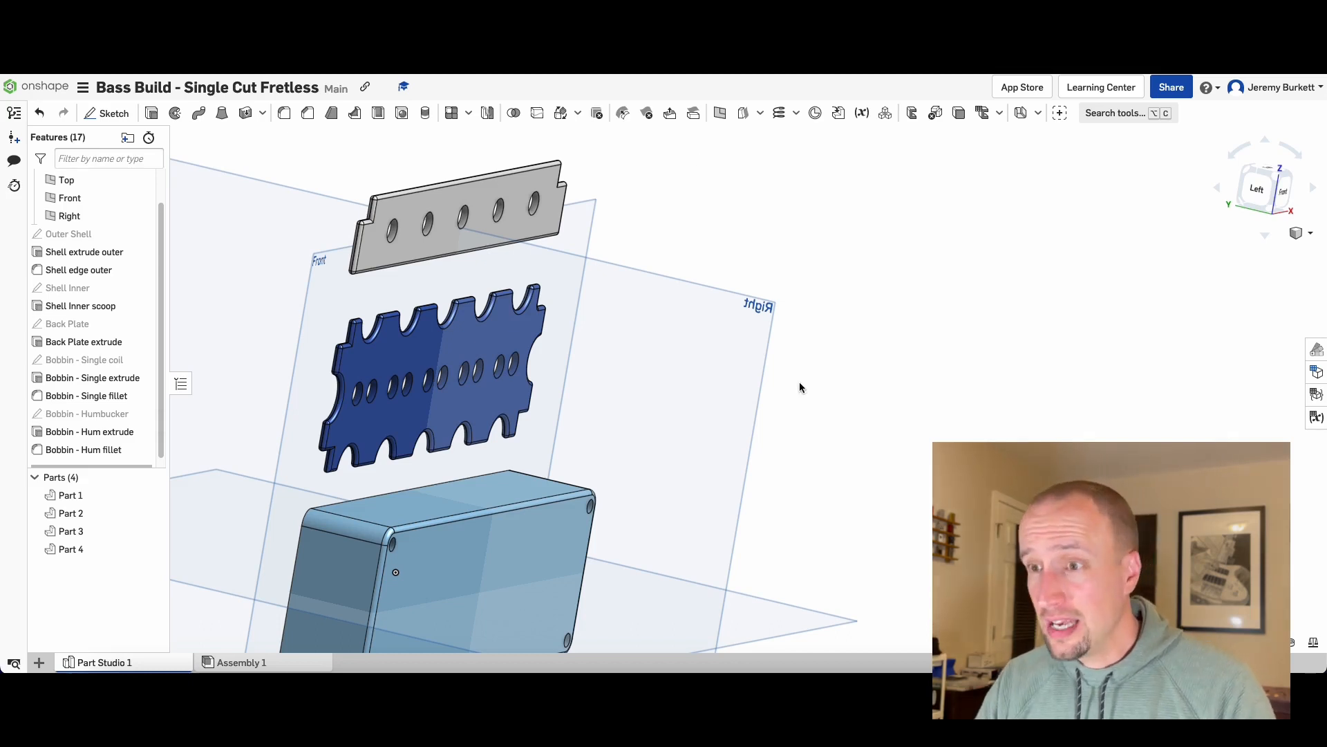
scroll(799, 387, "down", 5)
right_click_drag(888, 388, 792, 381)
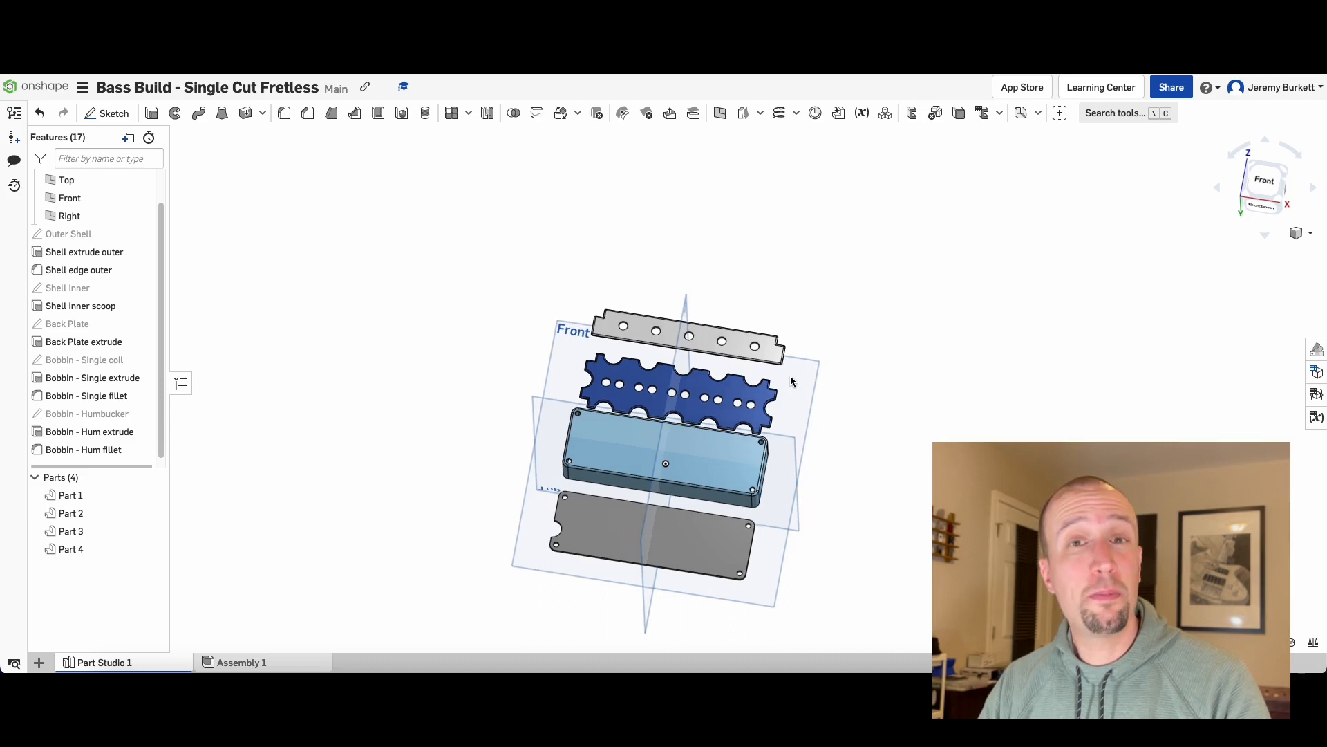